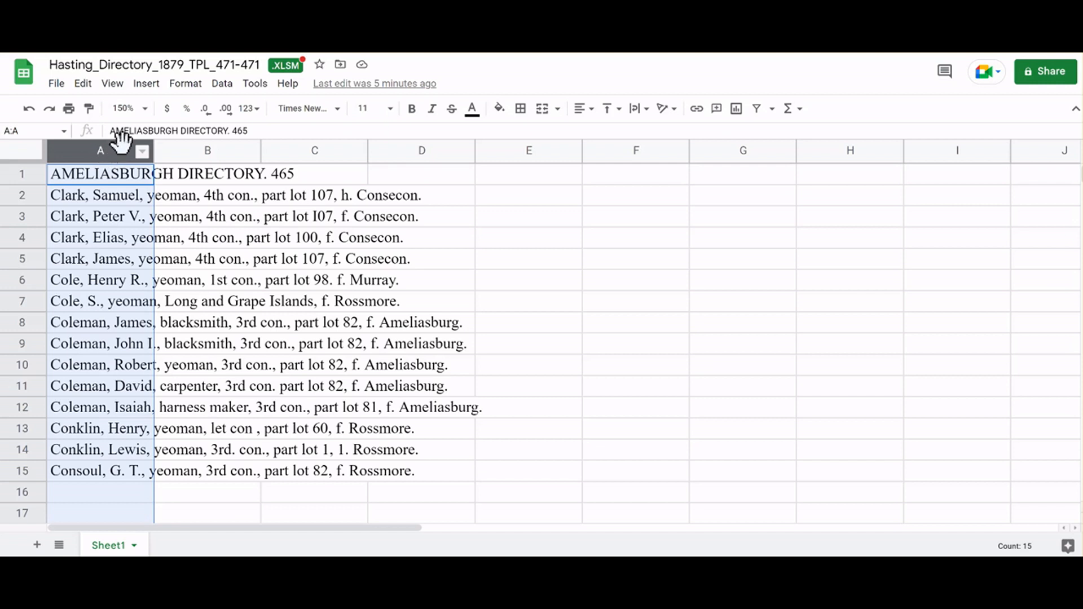
Split the comma-separated directory entries in column A into separate columns.
click(223, 89)
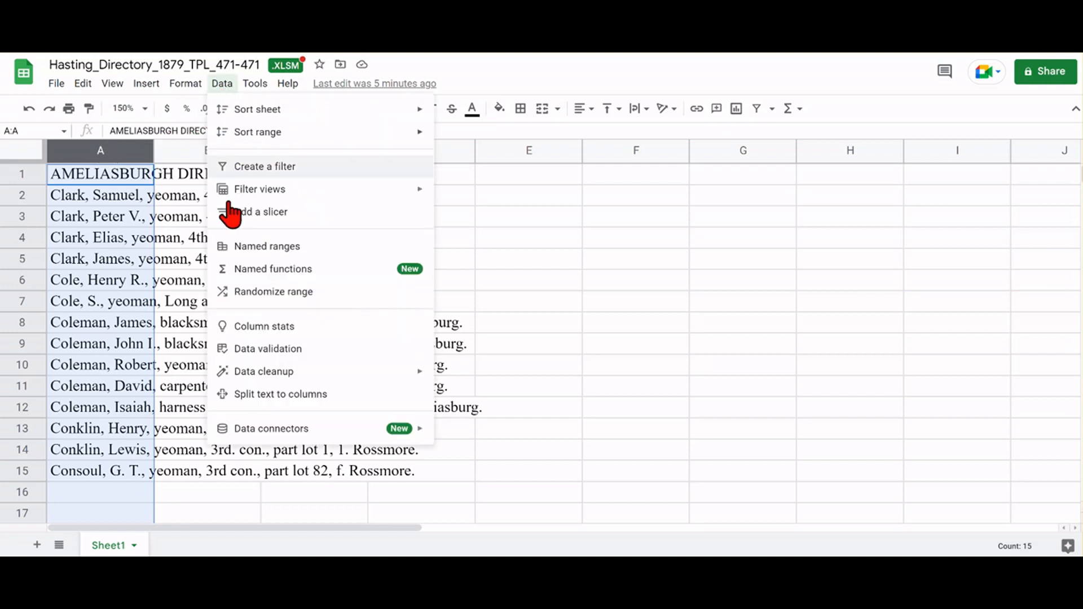
click(246, 394)
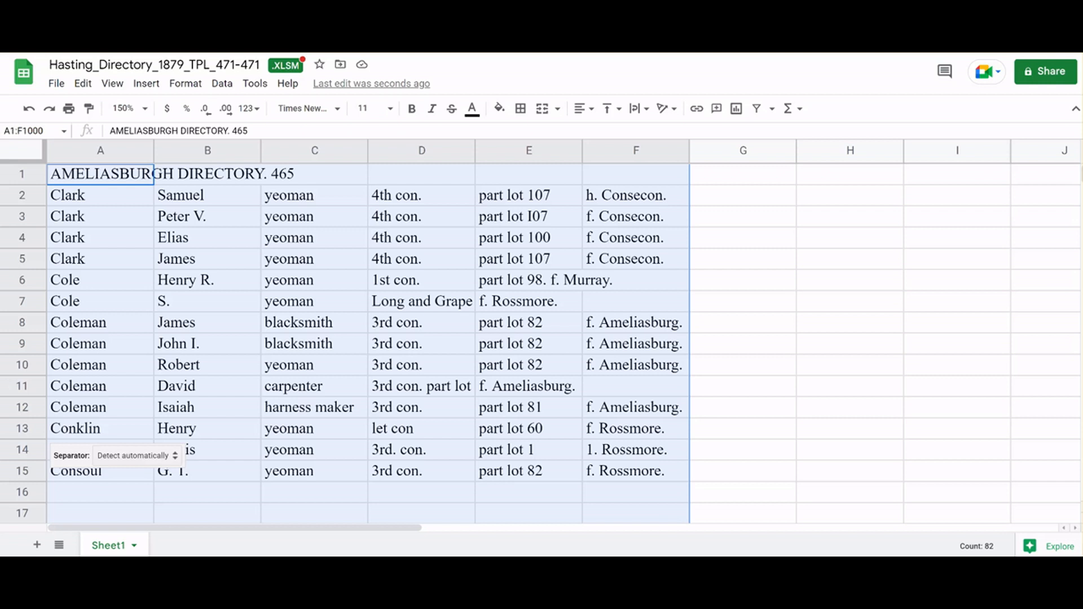
Move the text "f. Murray." out of cell E6 into cell F6, leaving "part lot 98." in E6.
click(502, 281)
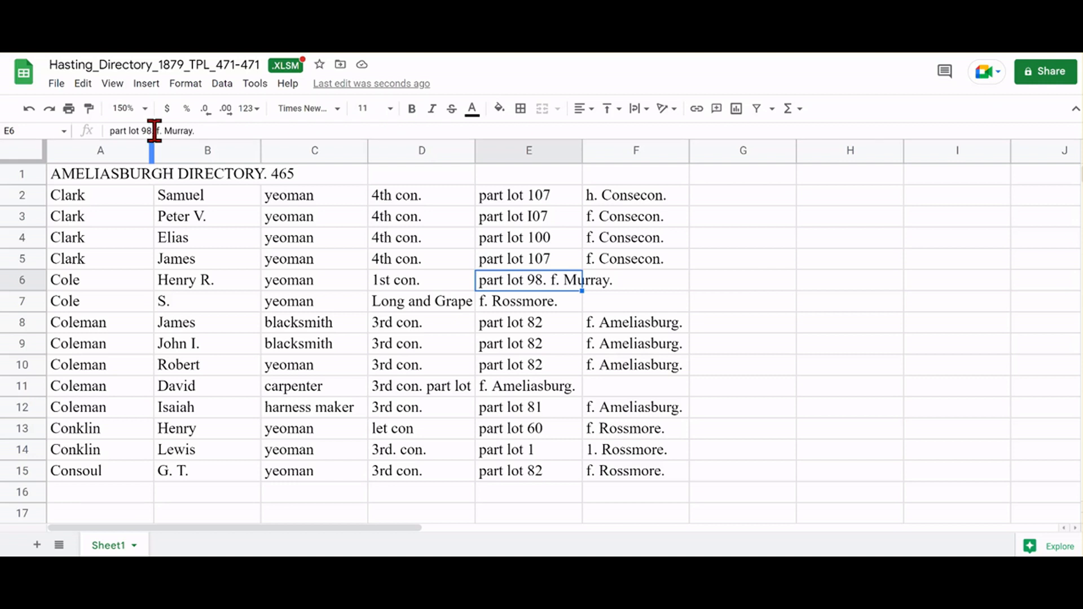
drag(155, 130, 198, 132)
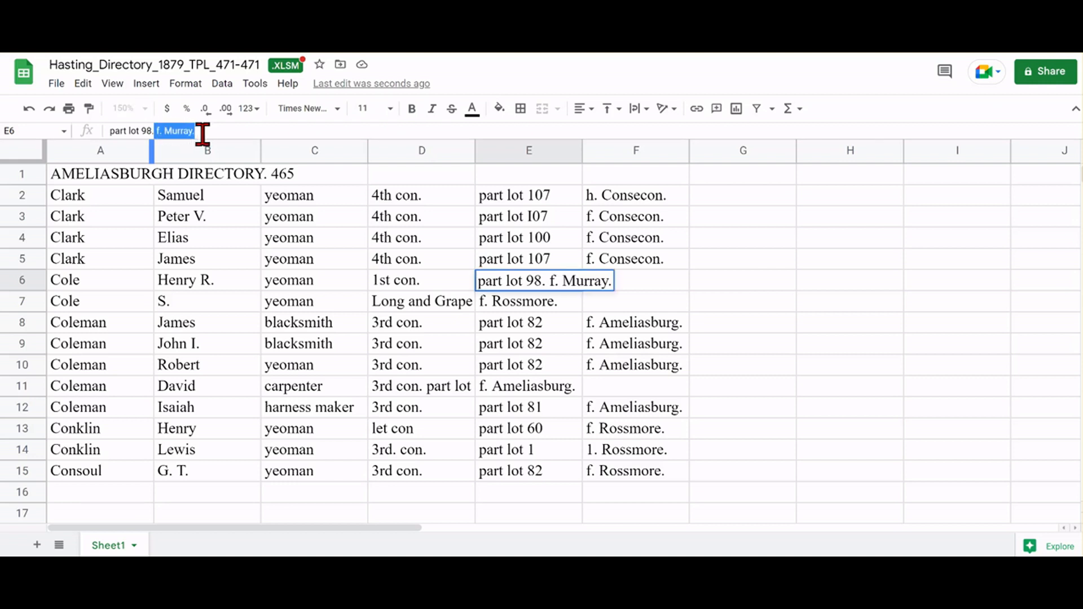
key(ctrl+x)
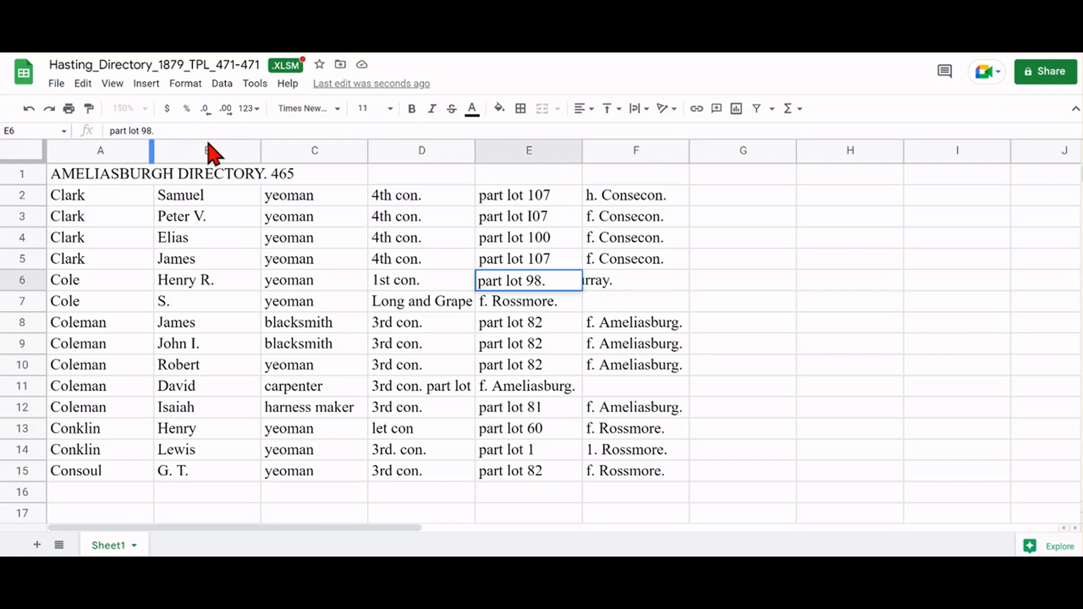
click(620, 284)
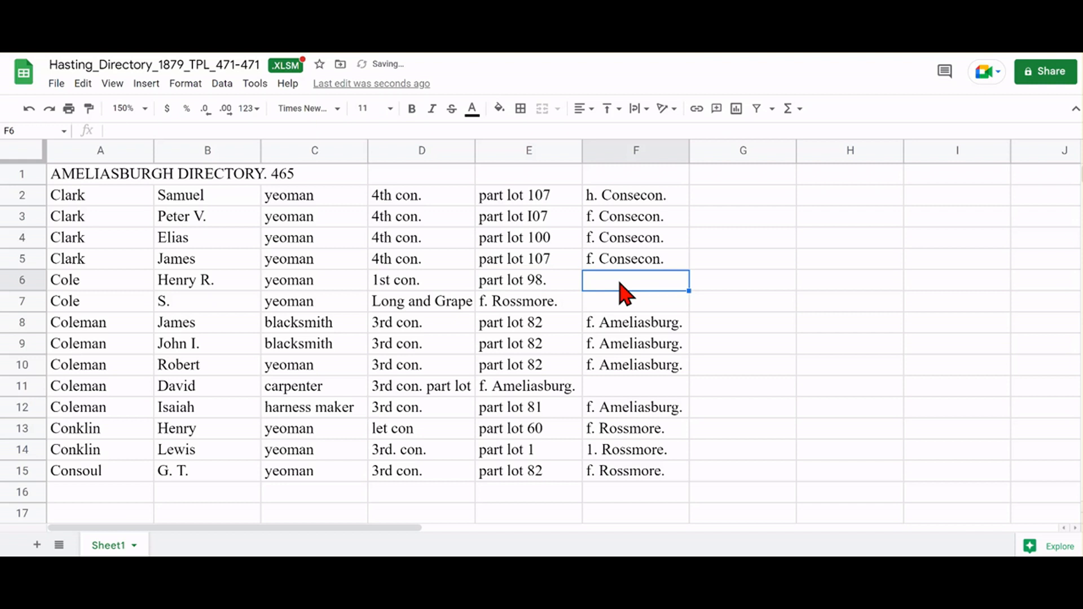
key(ctrl+v)
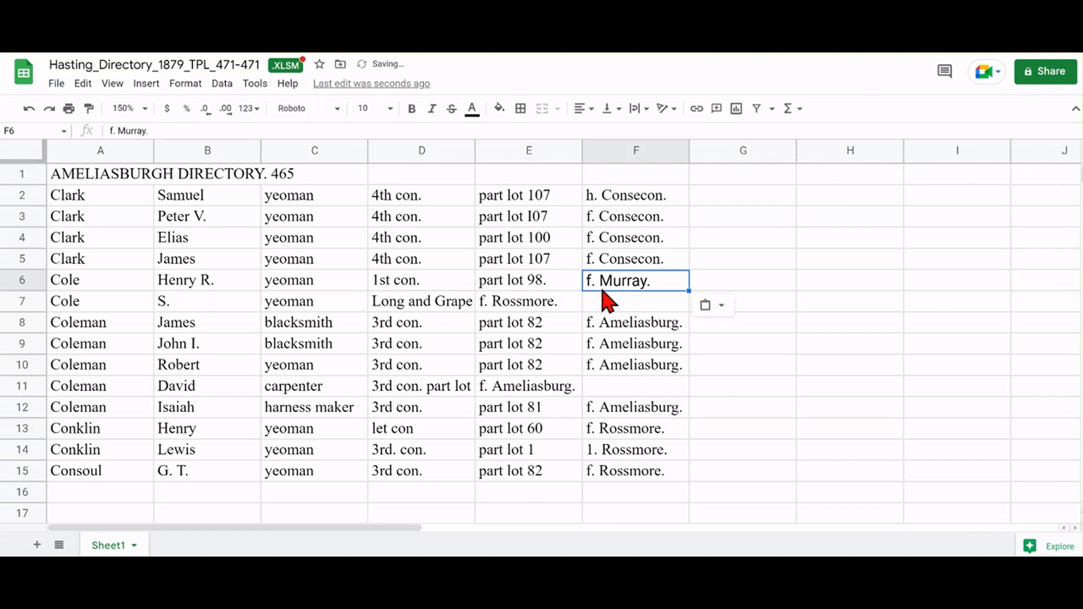
Move "f. Rossmore." from cell E7 to cell F7 so it lines up with the other place entries.
click(495, 309)
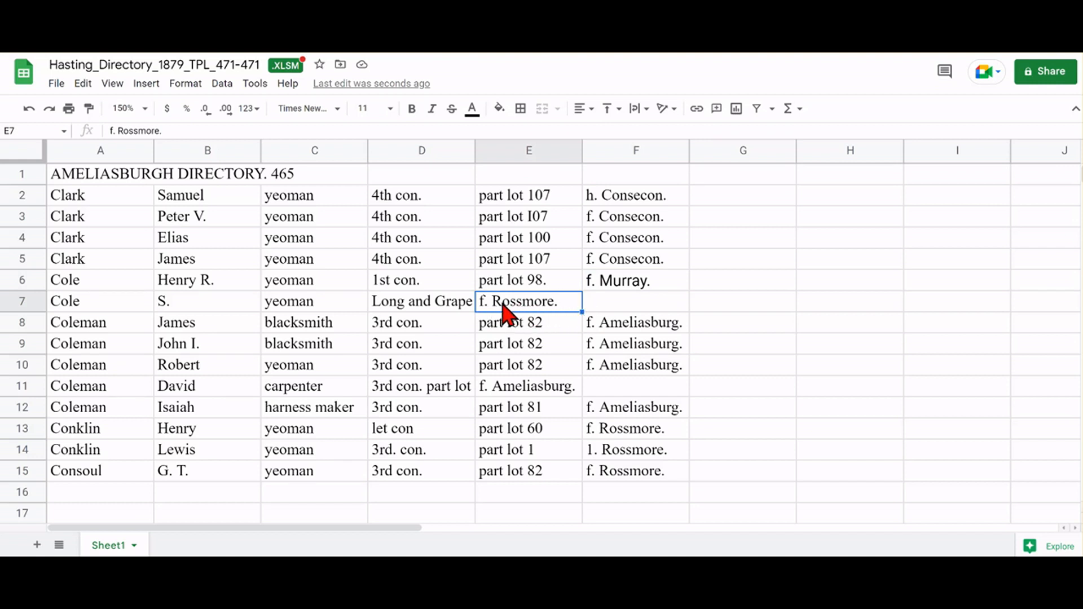
key(ctrl+c)
click(601, 305)
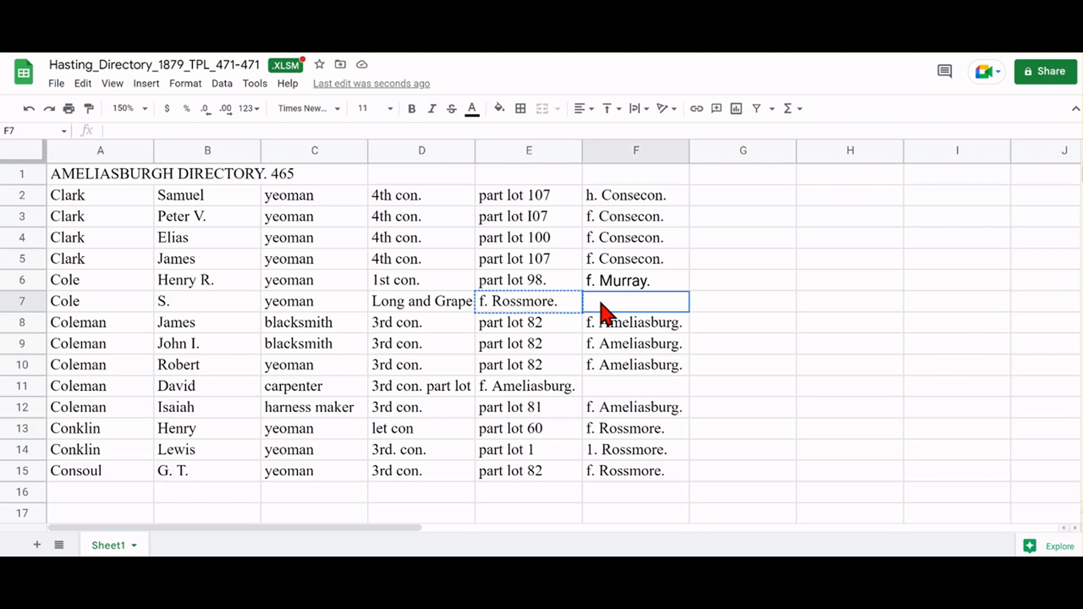
key(ctrl+v)
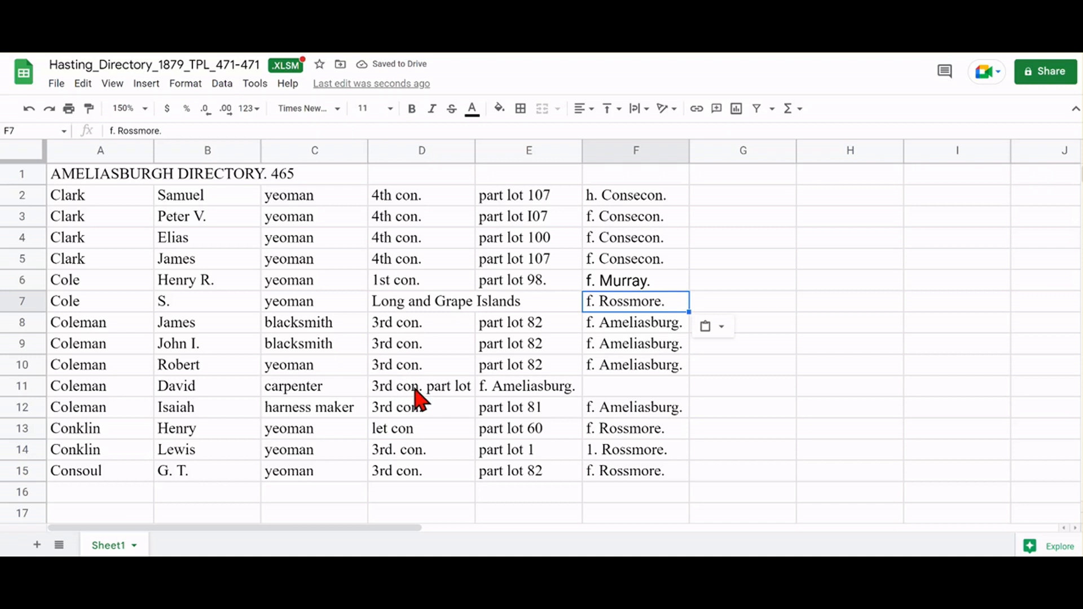
Realign row 11 by moving "f. Ameliasburg." from E11 to F11 and "part lot 82" from D11 into E11.
click(510, 389)
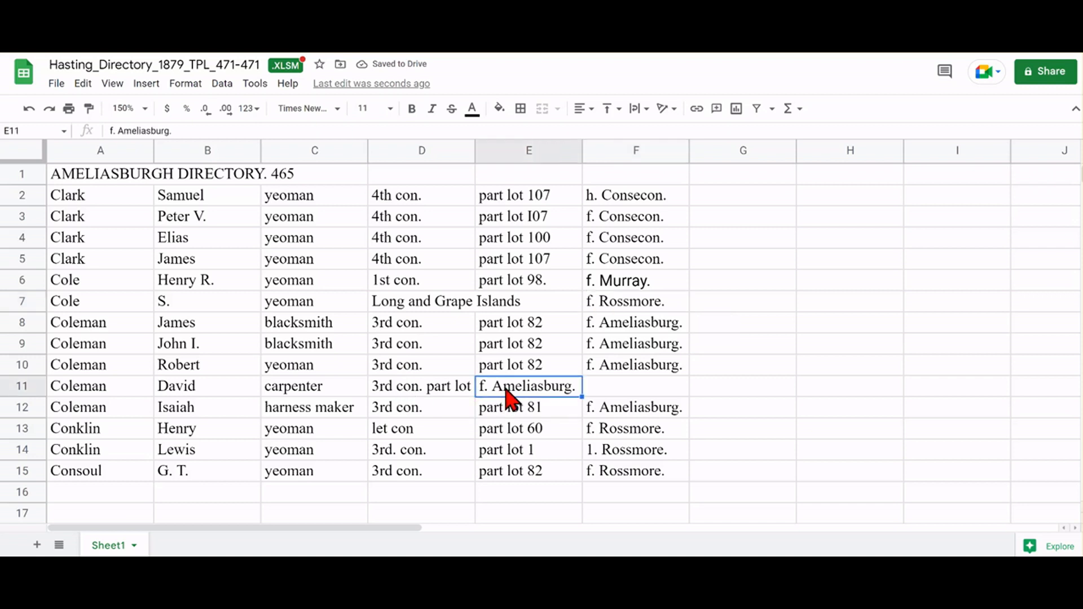
key(ctrl+c)
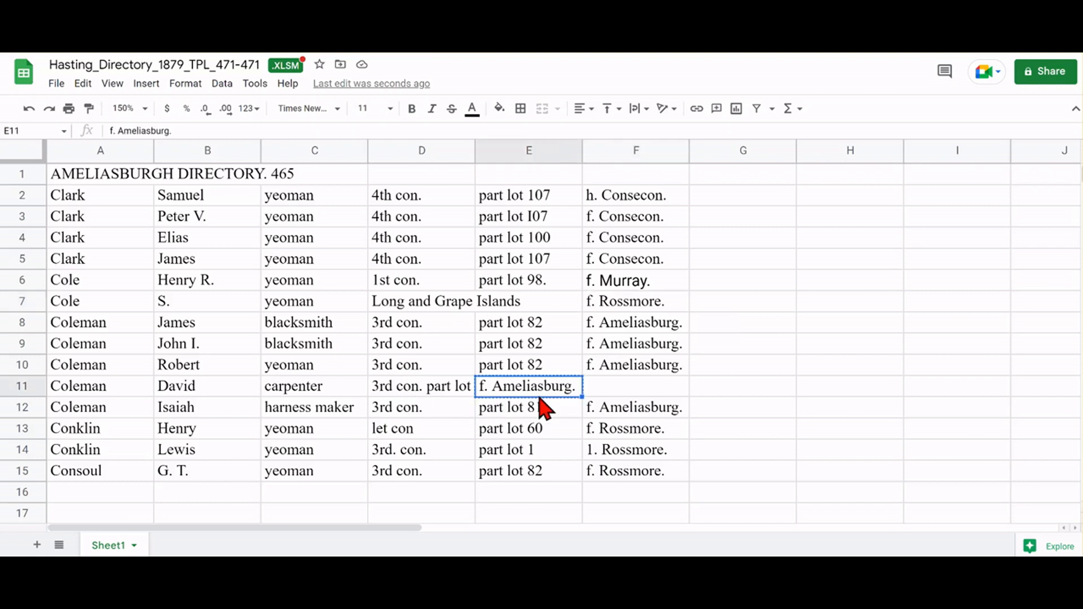
click(618, 389)
key(ctrl+v)
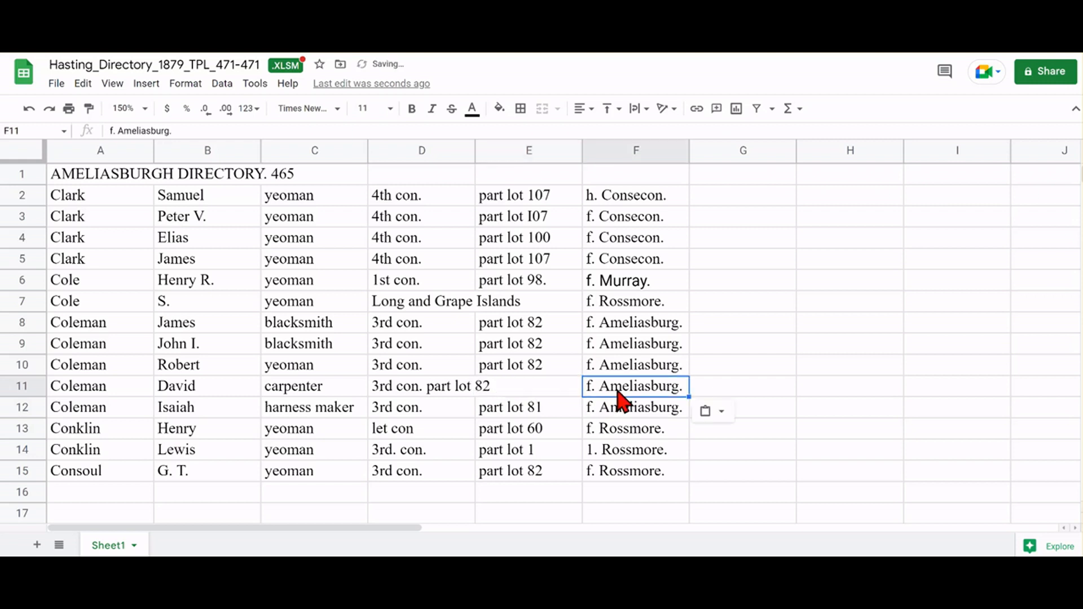
click(428, 390)
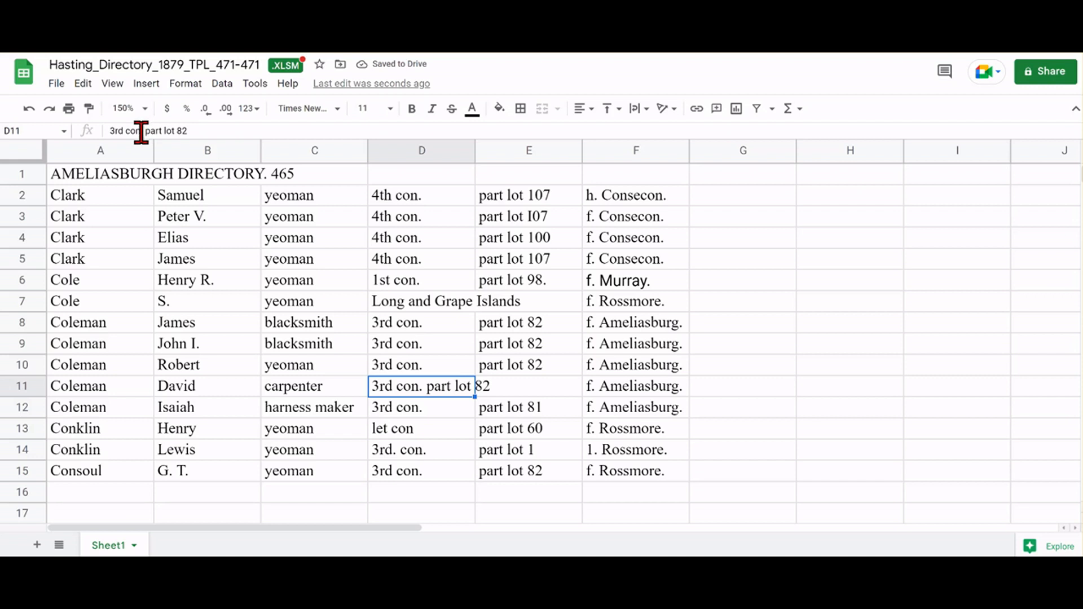
drag(145, 131, 194, 130)
key(ctrl+x)
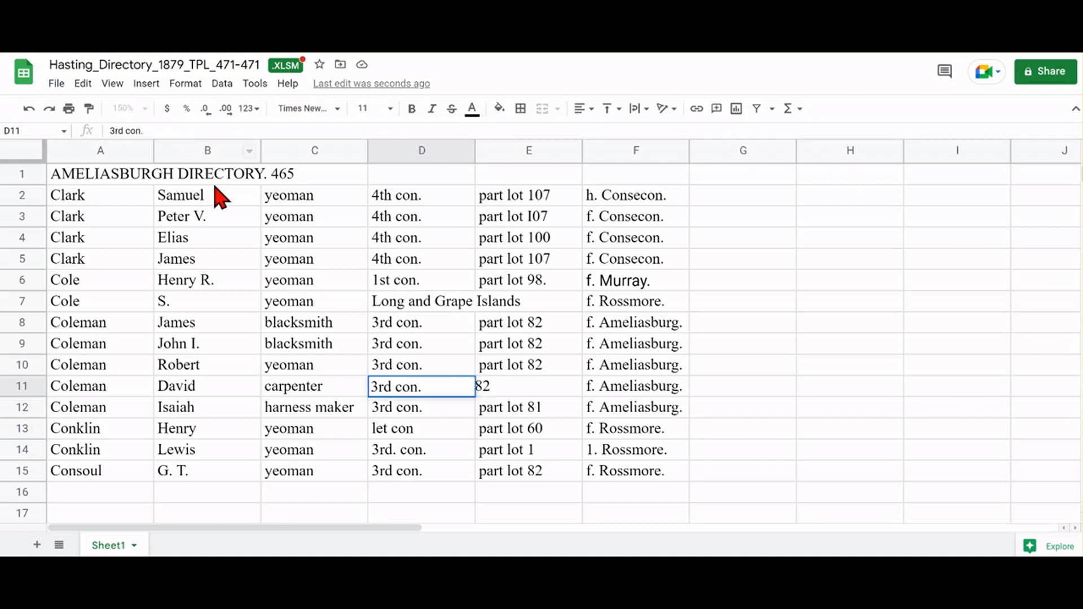
click(511, 393)
key(ctrl+v)
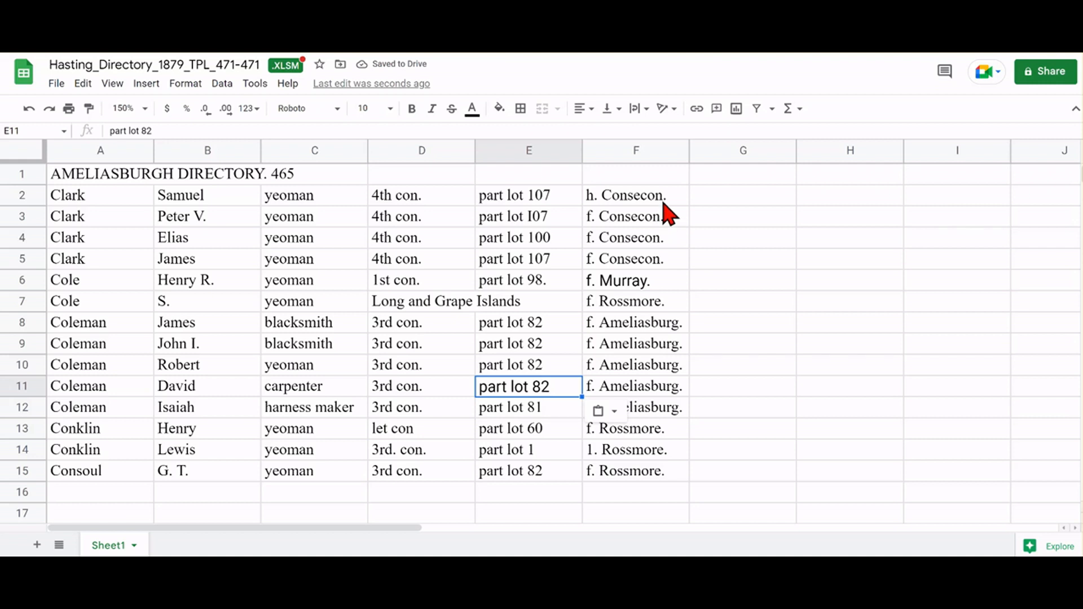
Correct the first character of cell F14 so that it reads "f. Rossmore.".
click(674, 176)
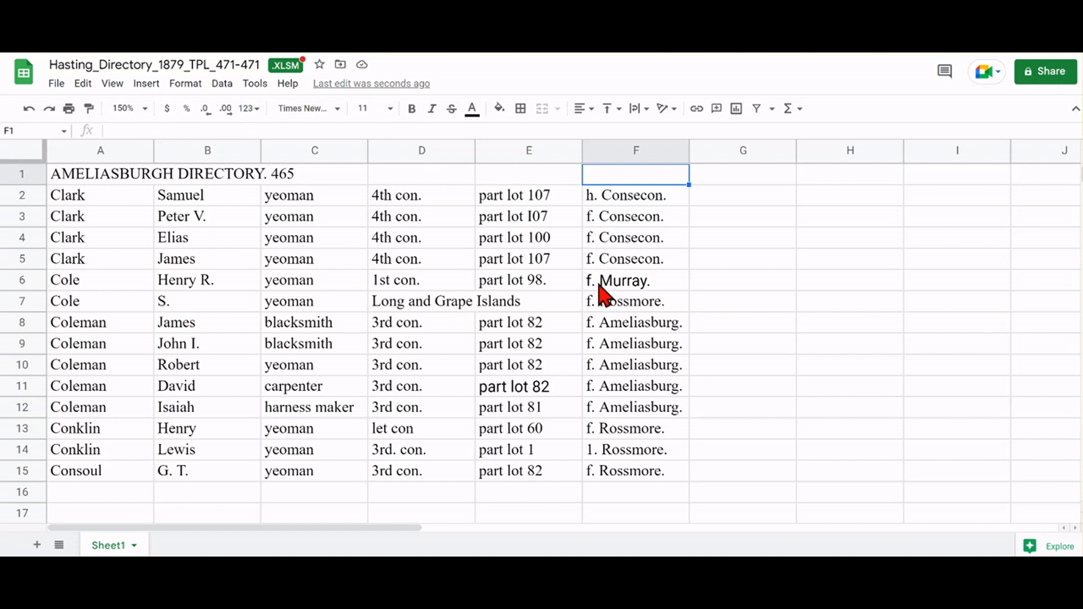
click(599, 457)
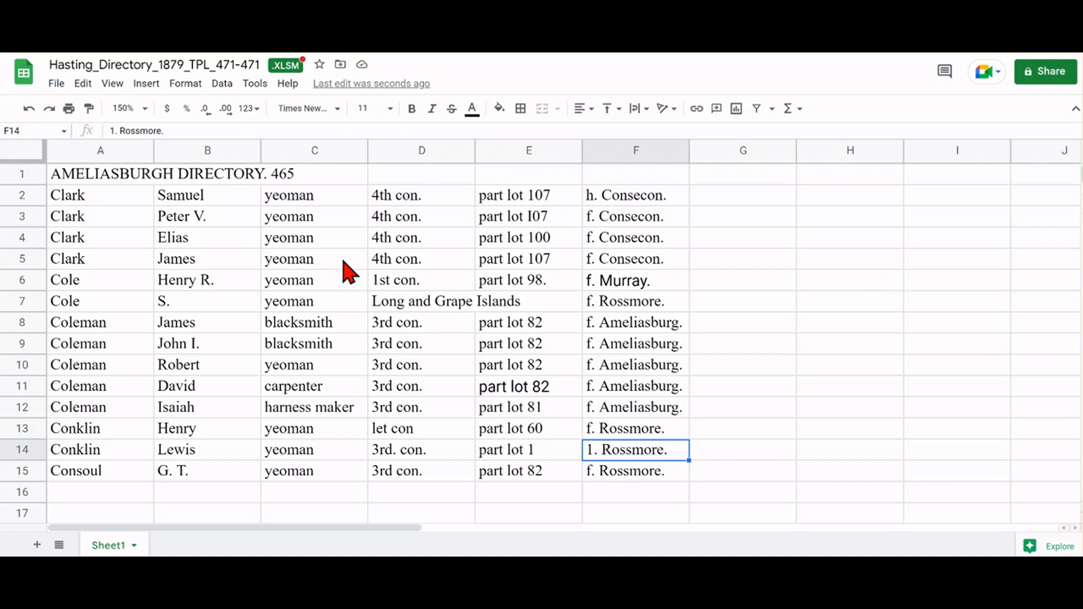
click(114, 131)
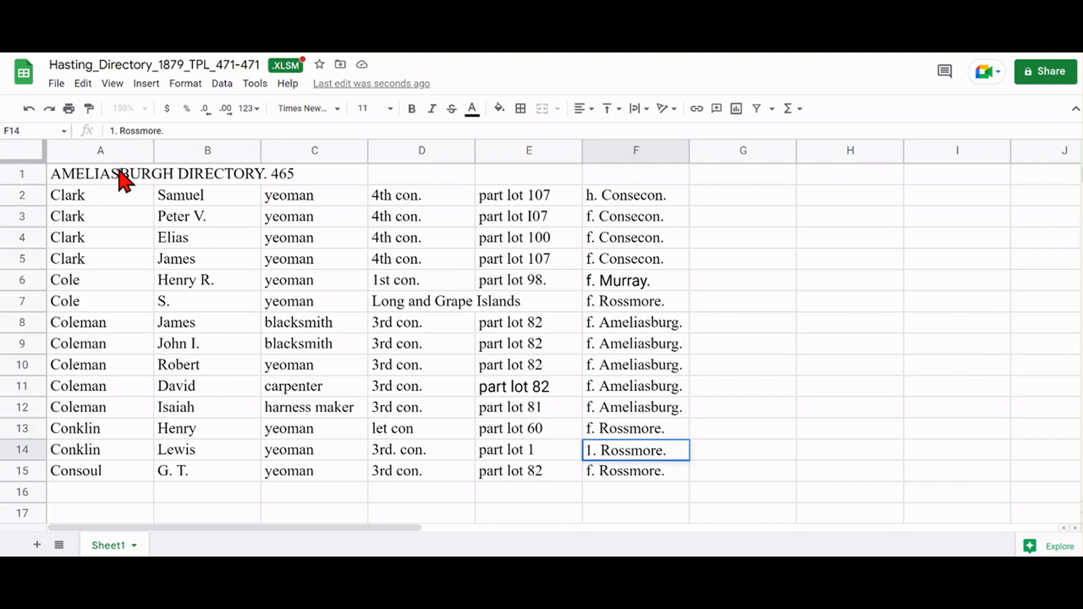
key(Delete)
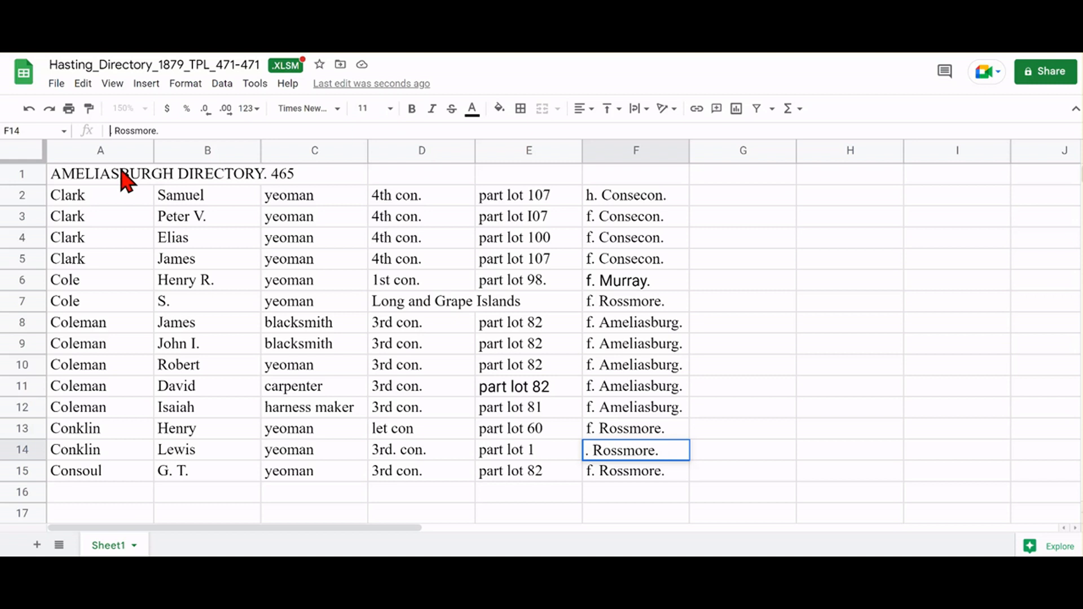
text(f)
click(738, 372)
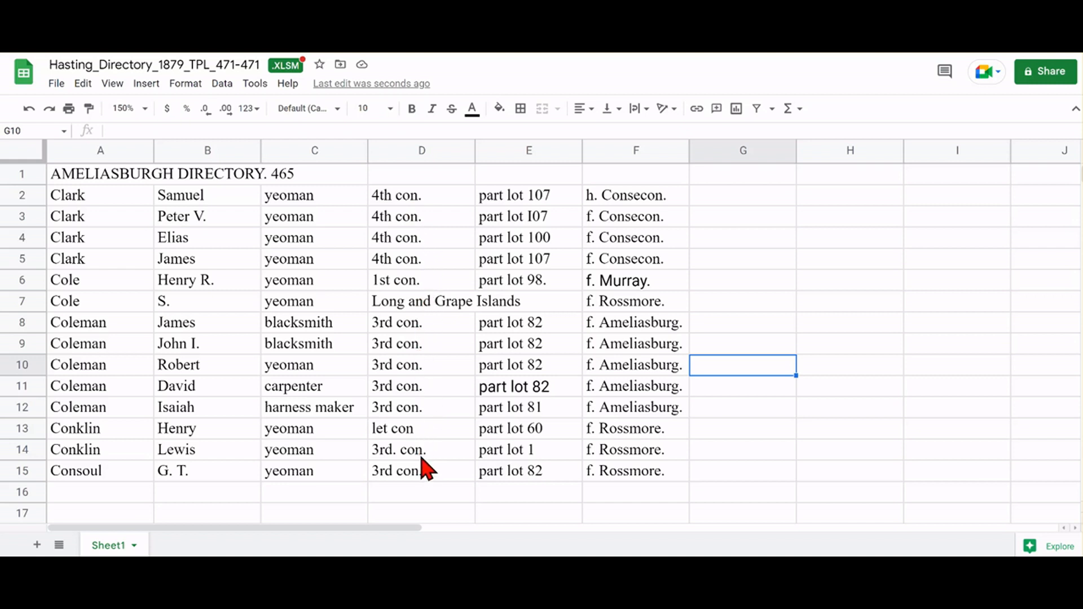
Correct the misread text in cell D13 to "1st con".
click(401, 433)
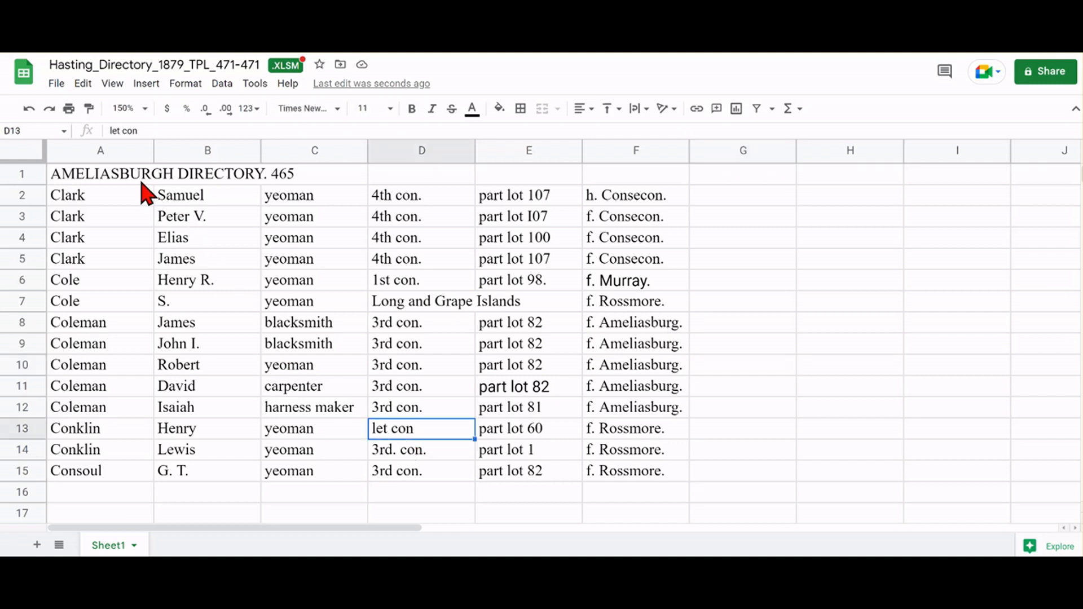
click(117, 124)
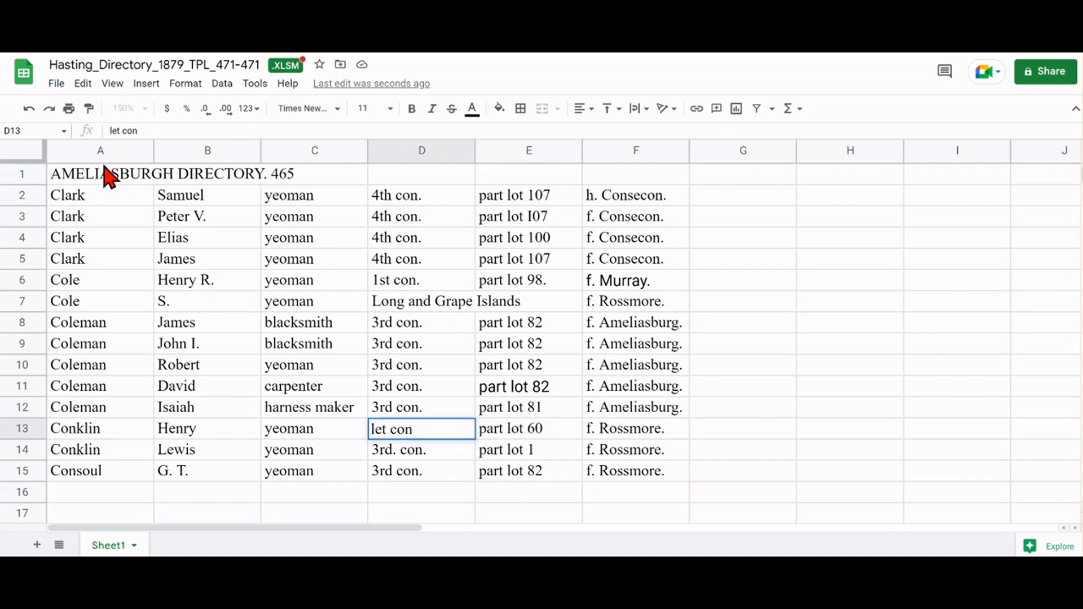
key(BackSpace)
key(BackSpace)
text(1s)
key(Return)
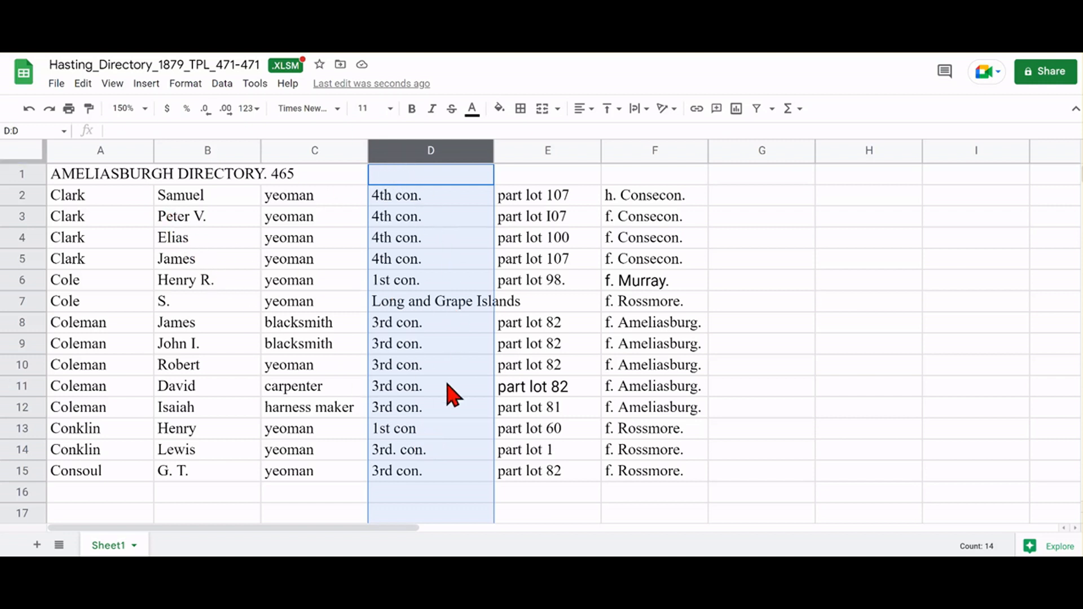
Replace every case-matched "con" in column D with "con." using Find and replace.
click(83, 85)
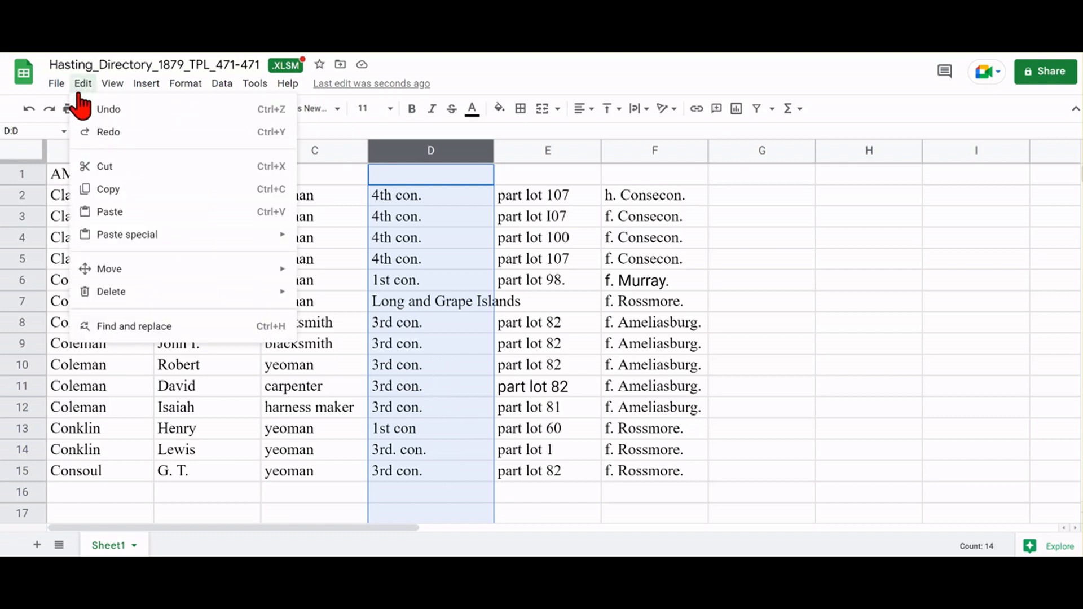
click(149, 327)
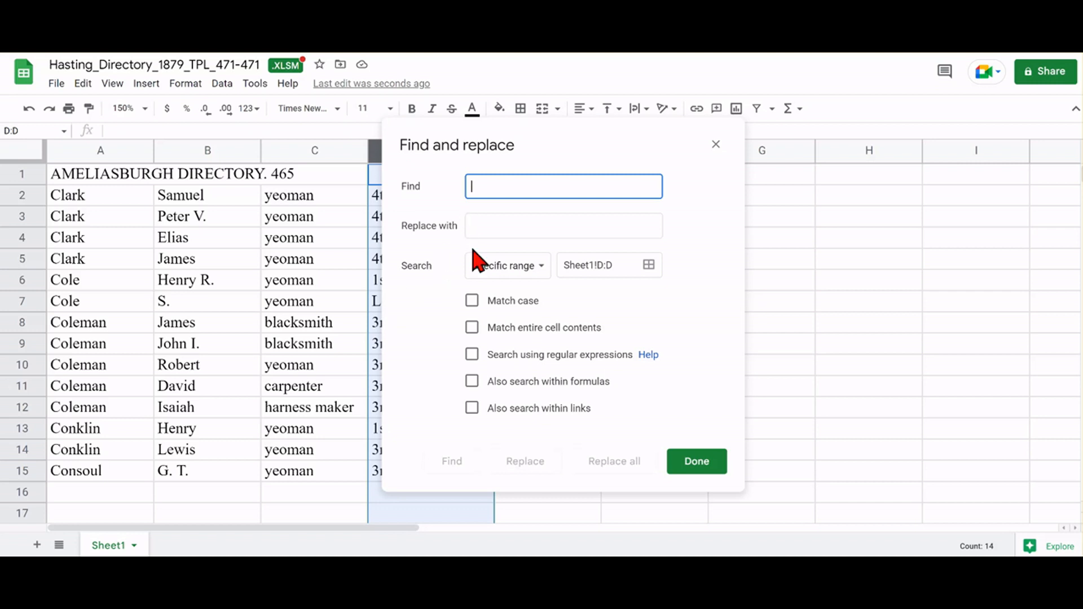
click(473, 302)
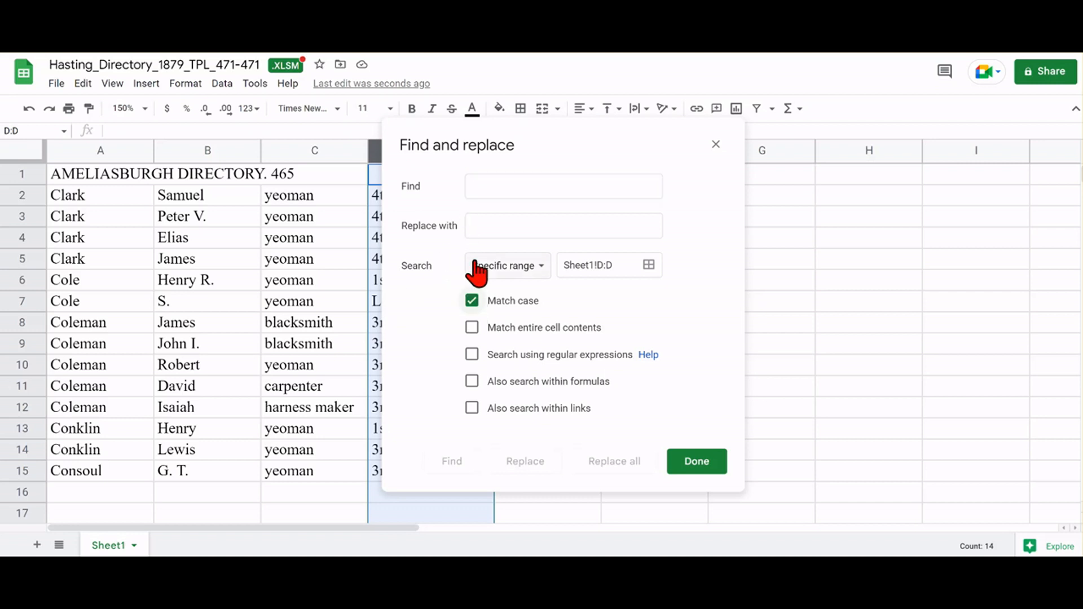
click(489, 187)
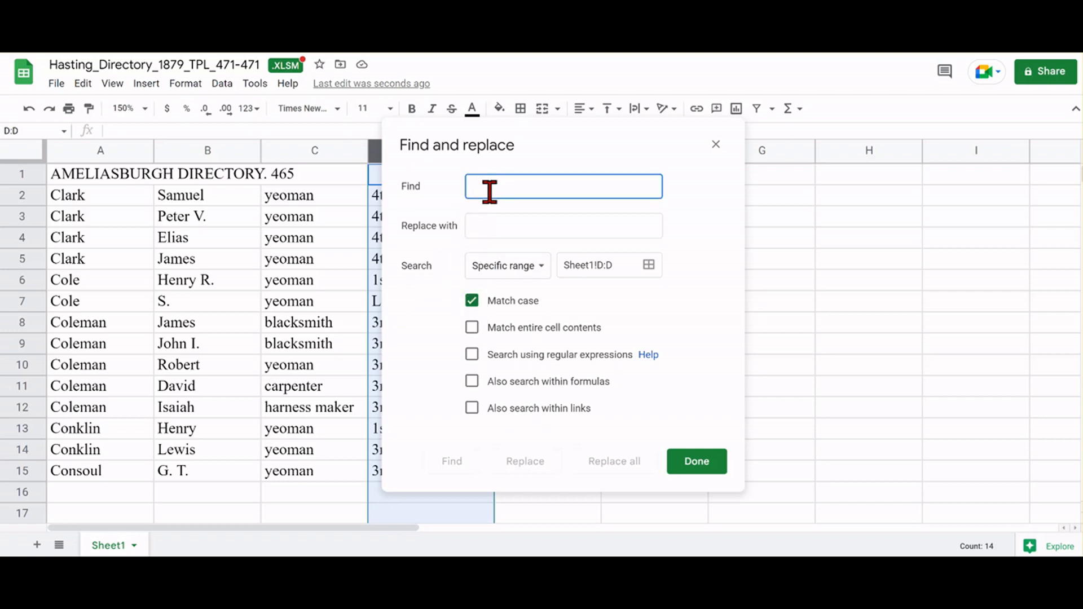
text(d)
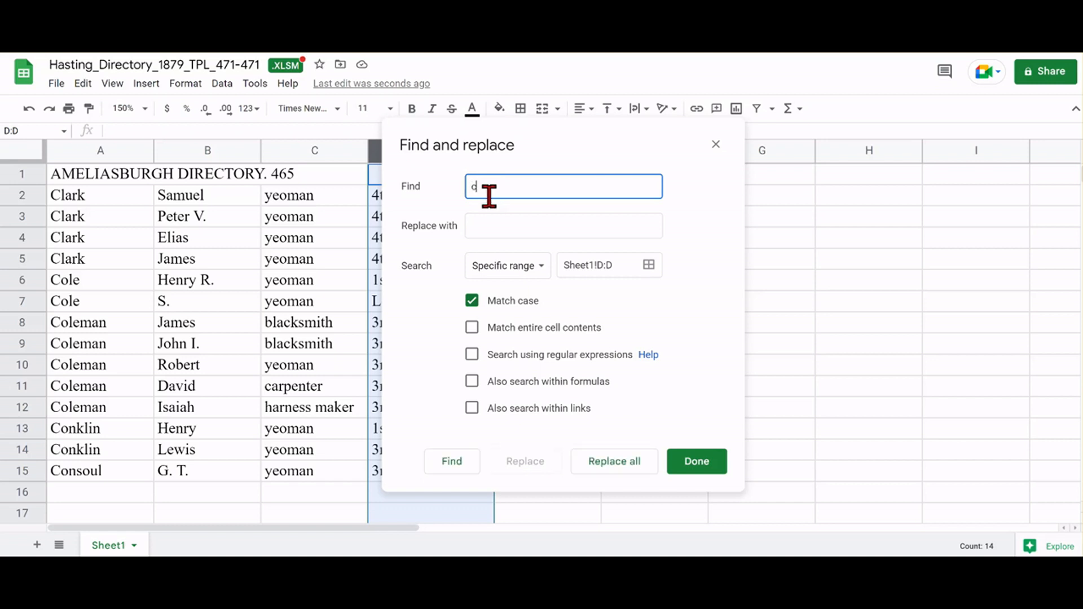
text(n)
click(479, 226)
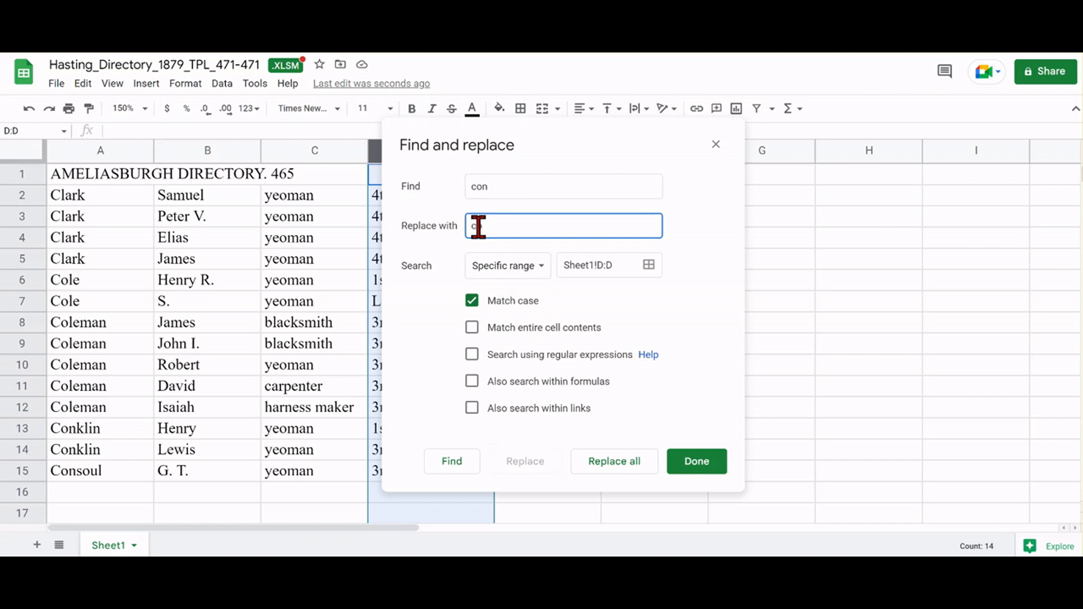
click(615, 461)
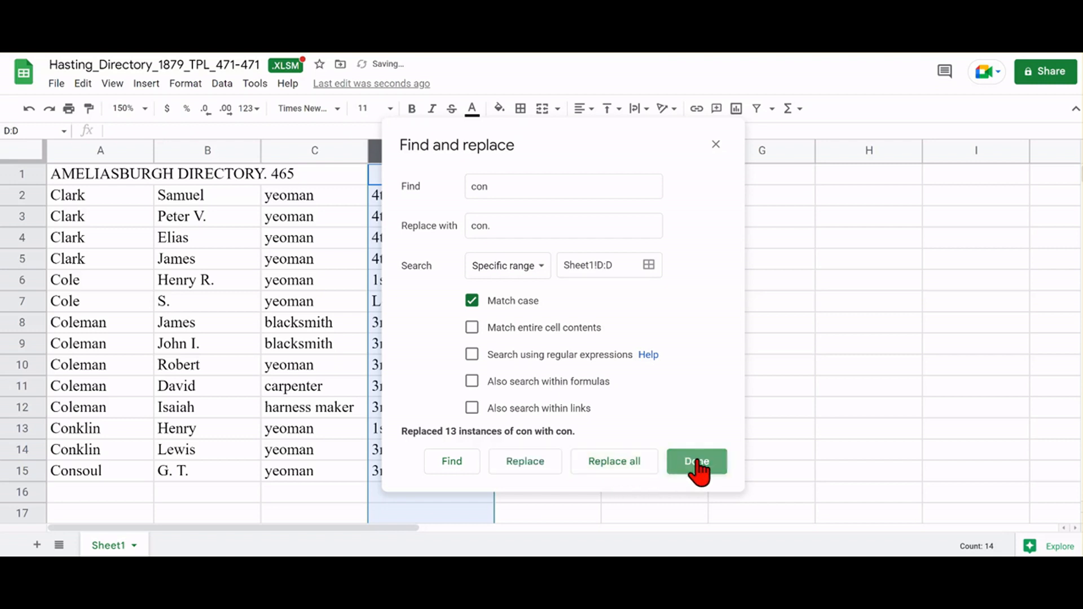
click(698, 463)
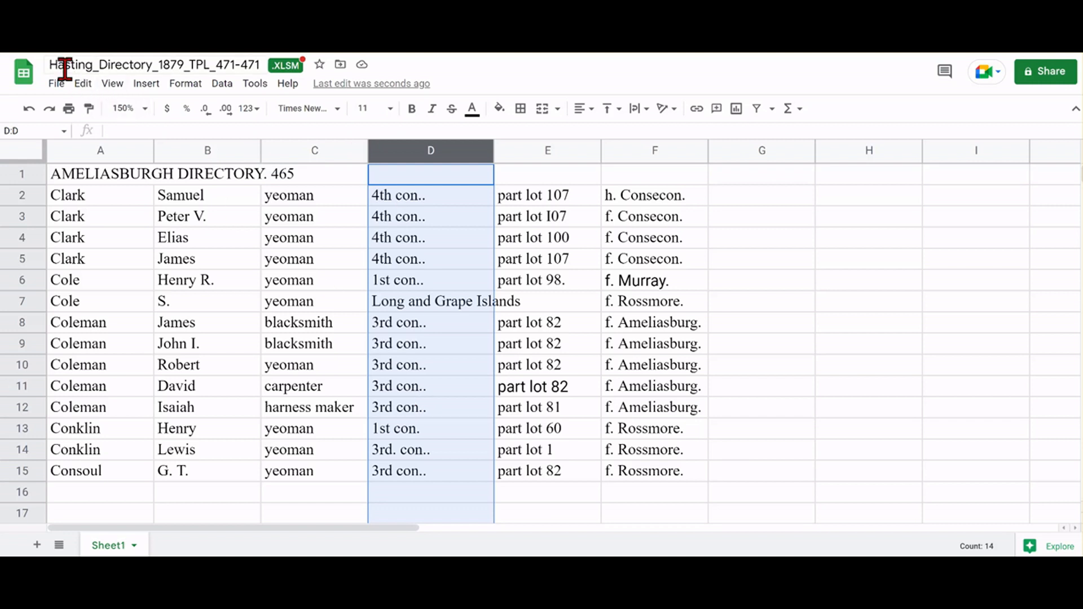
Replace every case-matched ".." in column D with a single "." using Find and replace.
click(83, 84)
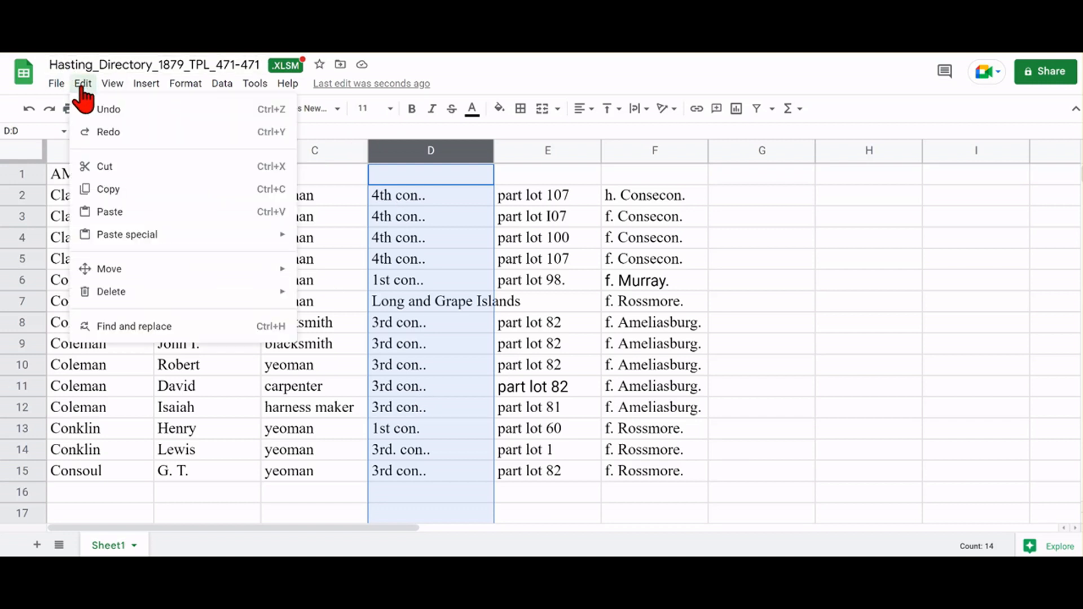
click(110, 328)
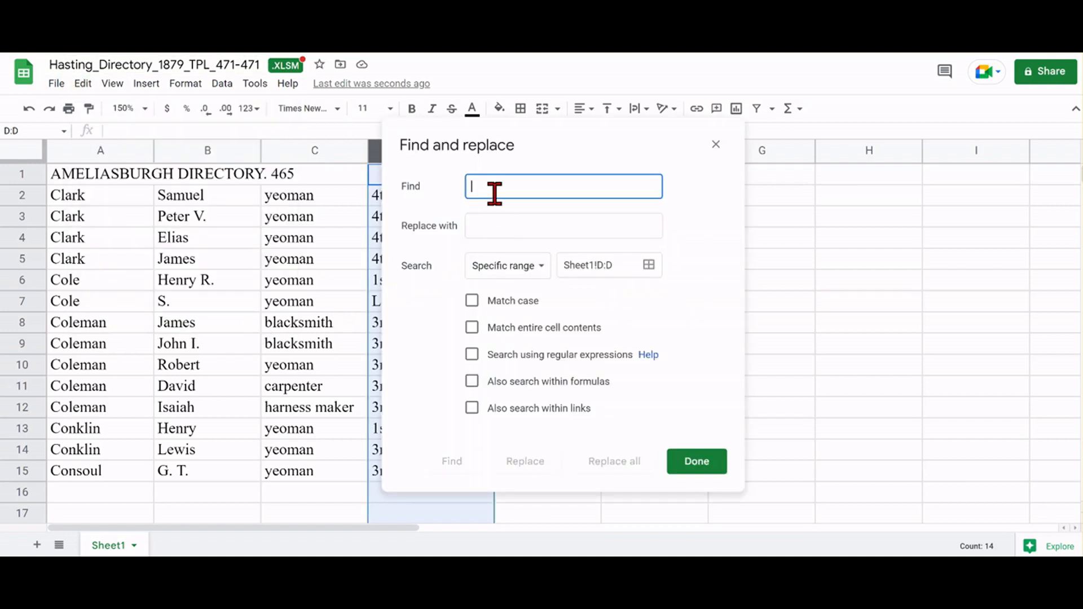
text(..)
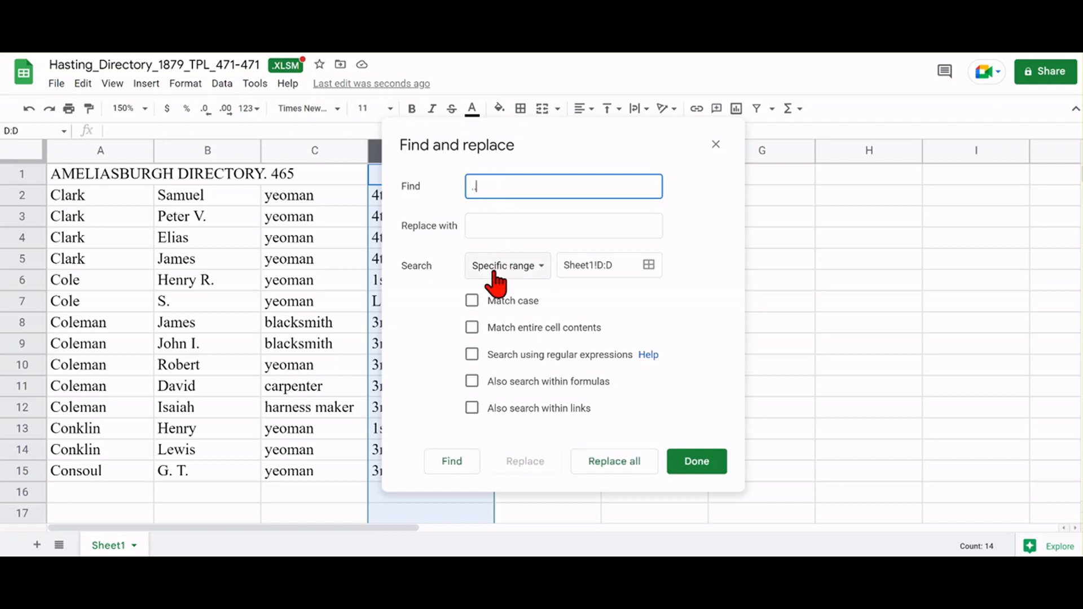
click(489, 227)
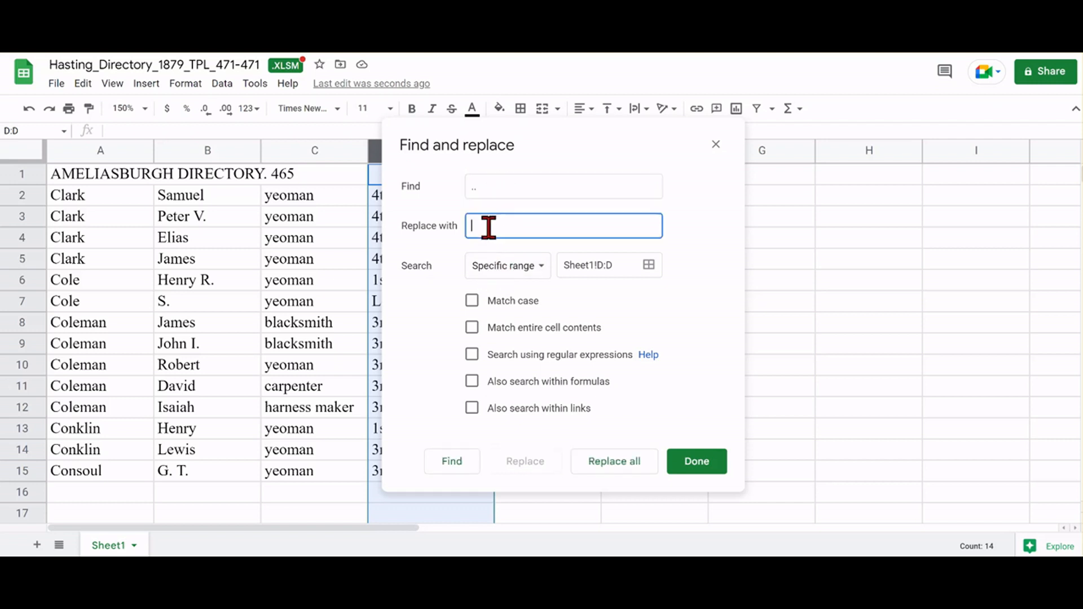
text(.)
click(472, 300)
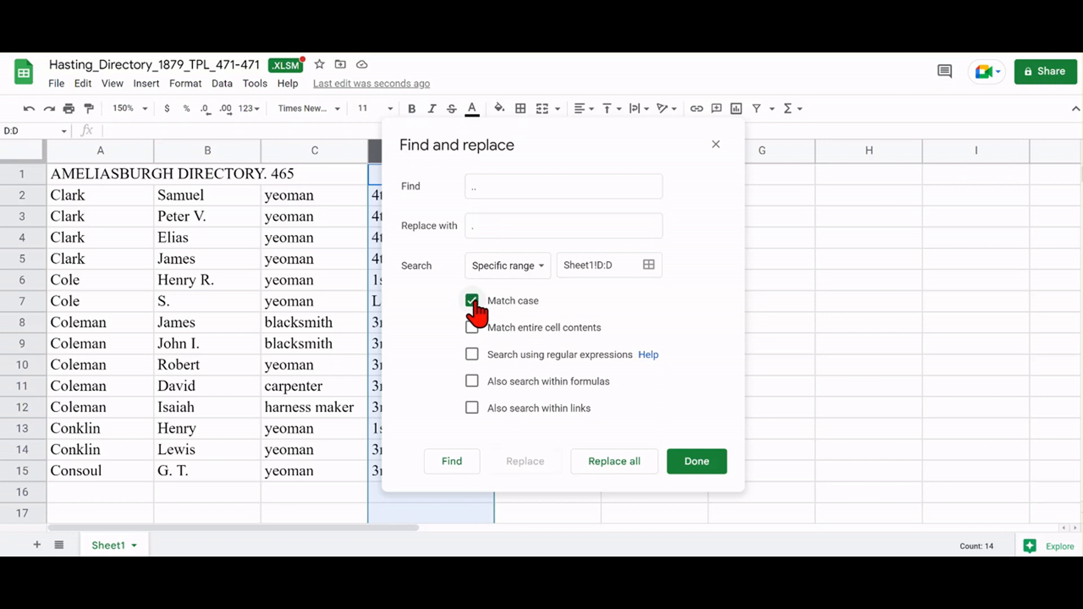
click(624, 469)
click(692, 468)
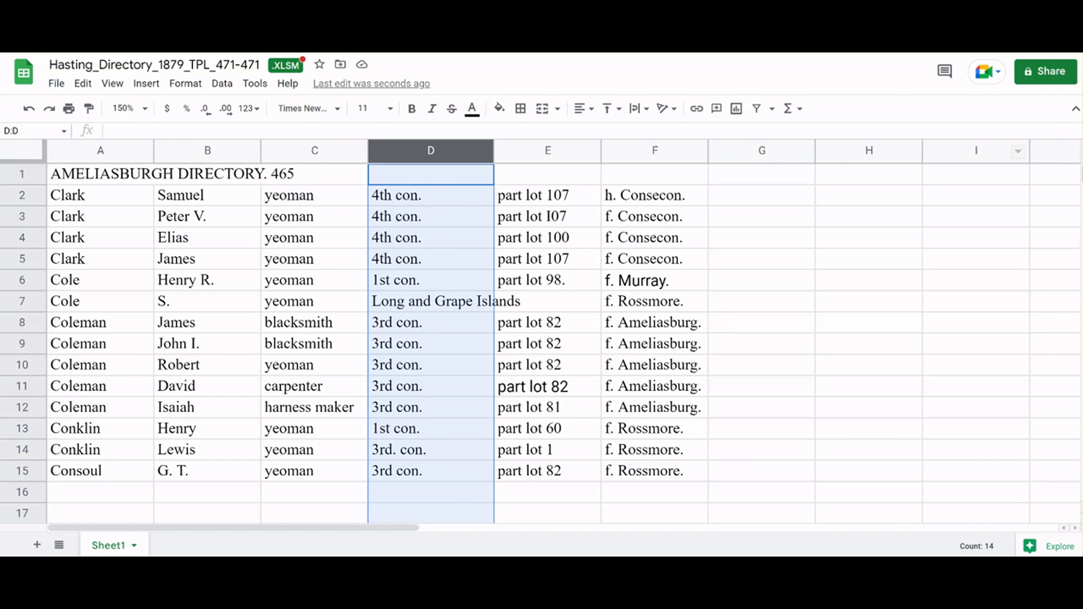
Insert two blank columns before column F, ahead of the place names.
click(655, 151)
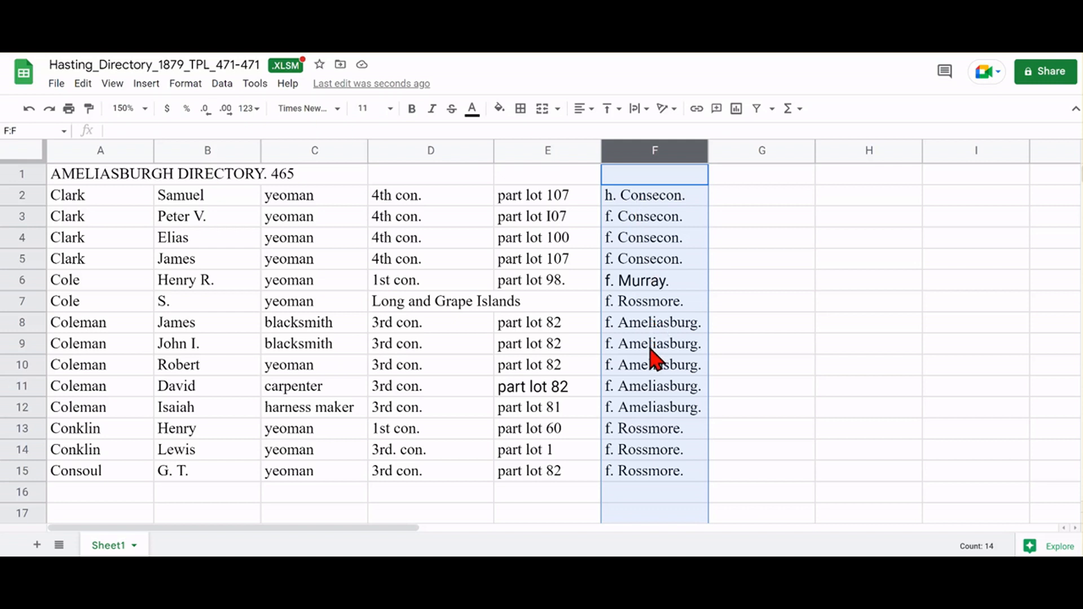
right_click(632, 152)
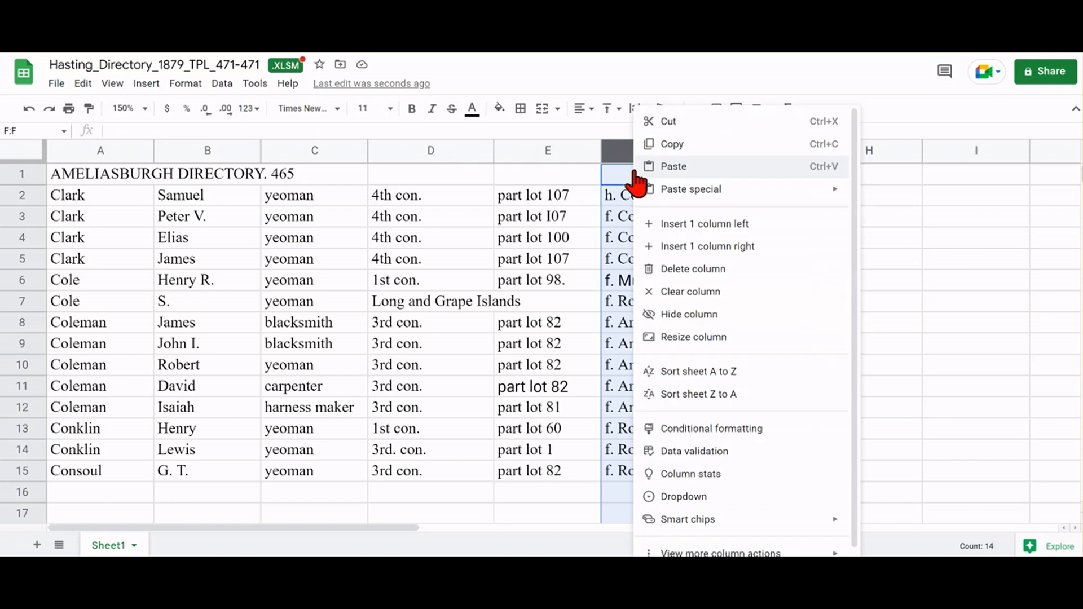
click(672, 231)
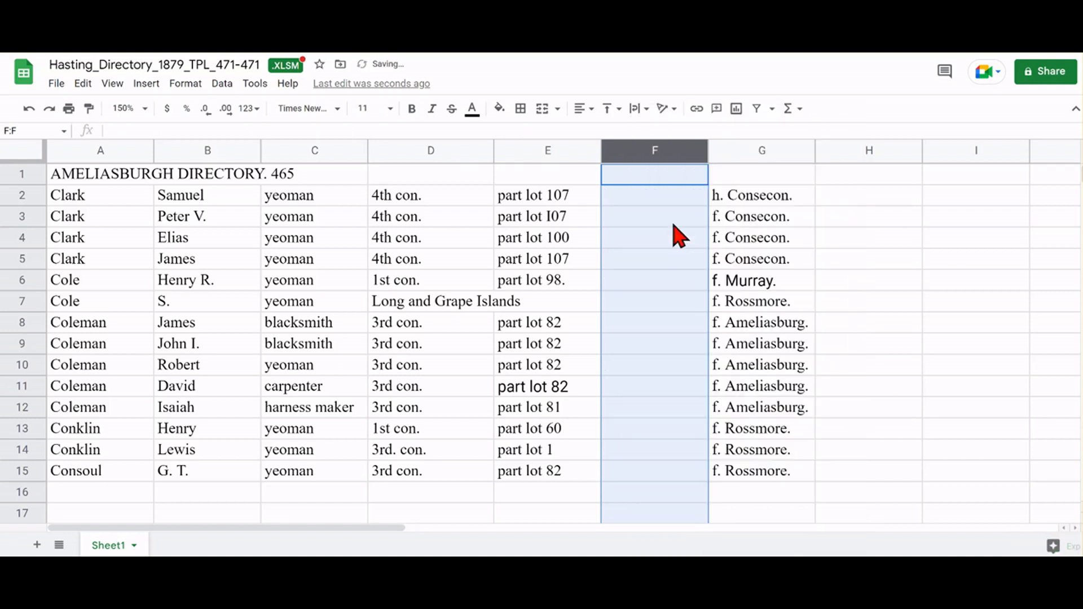
right_click(658, 153)
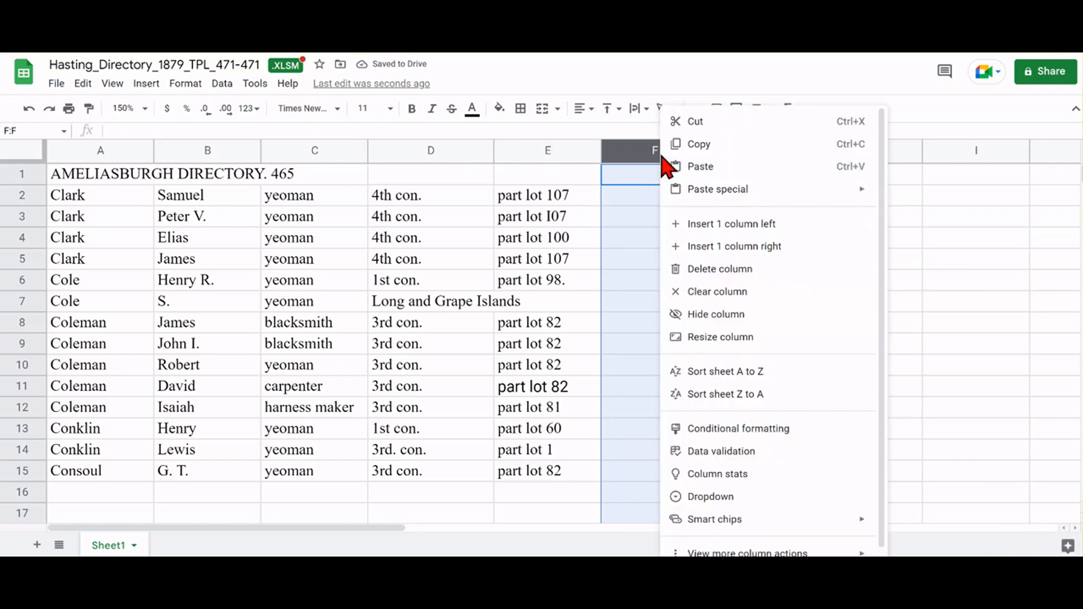
click(694, 231)
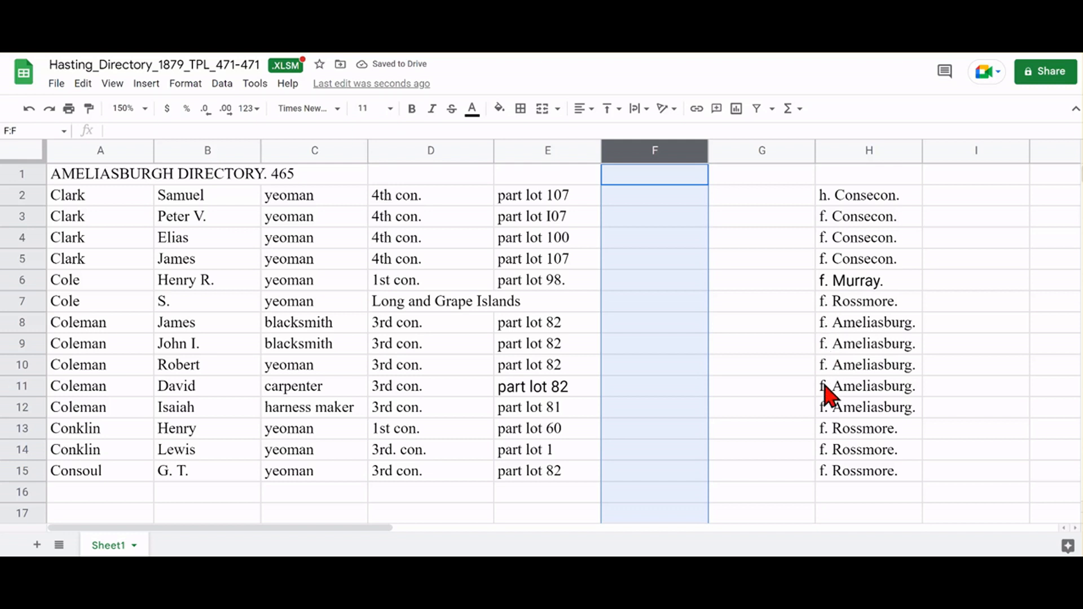
Enter the formula =left(h1,2) in cell G1 and fill it down through row 15.
click(750, 176)
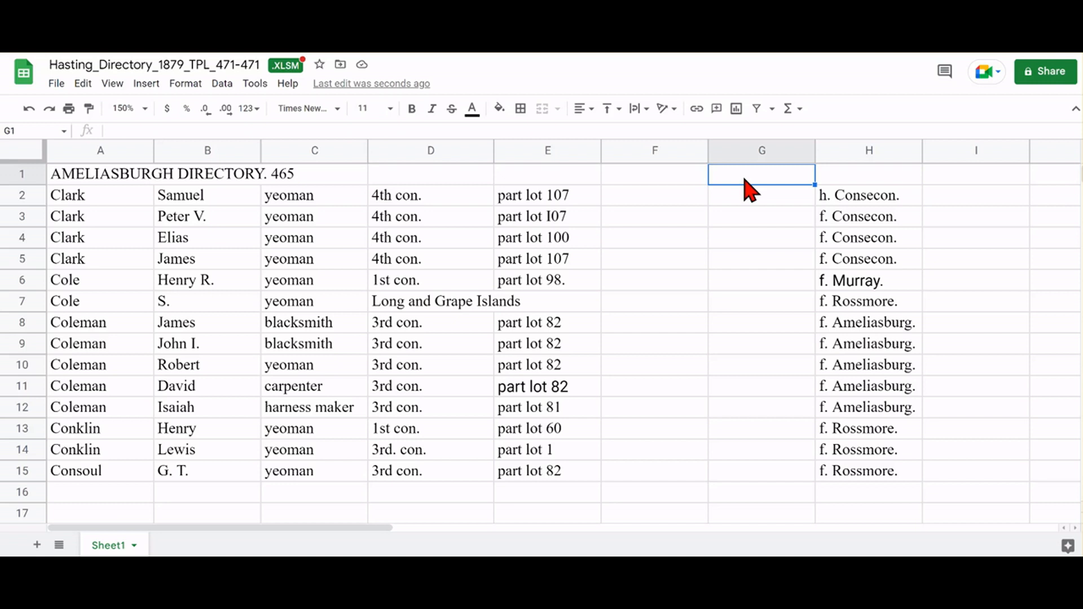
text(=lef)
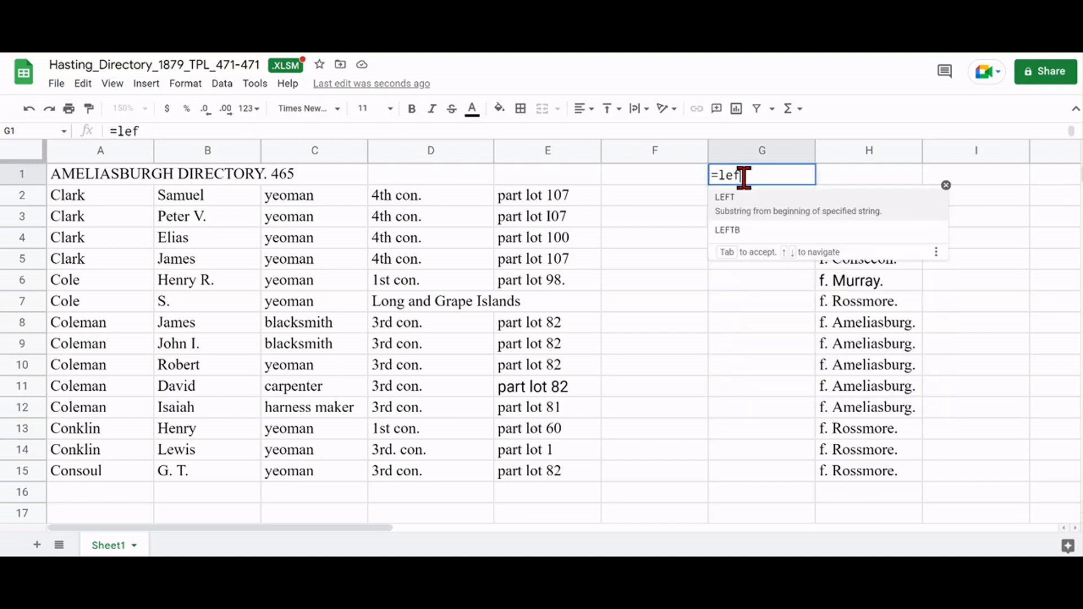
text(t()
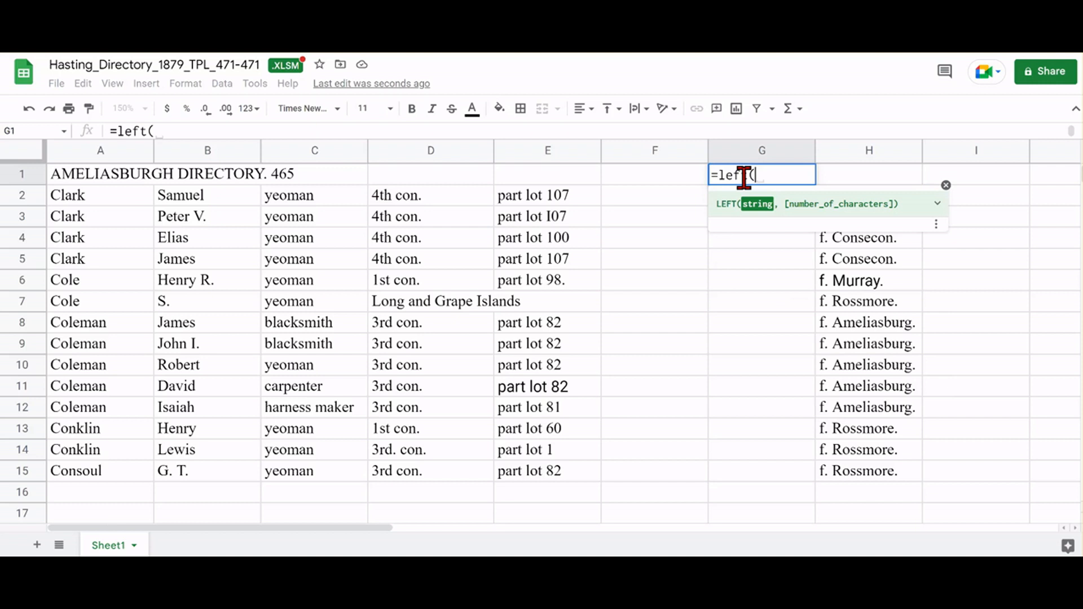
text(h1)
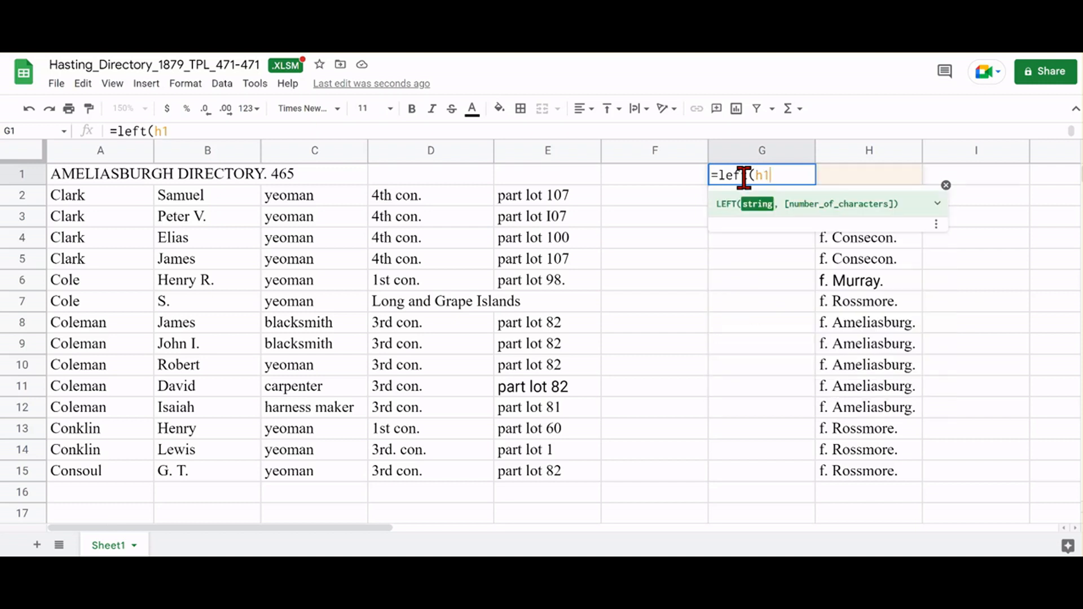
text(,2)
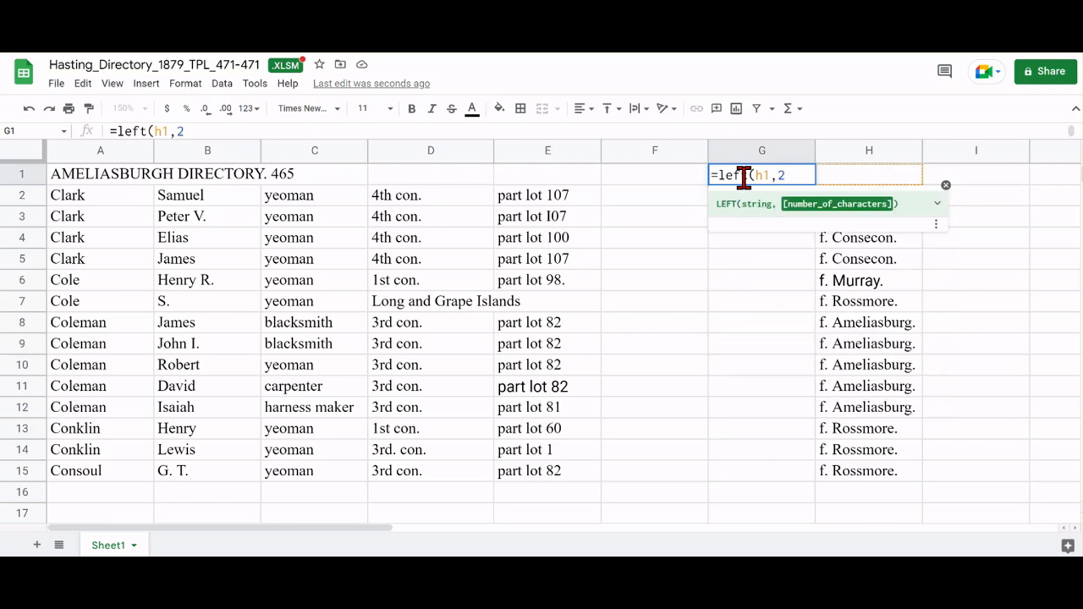
text())
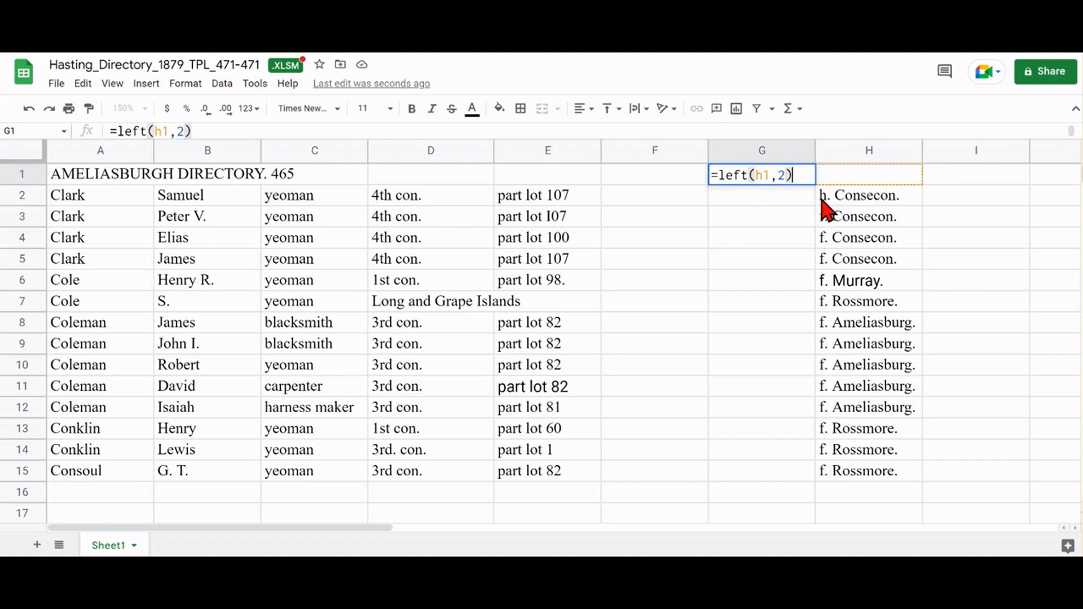
key(Return)
click(796, 178)
drag(815, 186, 814, 468)
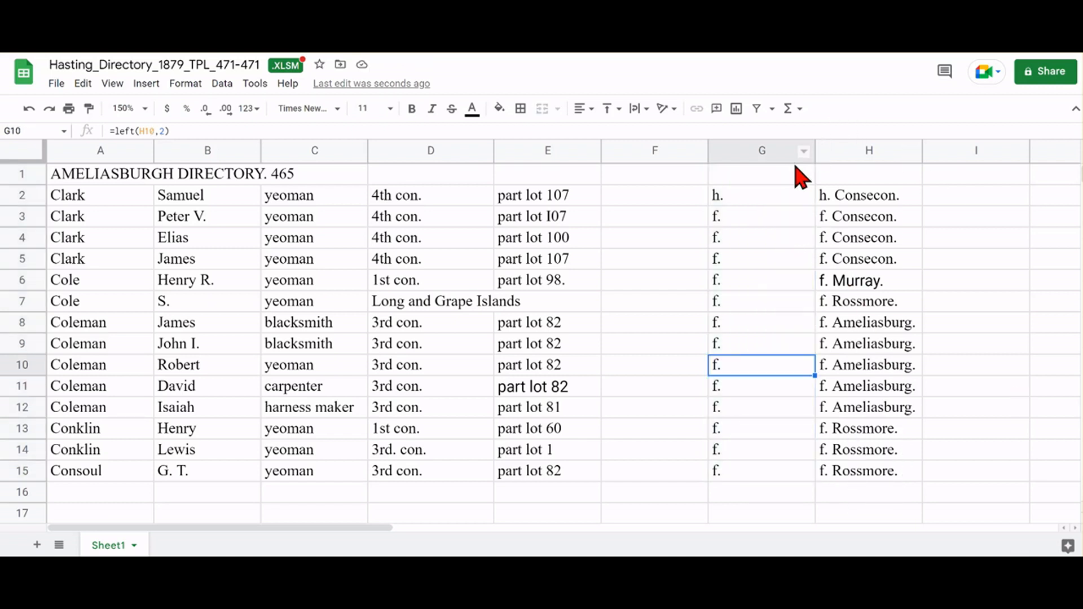
Copy column G and paste it as values only into column F, starting at F1.
click(781, 151)
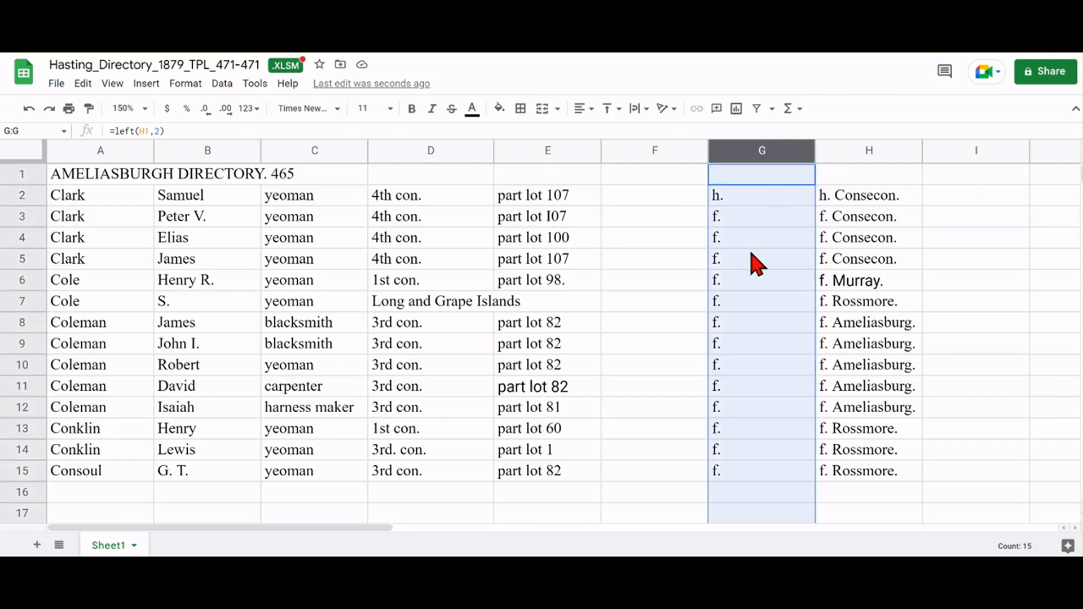
key(ctrl+c)
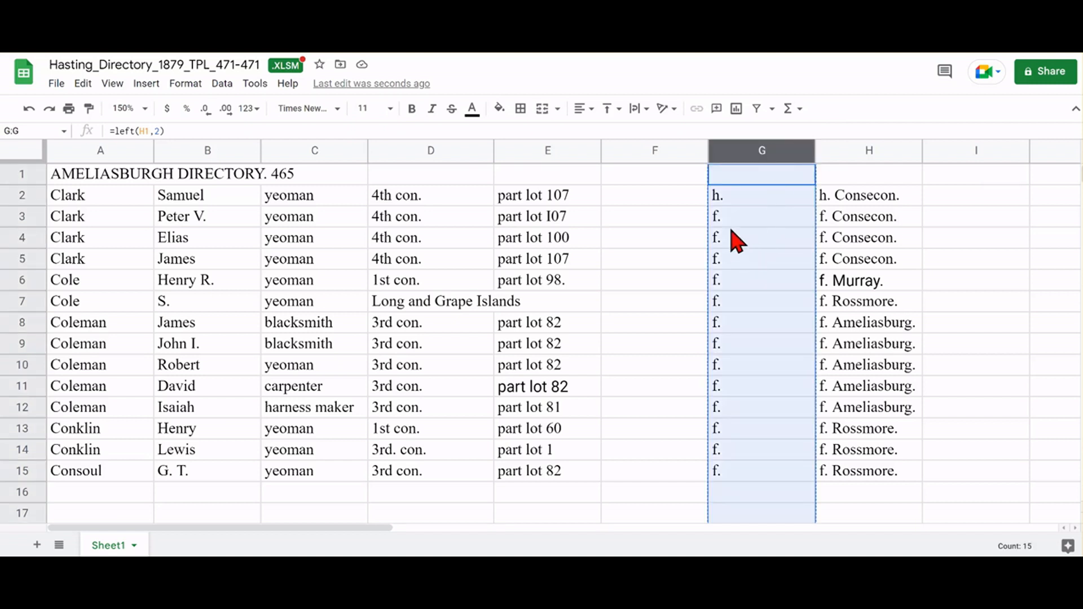
click(651, 183)
right_click(650, 184)
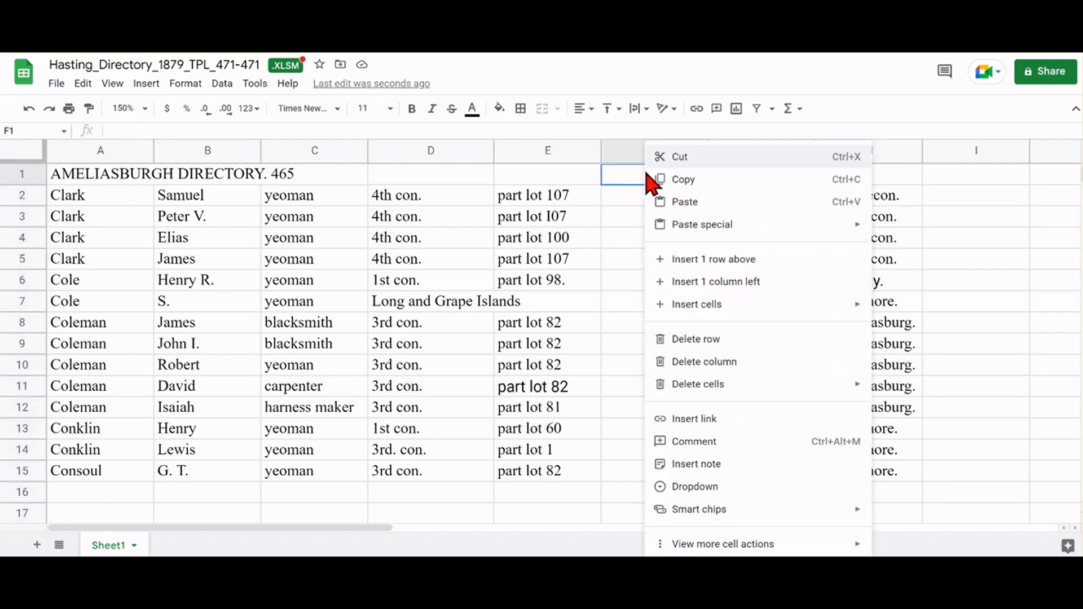
mouse_move(683, 234)
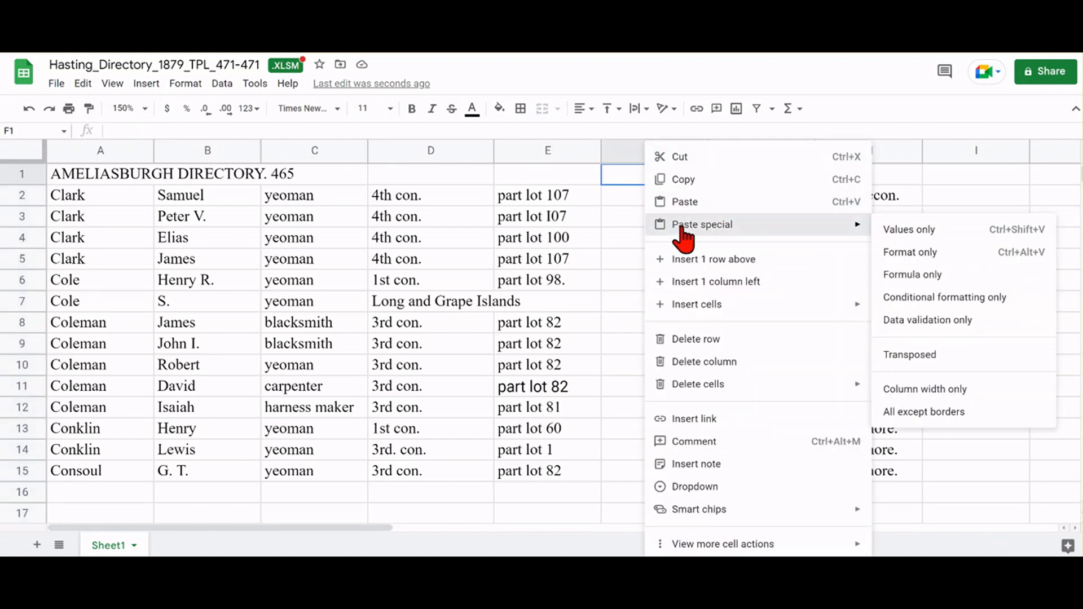
click(888, 236)
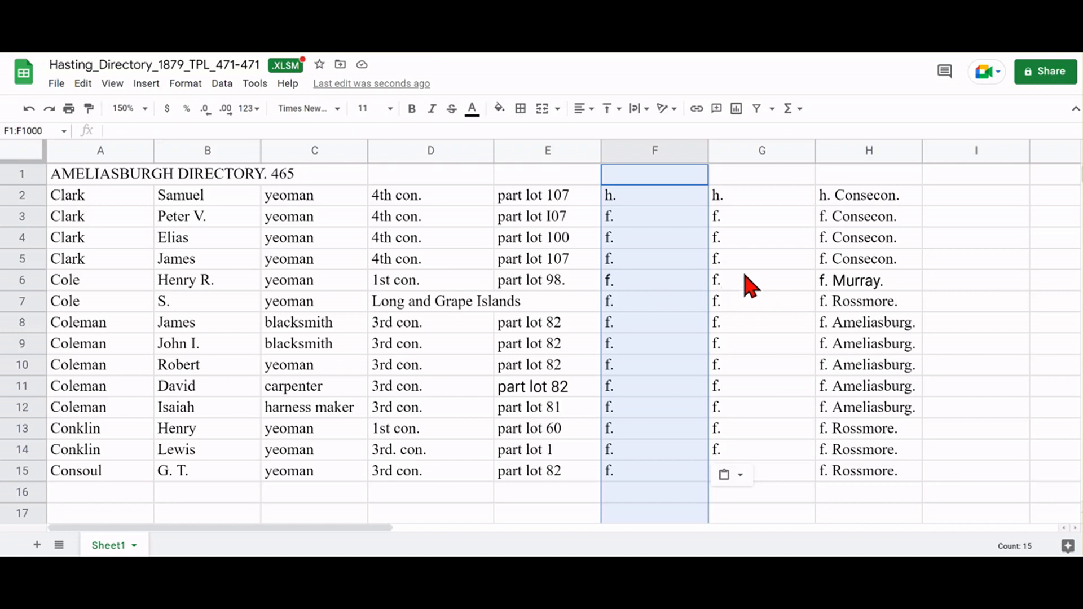
Delete the LEFT formula column G and widen column F.
click(649, 203)
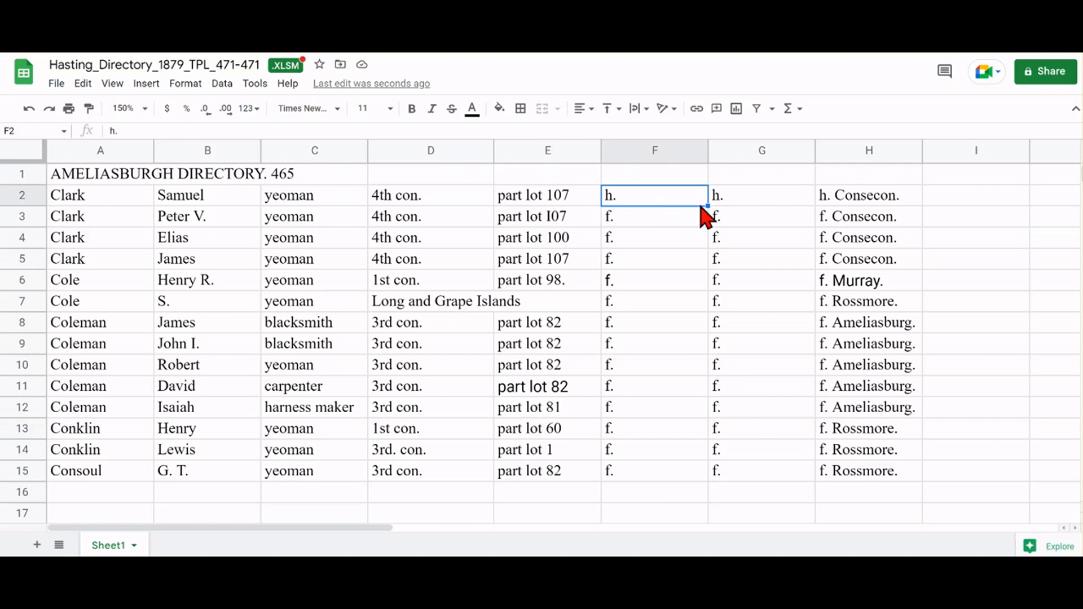
click(743, 205)
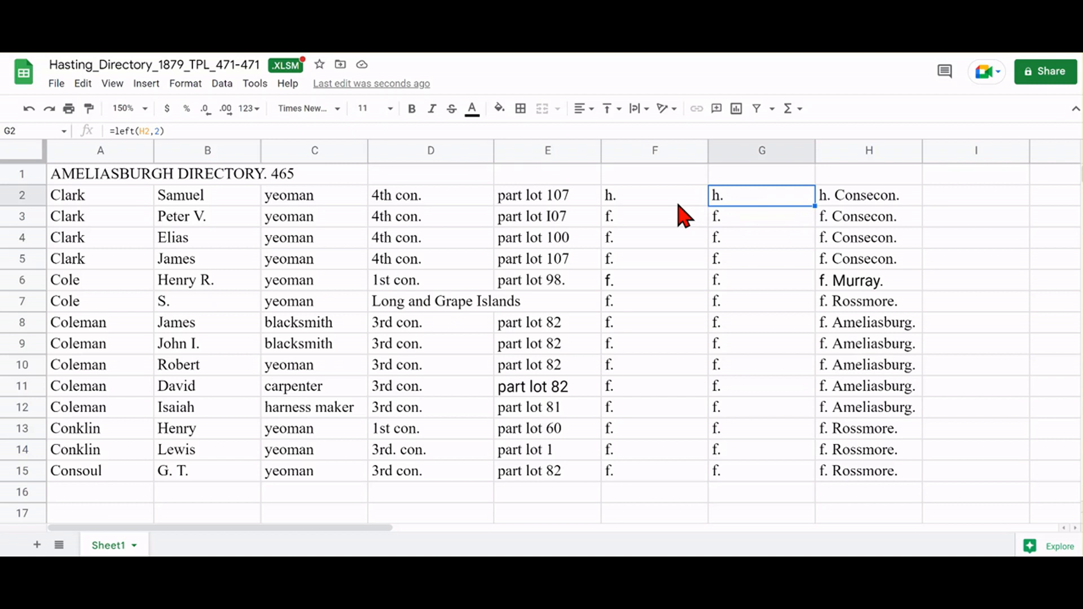
click(736, 150)
right_click(745, 217)
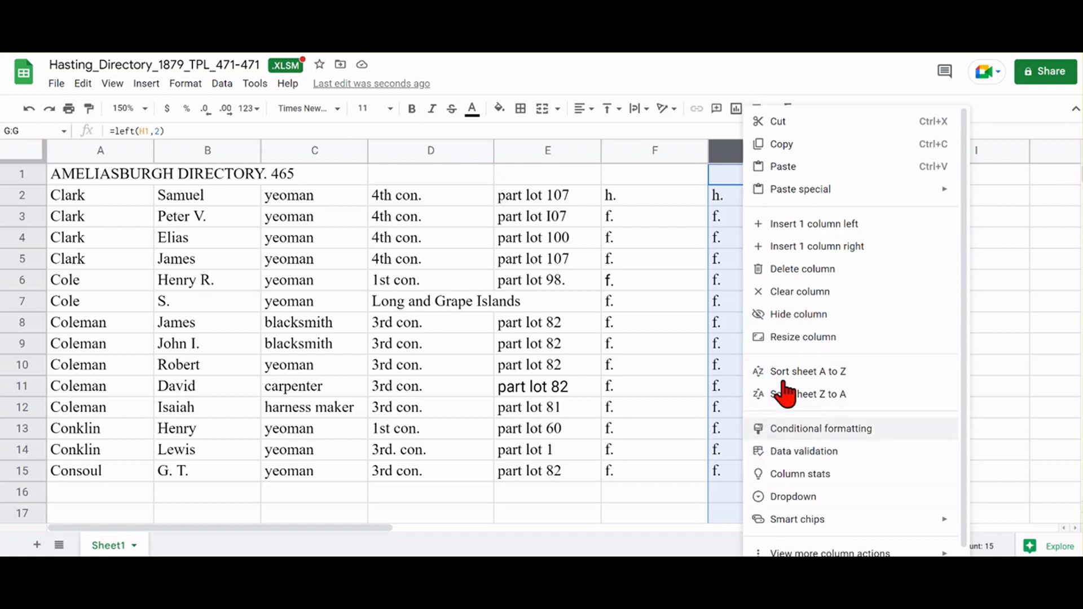
click(795, 273)
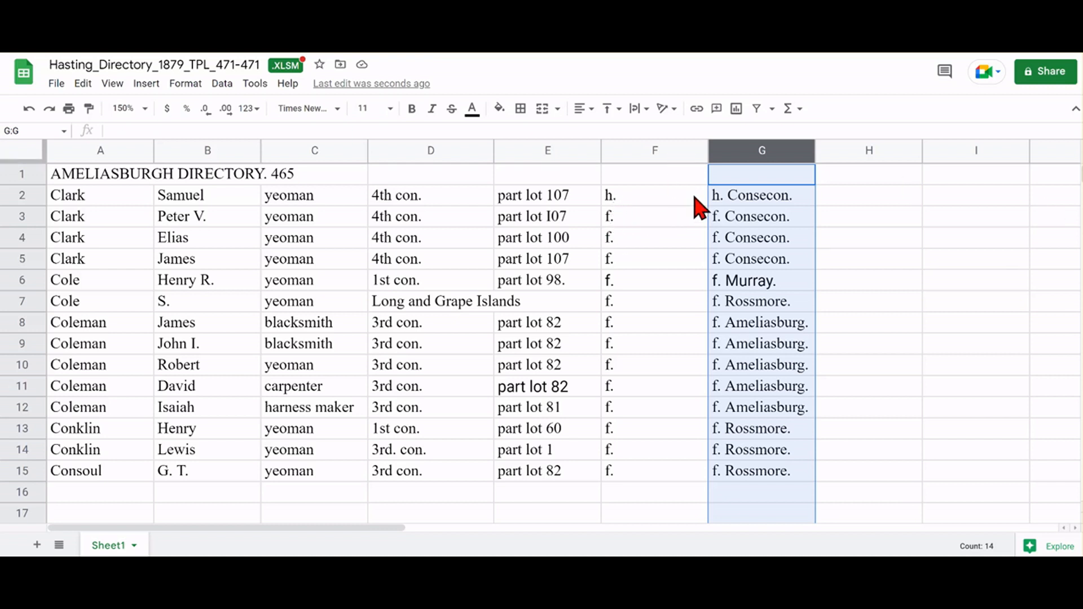
drag(712, 151, 760, 150)
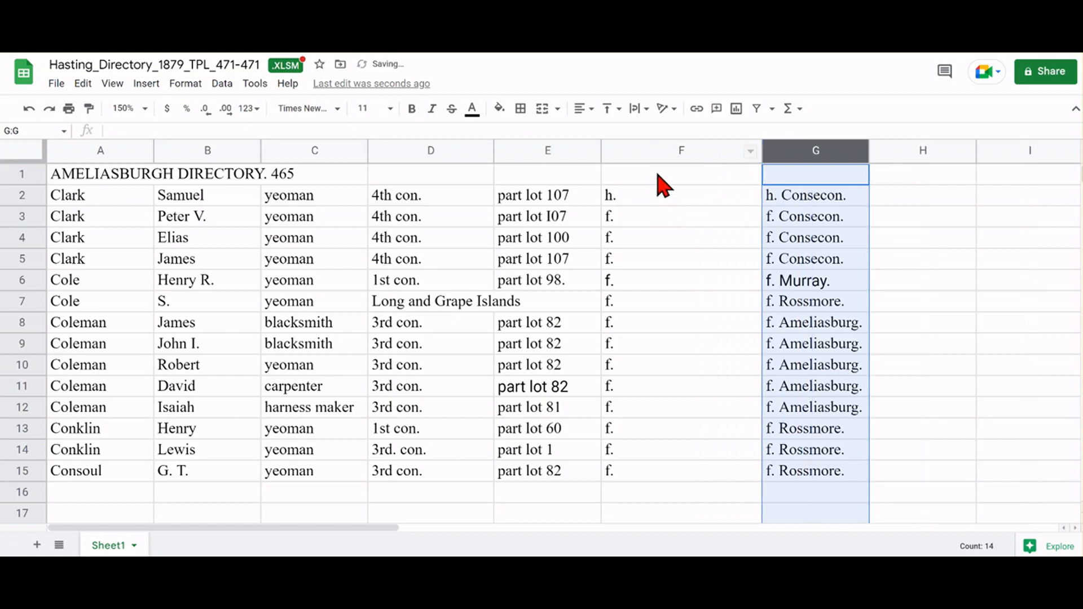
Replace every case-matched "h." in column F with "household on" using Find and replace.
click(661, 151)
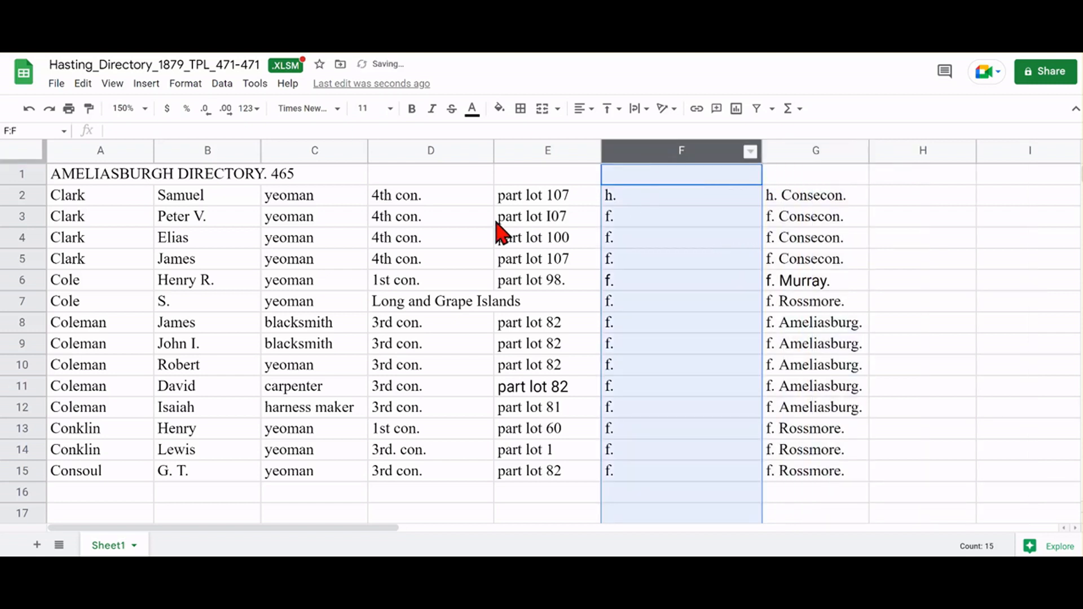
click(82, 83)
click(121, 324)
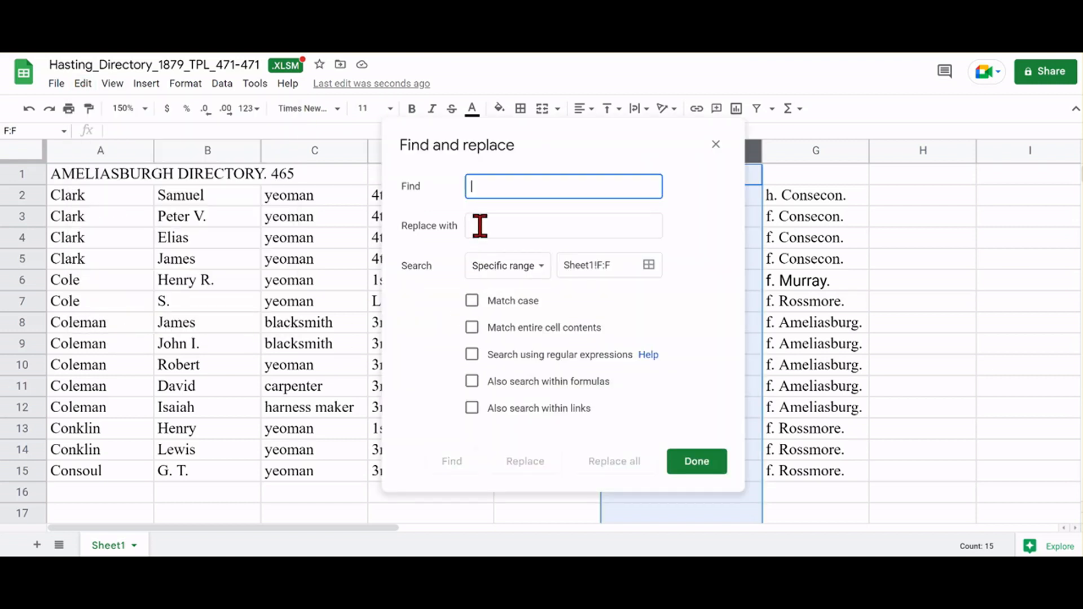
text(h.)
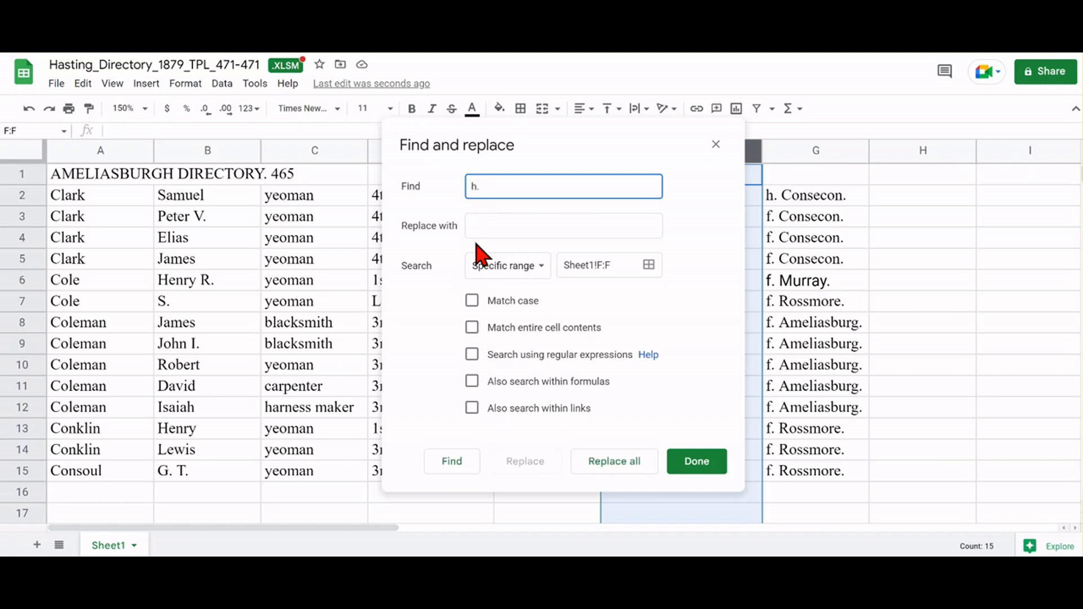
click(475, 232)
click(477, 302)
click(484, 225)
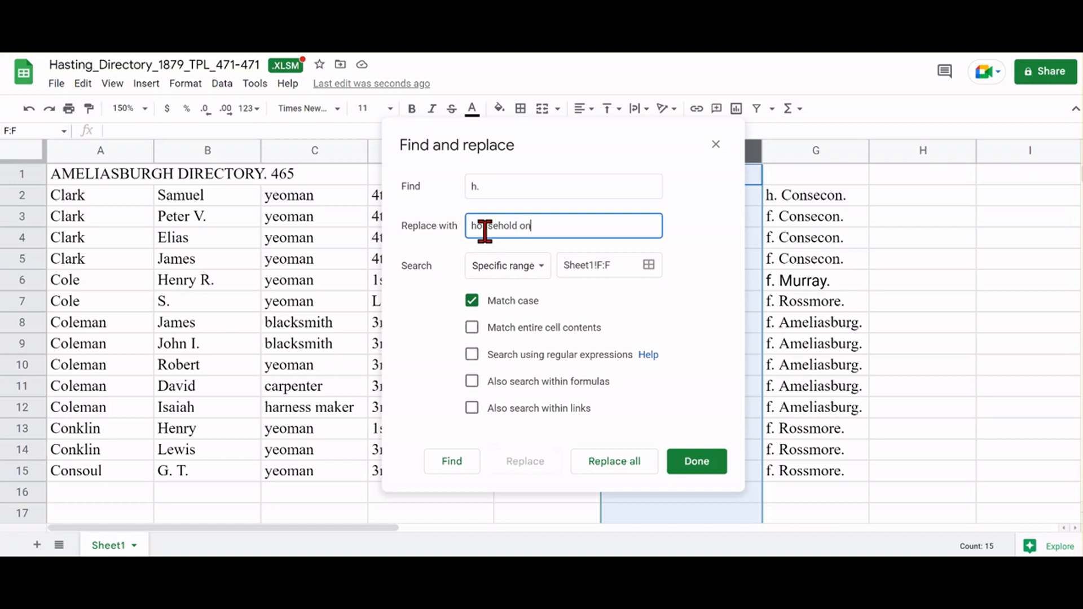
click(636, 465)
click(688, 469)
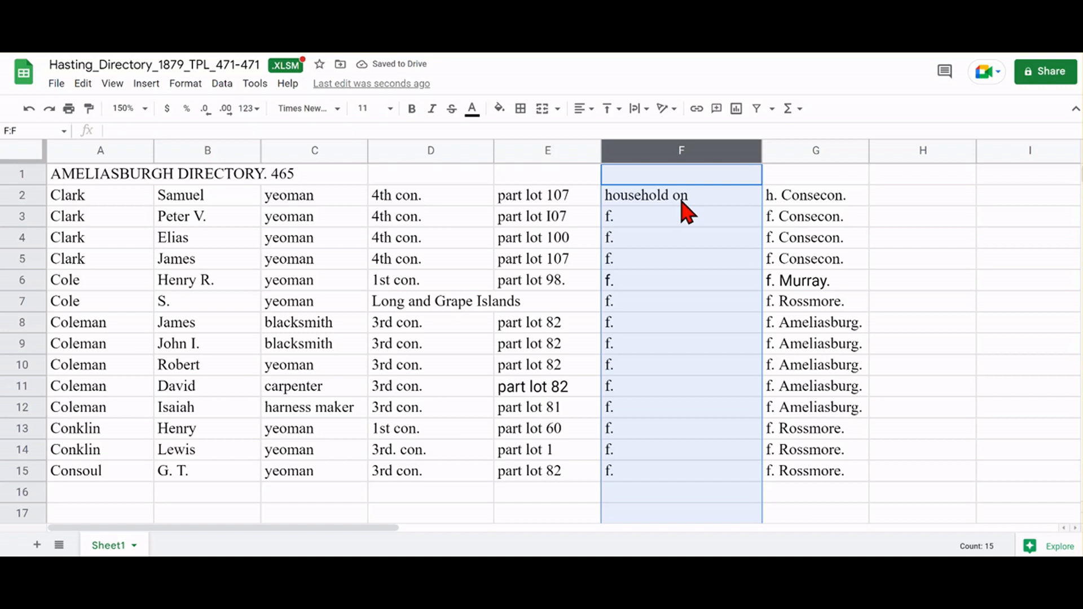
Replace every case-matched "f." in column F with "freehold on" using Find and replace.
click(83, 85)
click(116, 327)
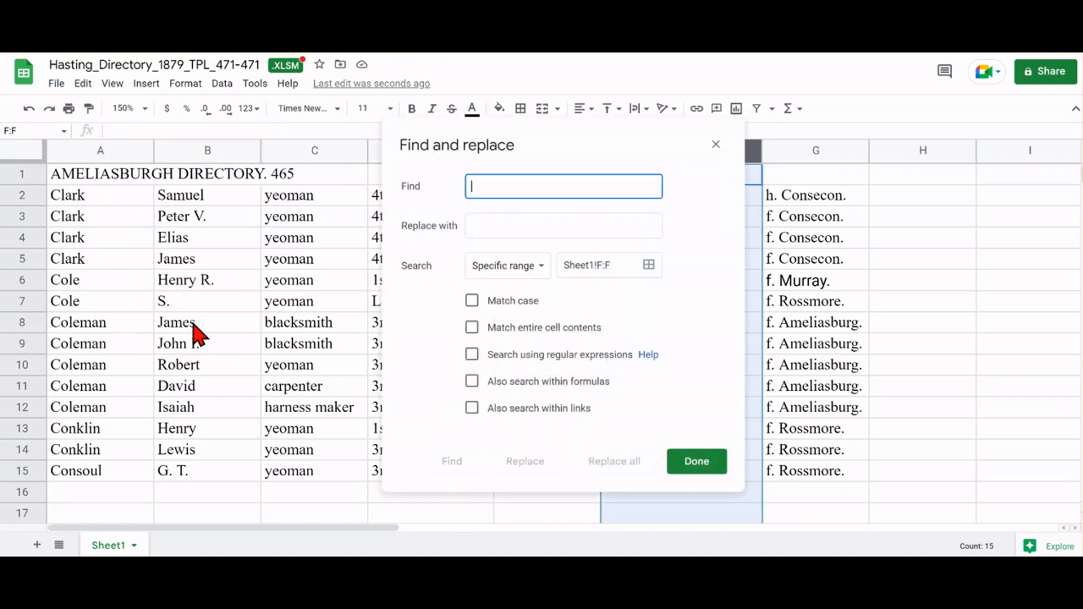
text(f.)
click(485, 222)
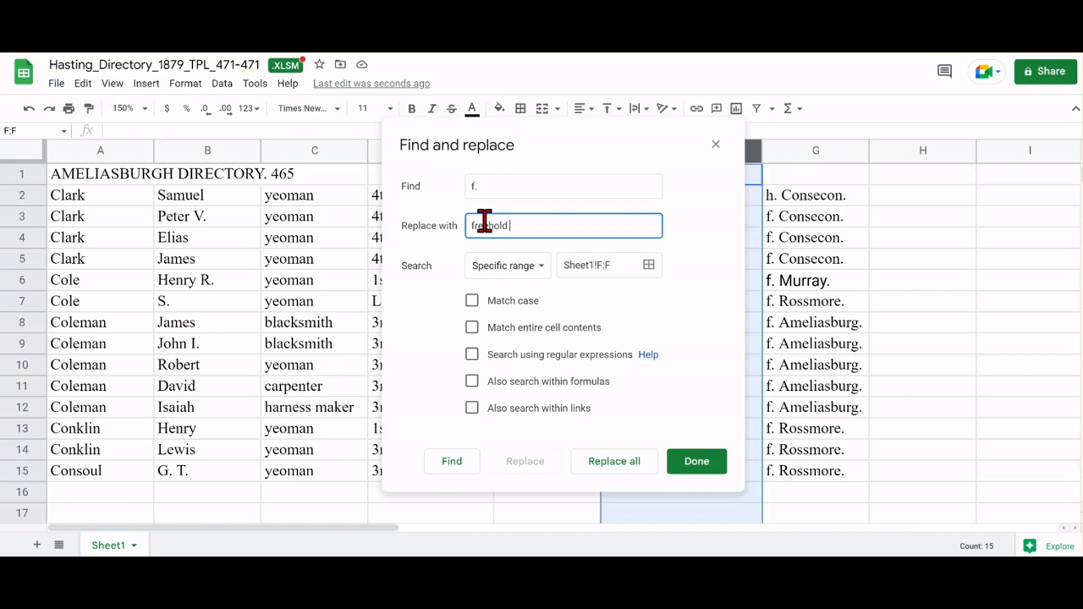
click(474, 302)
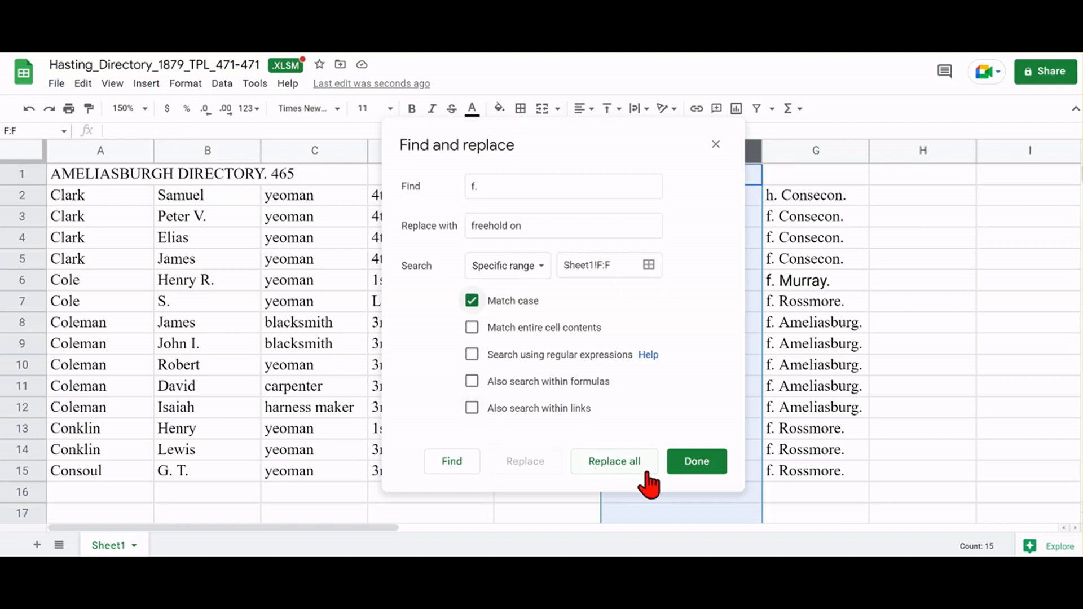
click(612, 464)
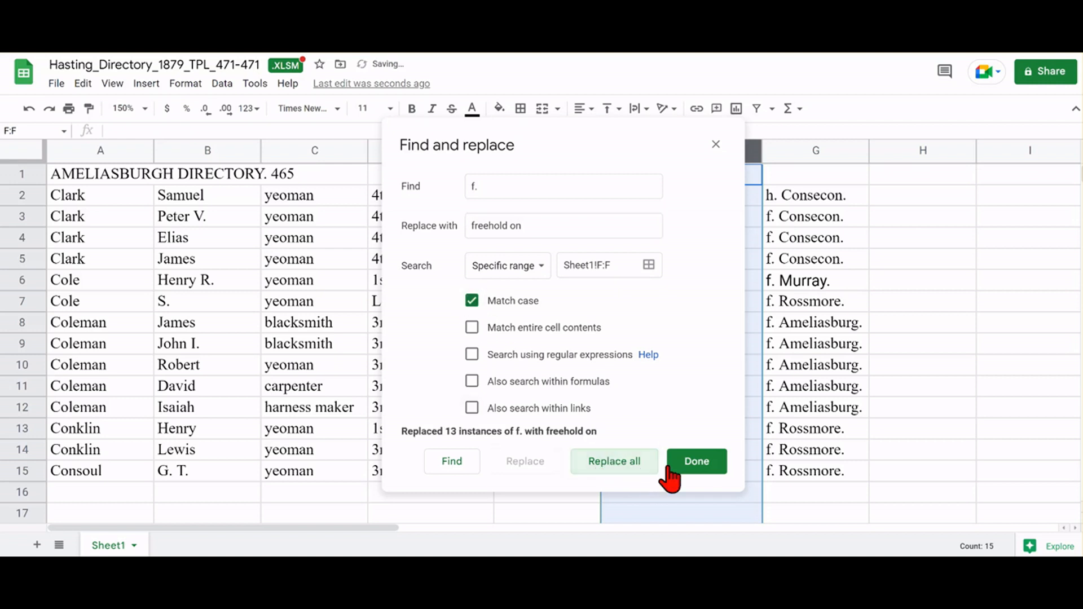
click(684, 469)
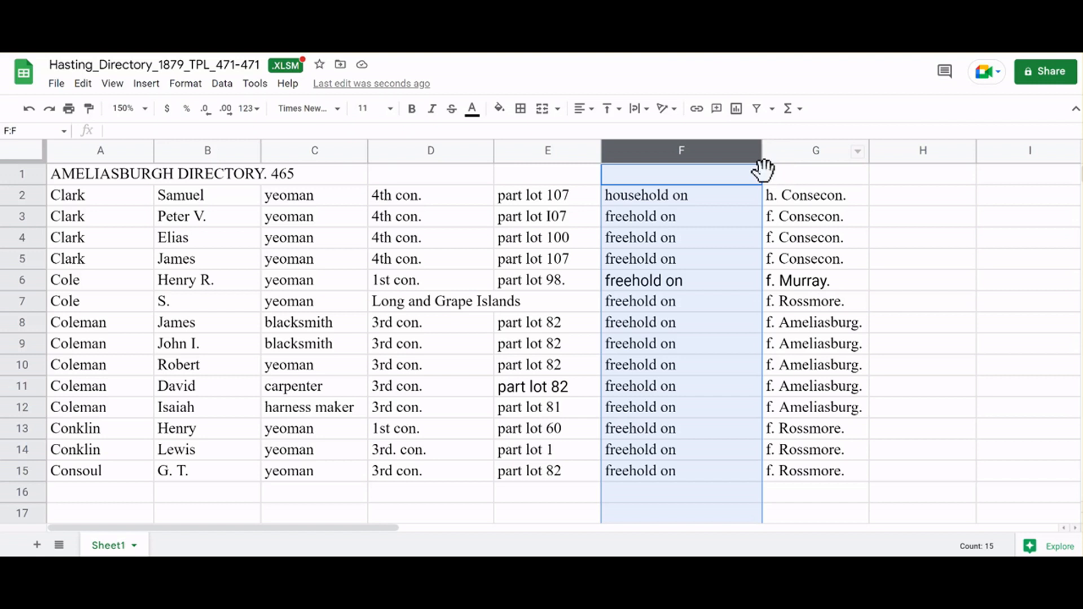
click(715, 197)
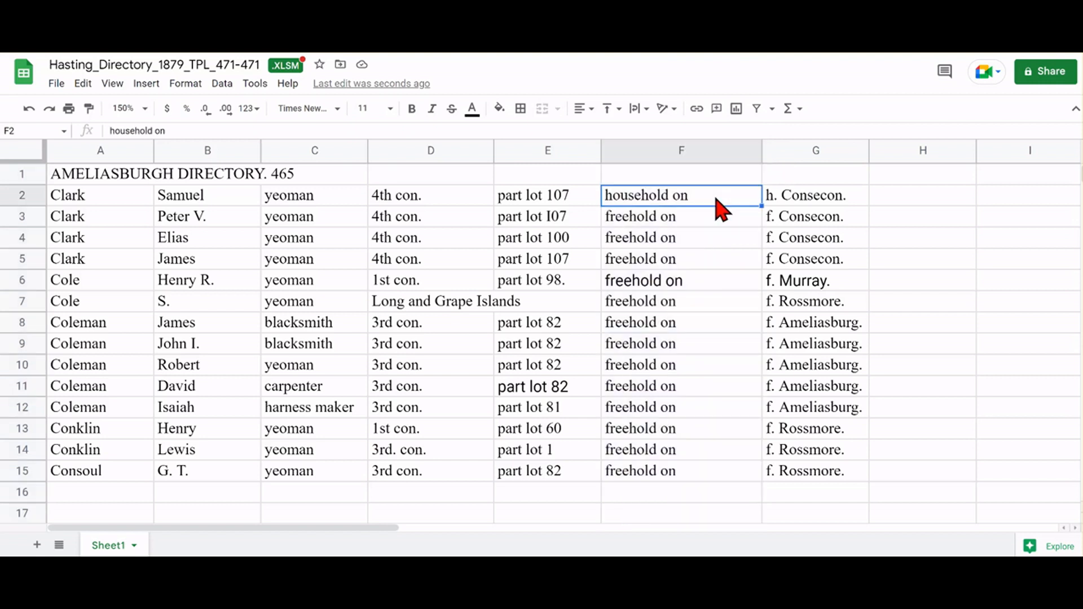
Remove every case-matched "h." from column G by replacing it with nothing.
click(805, 158)
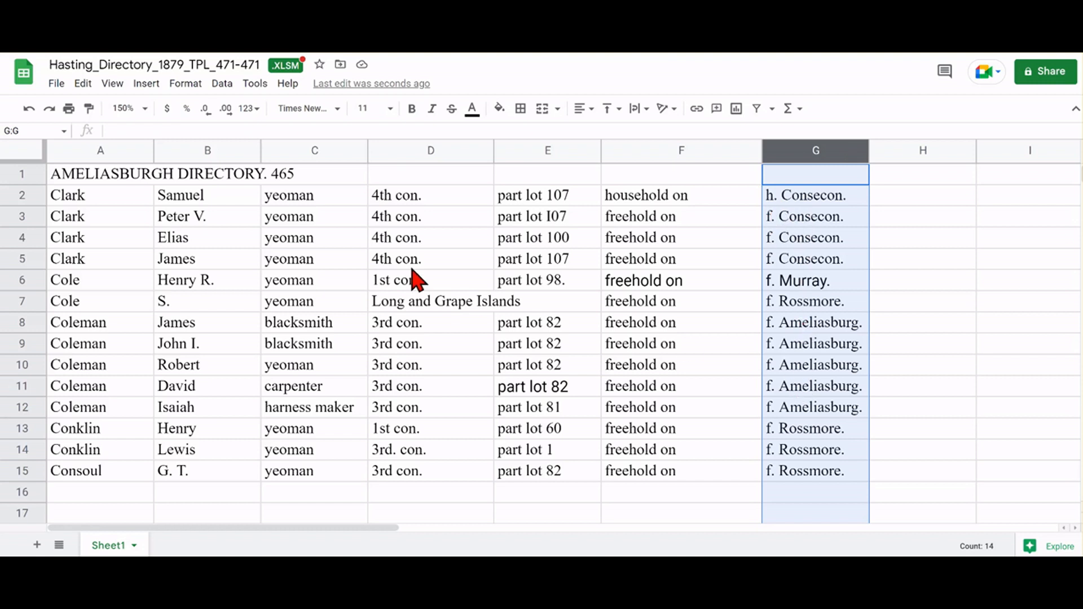
click(83, 84)
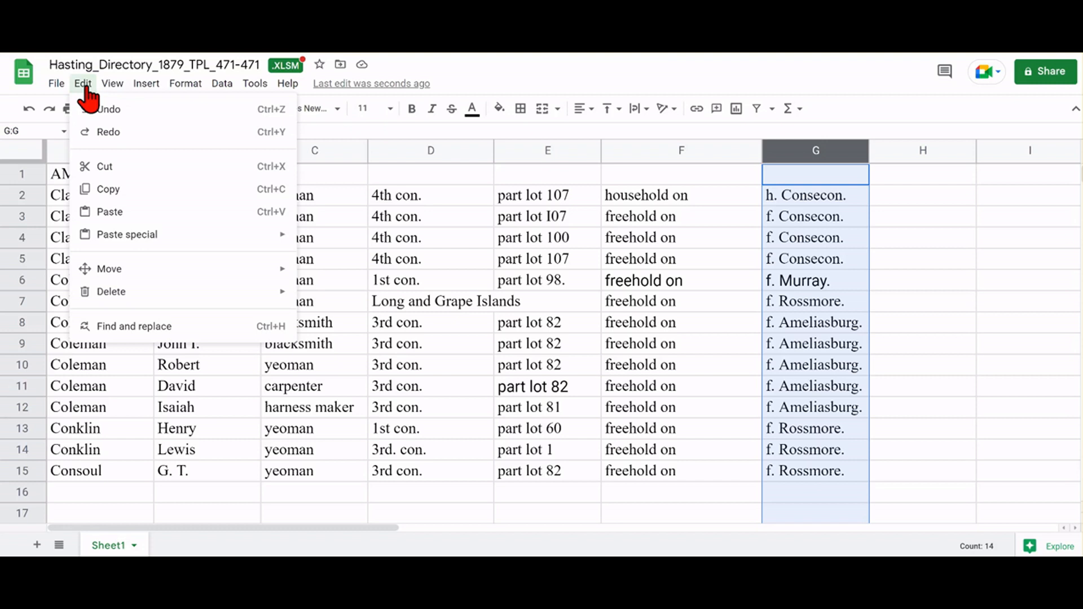
click(113, 326)
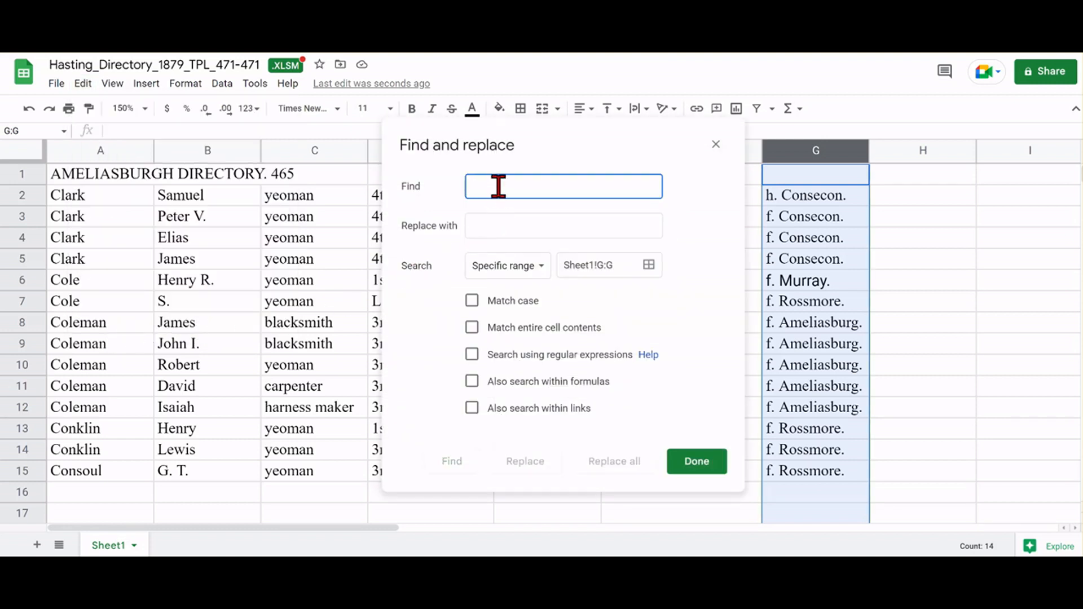
text(h.)
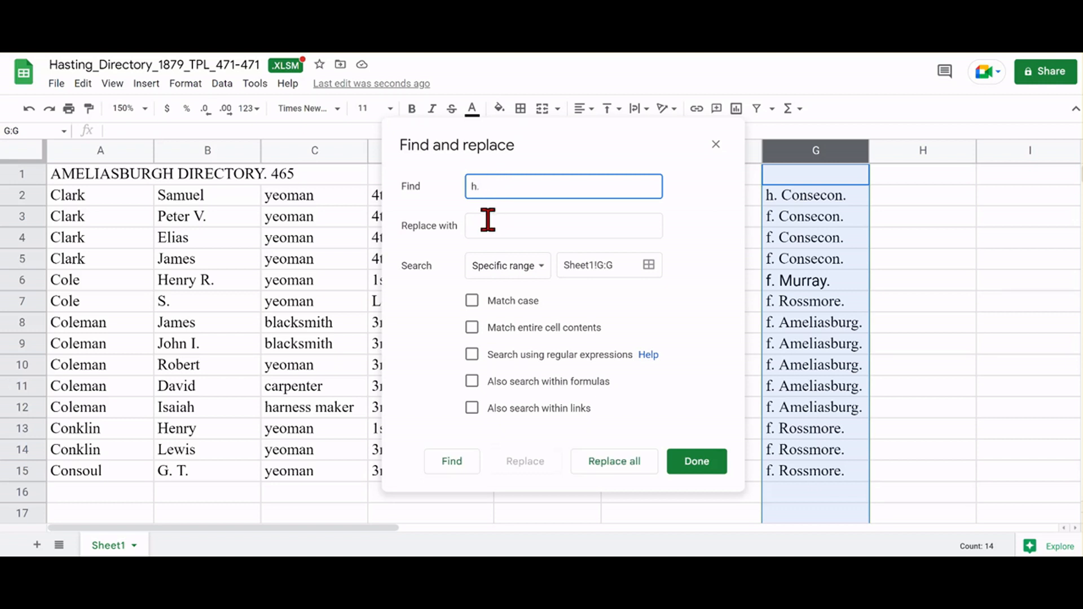
click(472, 303)
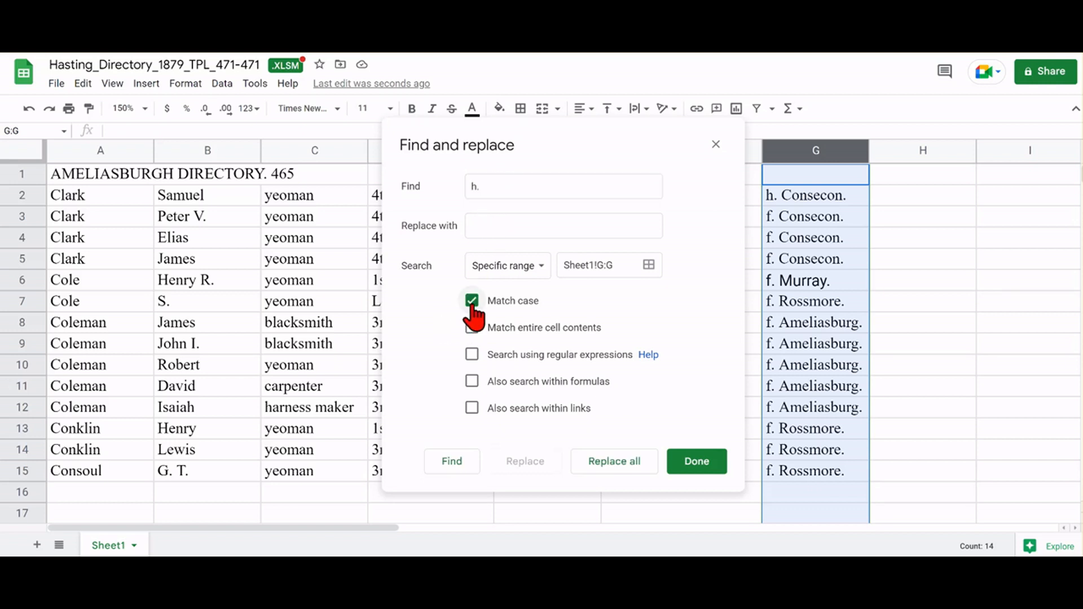
click(550, 227)
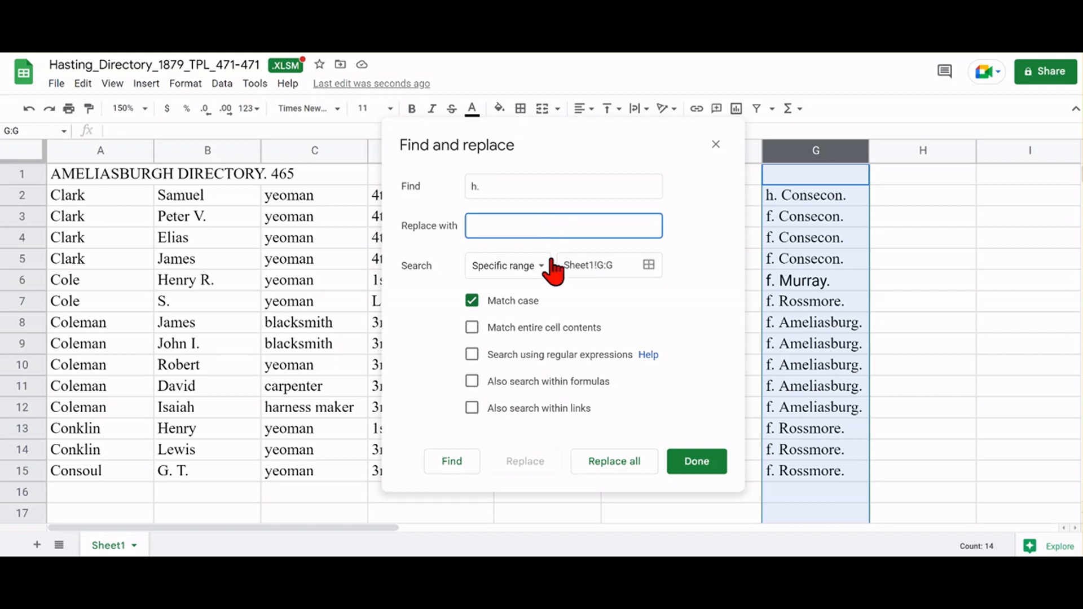
click(612, 460)
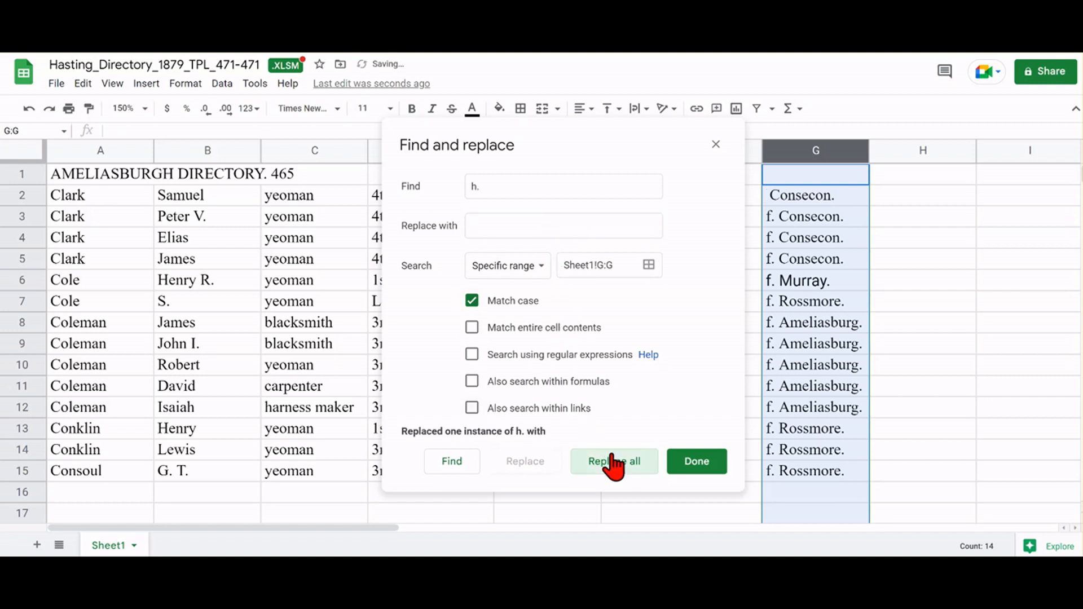
click(691, 464)
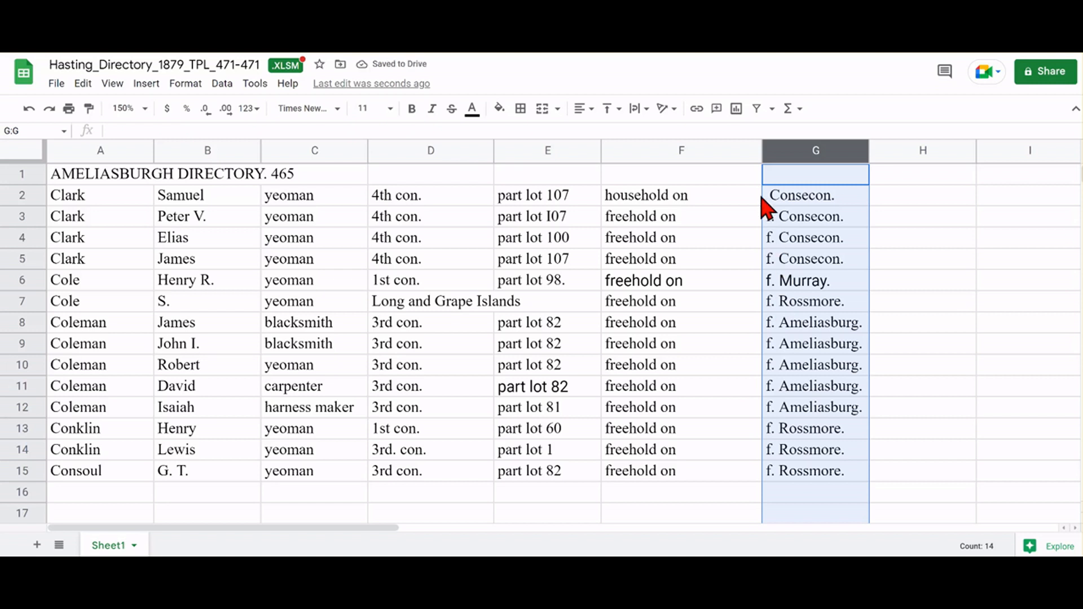
Remove every case-matched "f." from column G by replacing it with nothing.
click(83, 84)
click(135, 327)
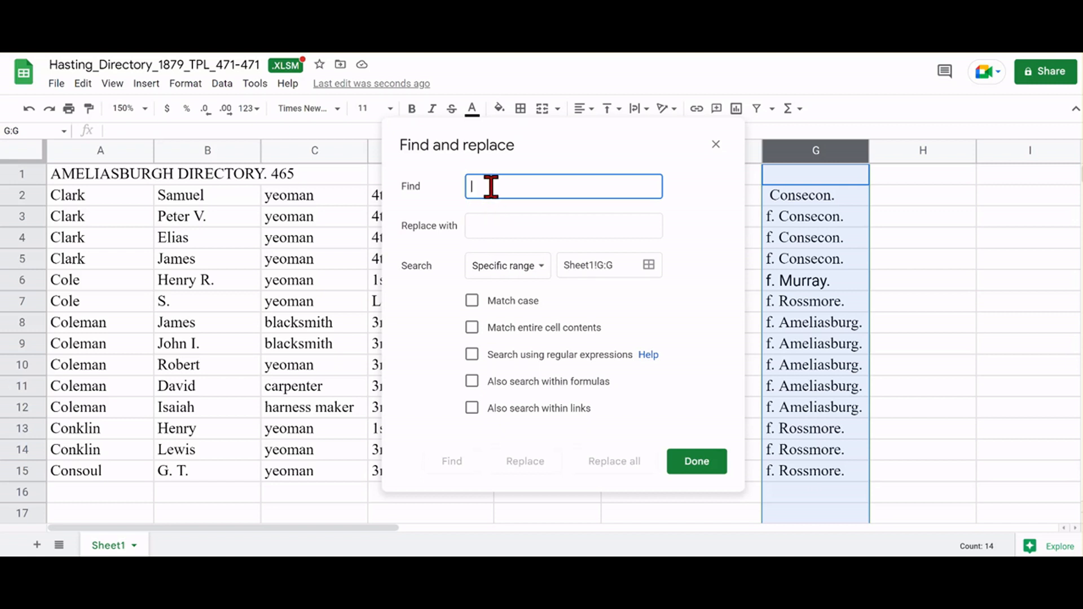
text(f.)
click(472, 304)
click(542, 227)
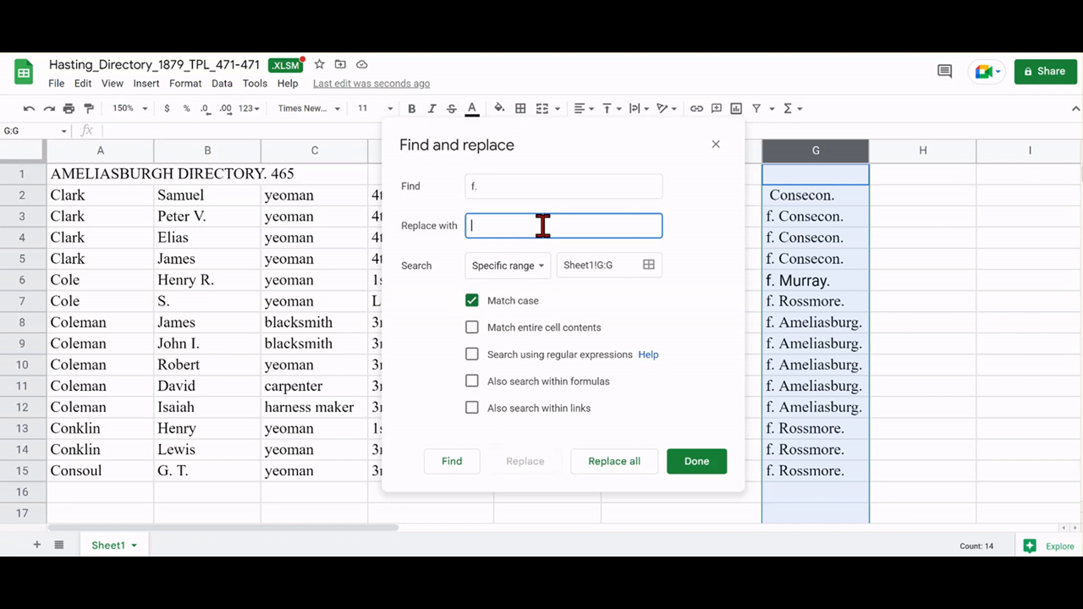
click(614, 463)
click(679, 468)
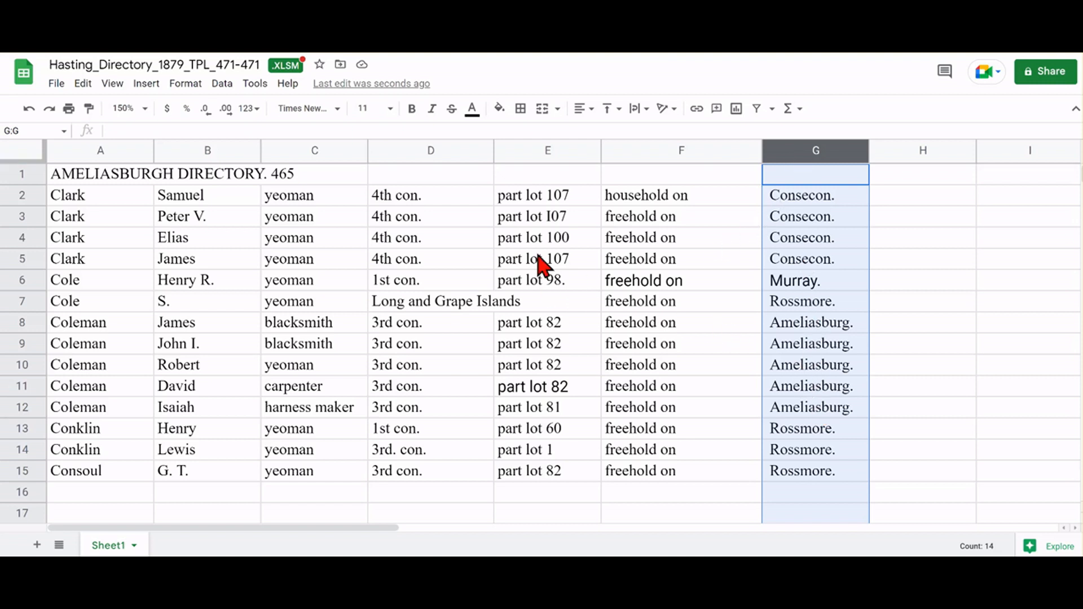
Trim the whitespace from the place names in column G and widen the column.
click(253, 84)
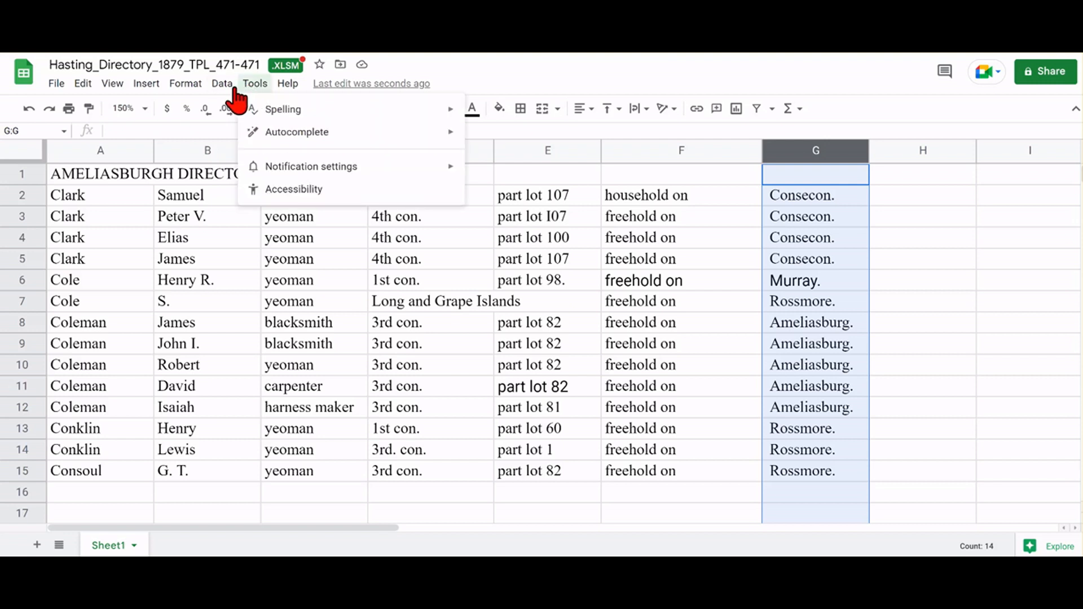
mouse_move(225, 86)
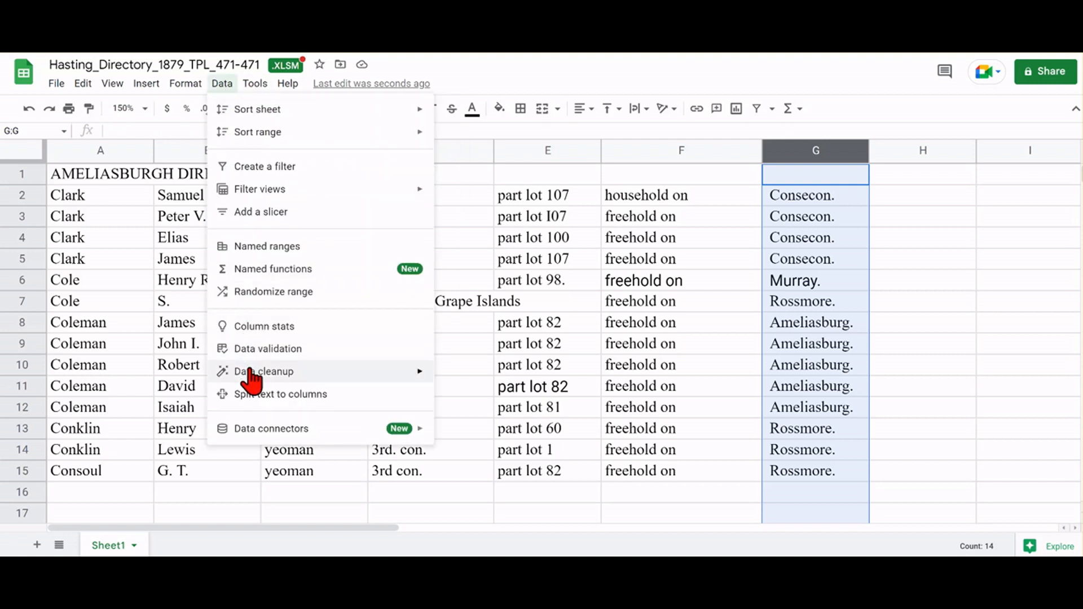
mouse_move(249, 373)
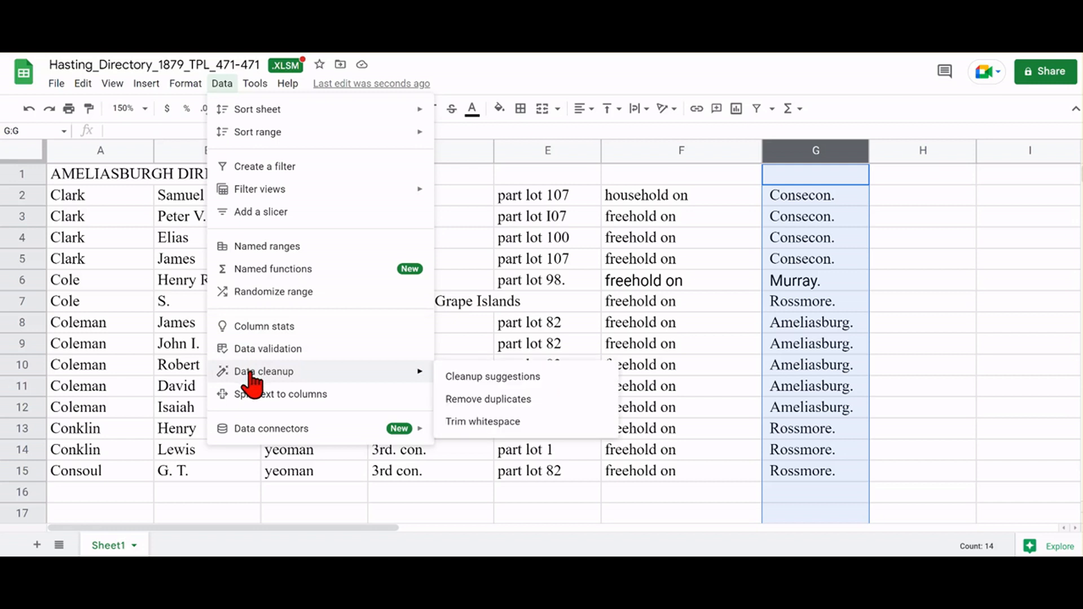
click(475, 424)
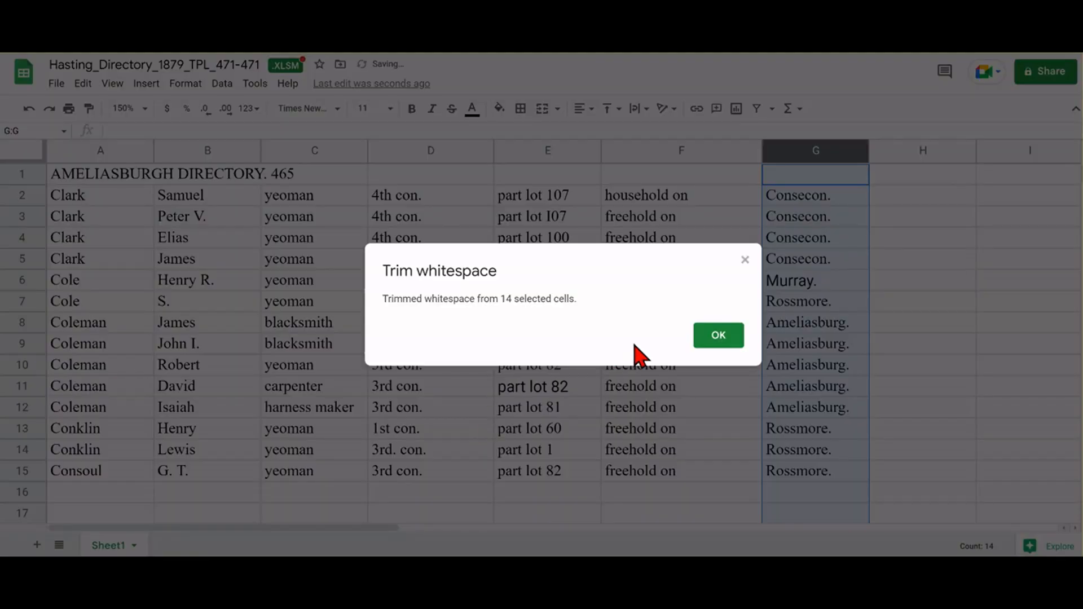
click(716, 336)
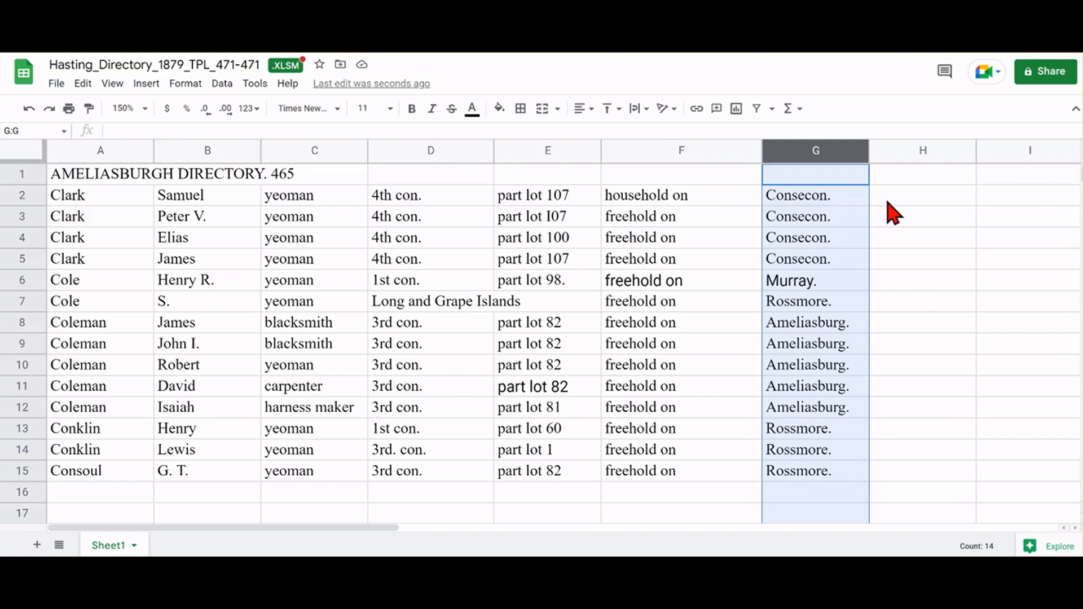
click(894, 178)
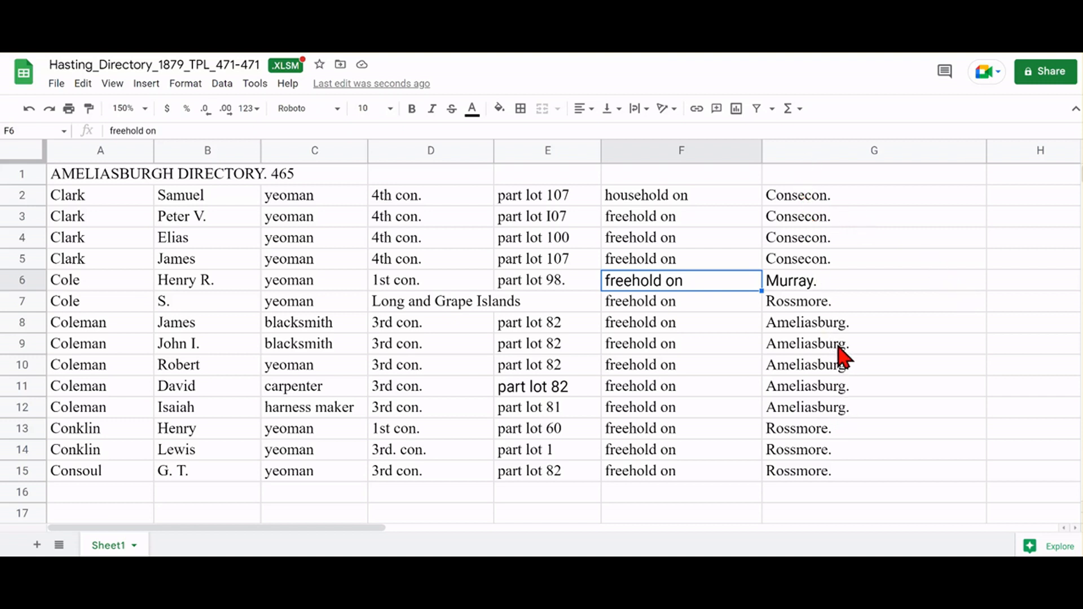
Remove all periods from the place names in column G using Find and replace with Match case on.
click(789, 153)
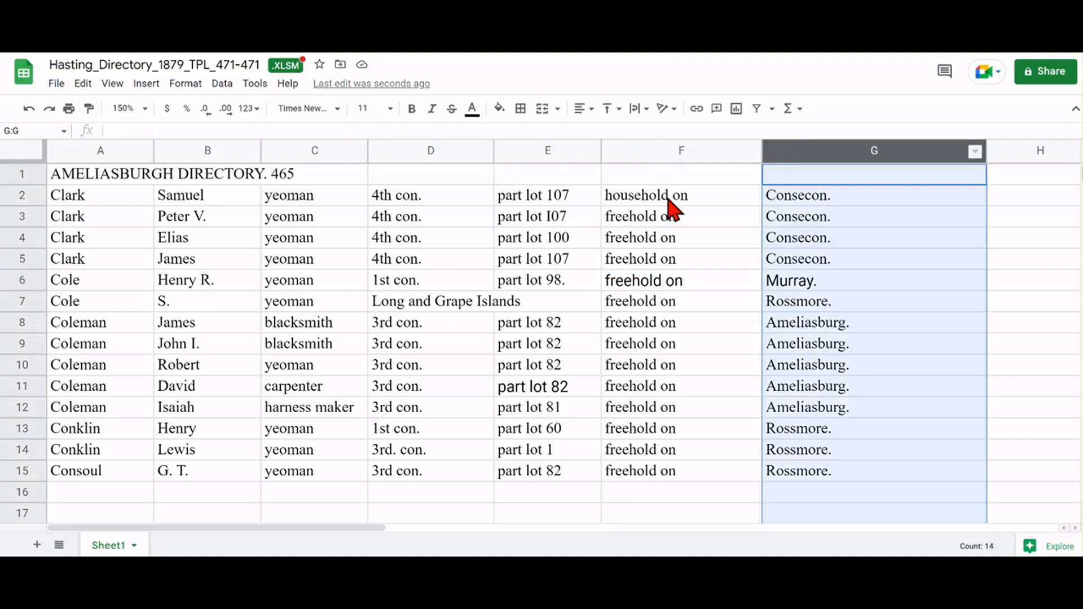
click(83, 84)
click(152, 325)
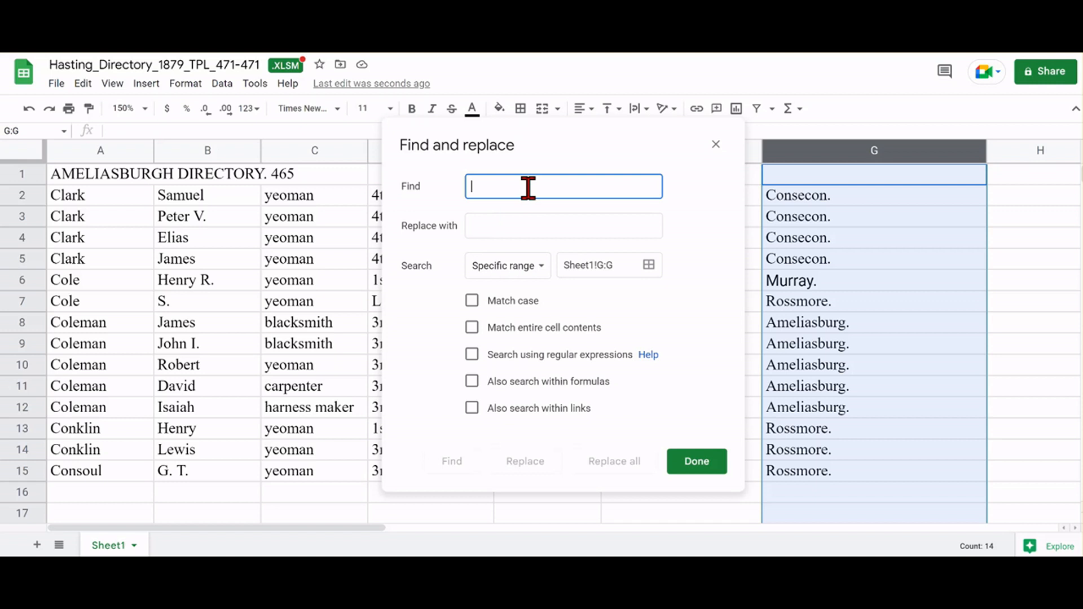
text(.)
click(472, 301)
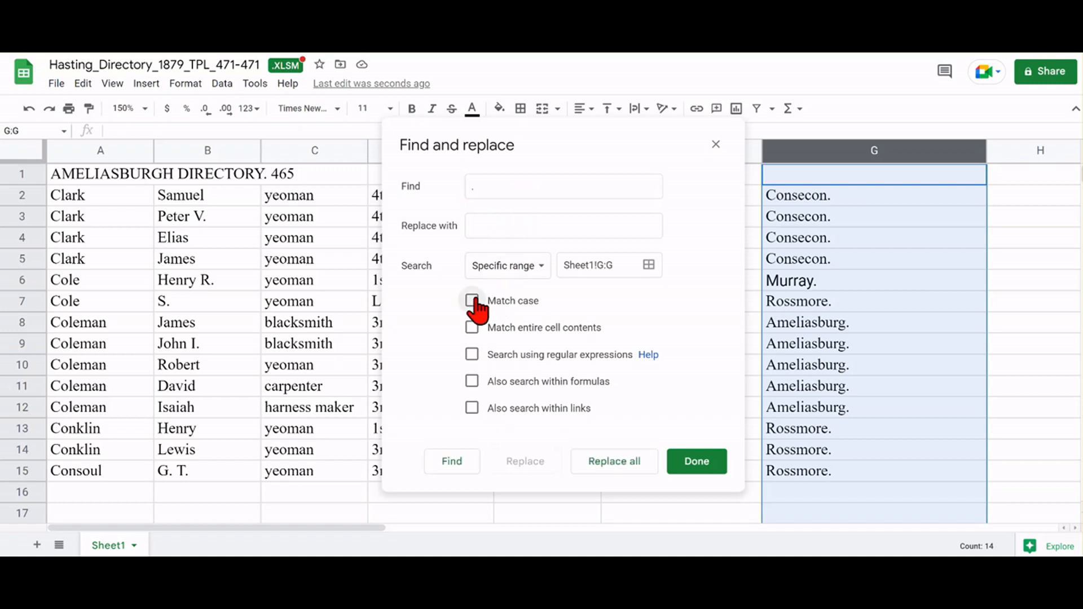
click(486, 227)
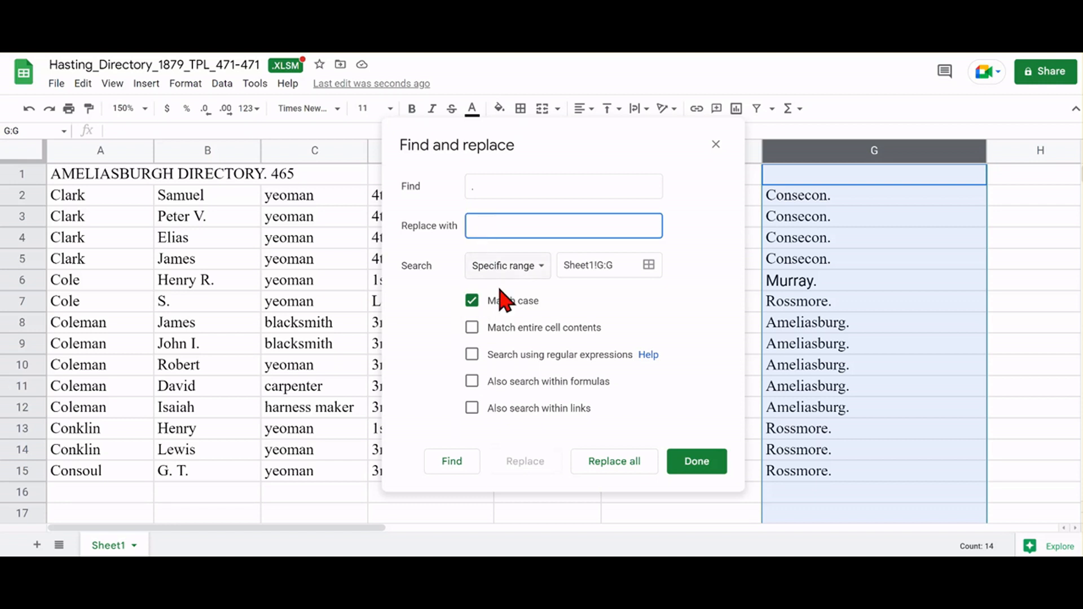
click(619, 462)
click(695, 469)
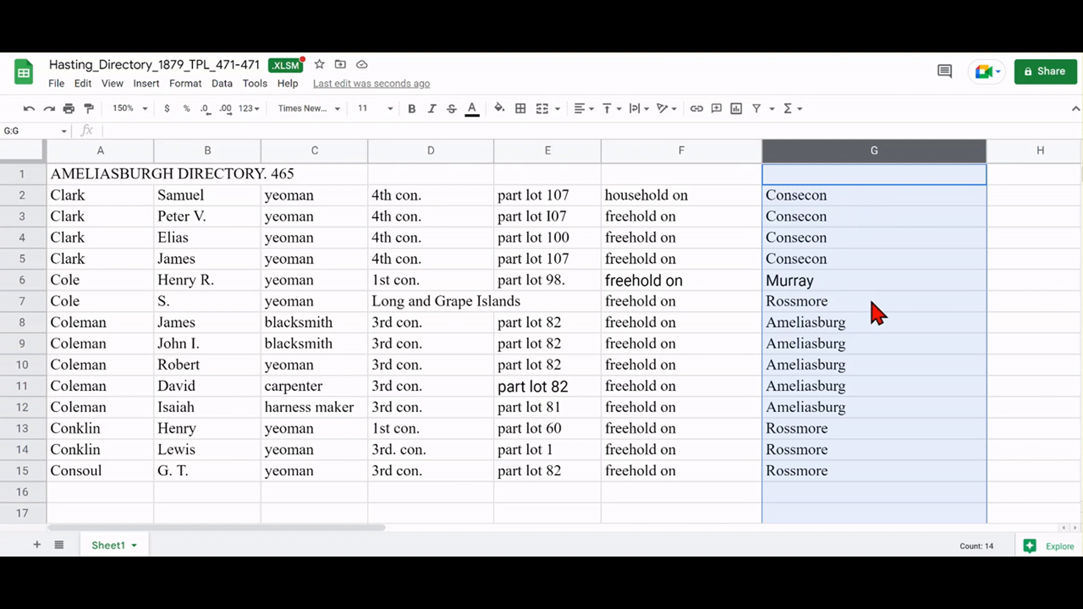
Insert a blank column before the place names and move it ahead of the household/freehold column, into position F.
right_click(820, 151)
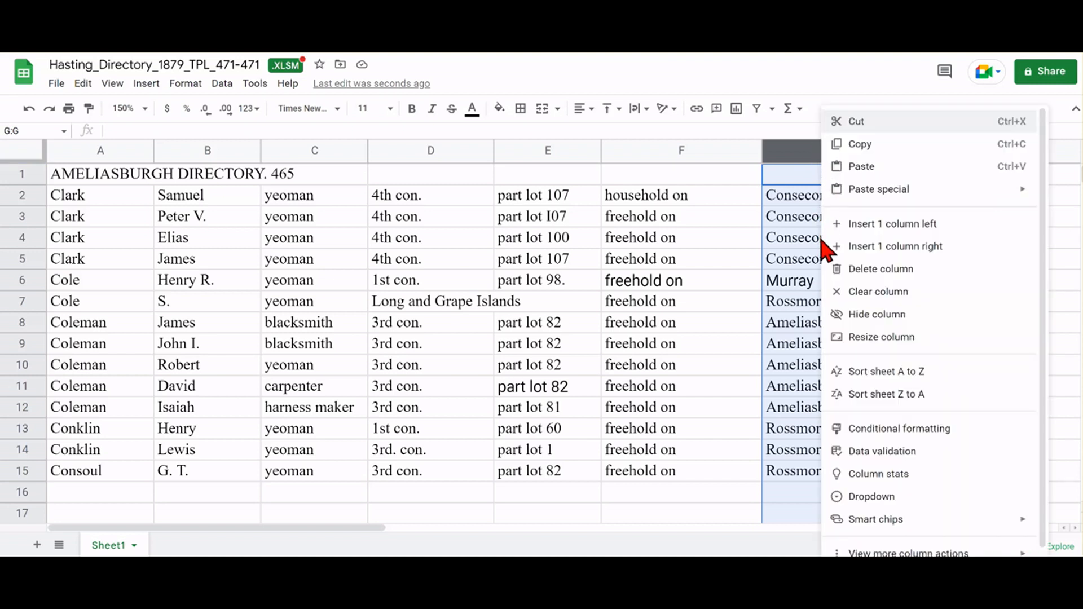
click(854, 229)
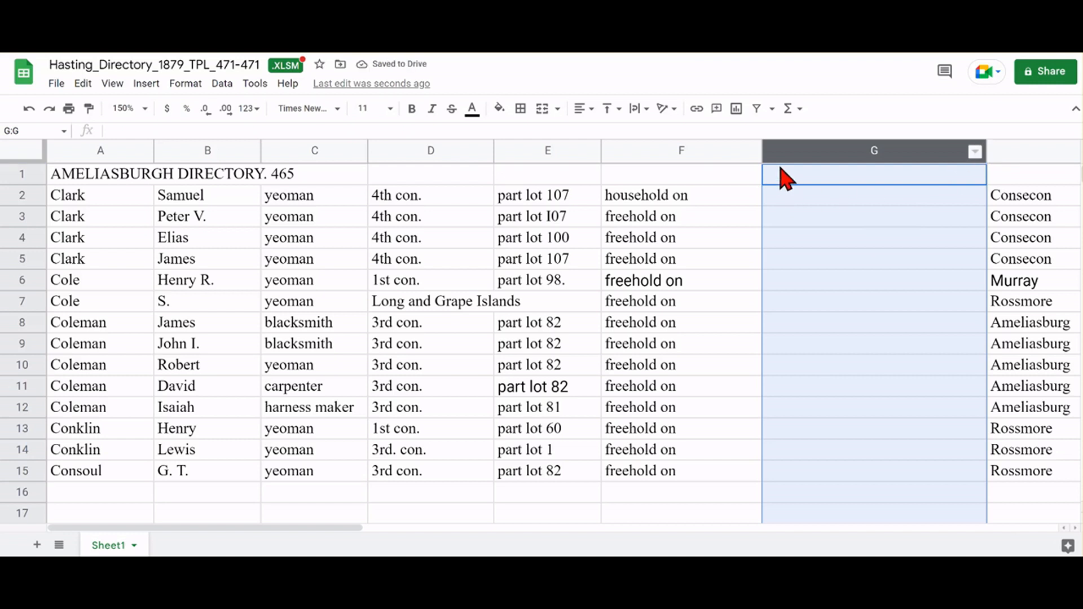
mouse_move(767, 153)
mouse_down()
mouse_move(712, 159)
mouse_move(764, 156)
mouse_up()
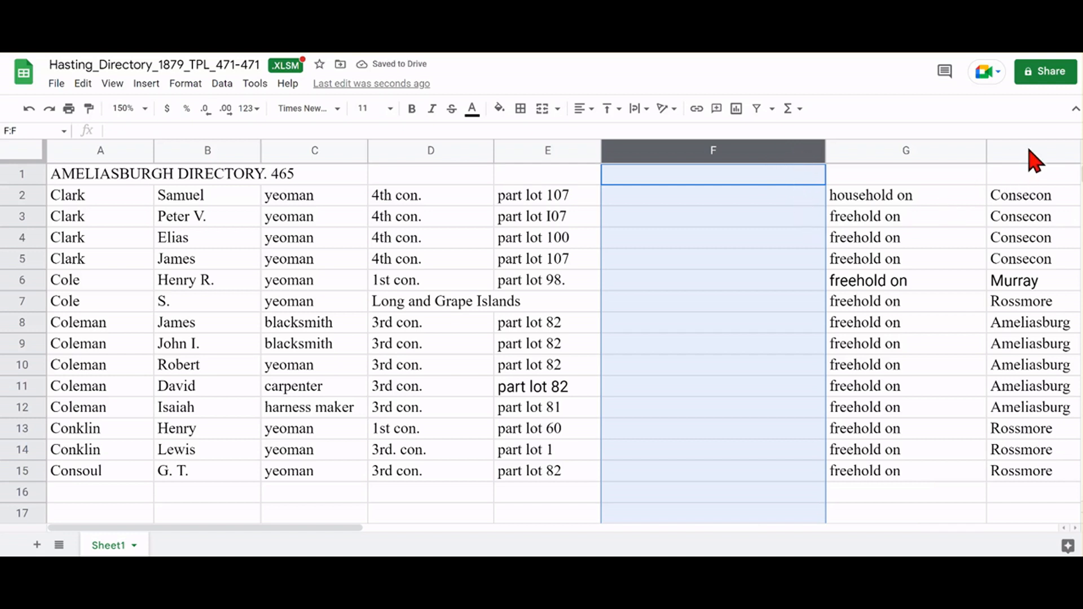
Narrow the household/freehold column G to fit its text, reduce the width of blank column F, and select cell F1.
drag(1029, 153, 953, 148)
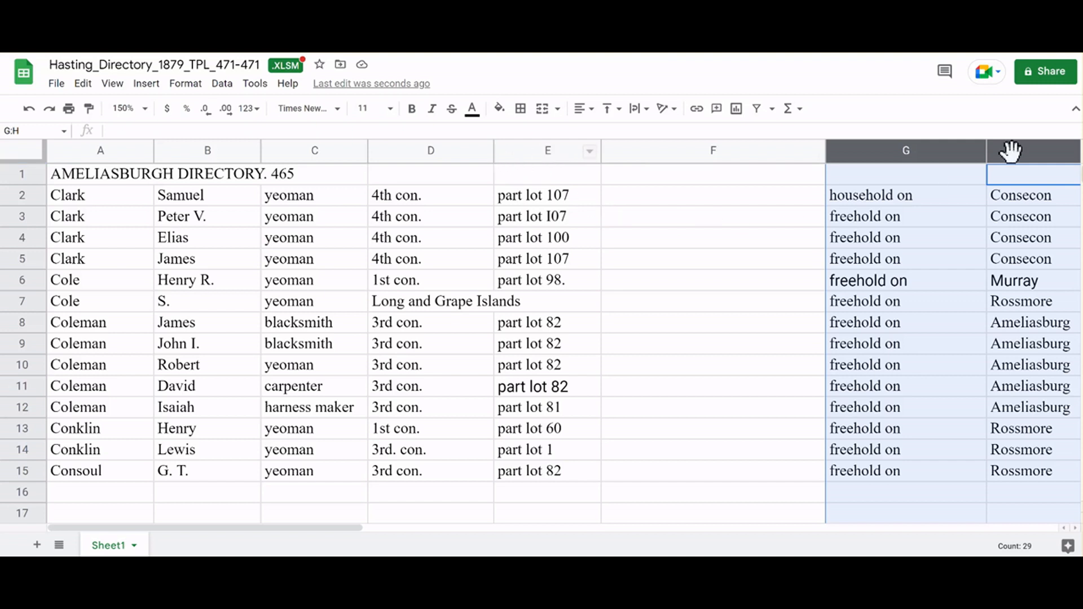
click(979, 172)
drag(985, 150, 919, 152)
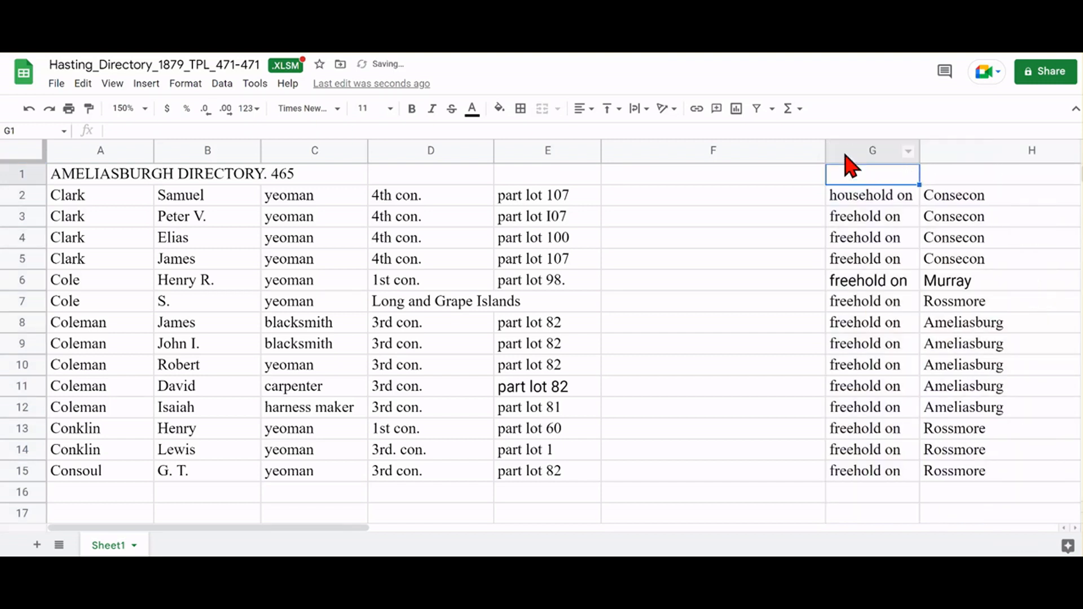
drag(825, 150, 740, 151)
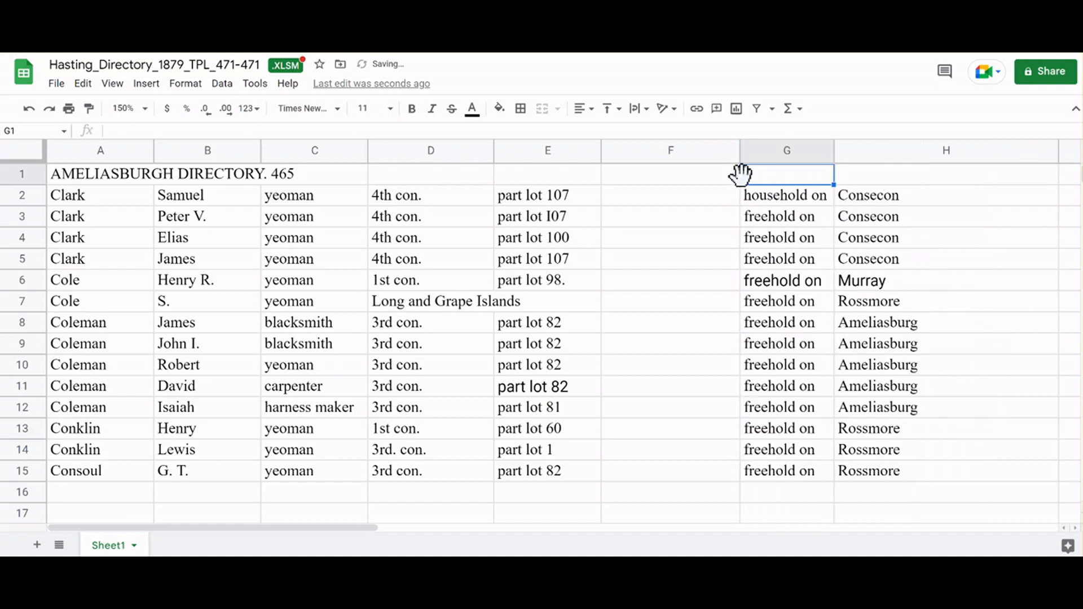
click(650, 179)
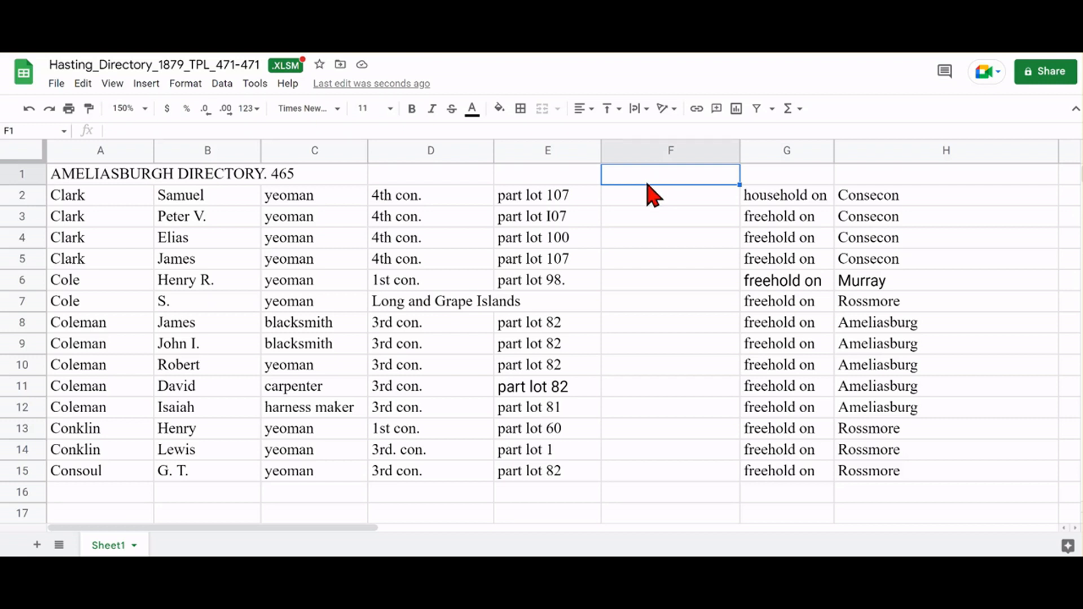
Enter the formula =concatenate(h1," ","Post Office") in cell F1 to append Post Office to the place name.
text(=con)
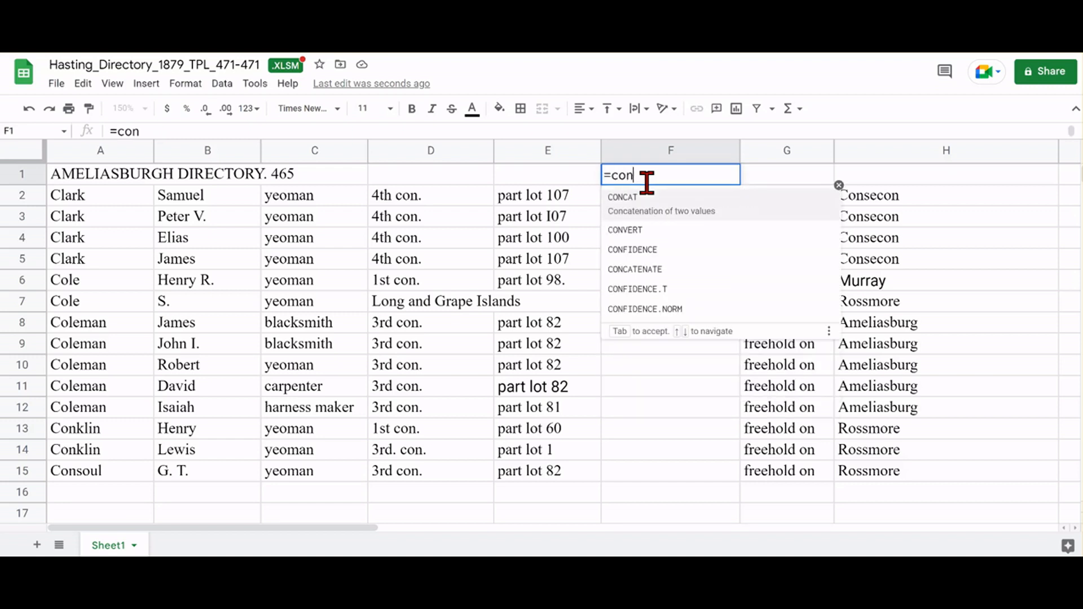
text(catenate()
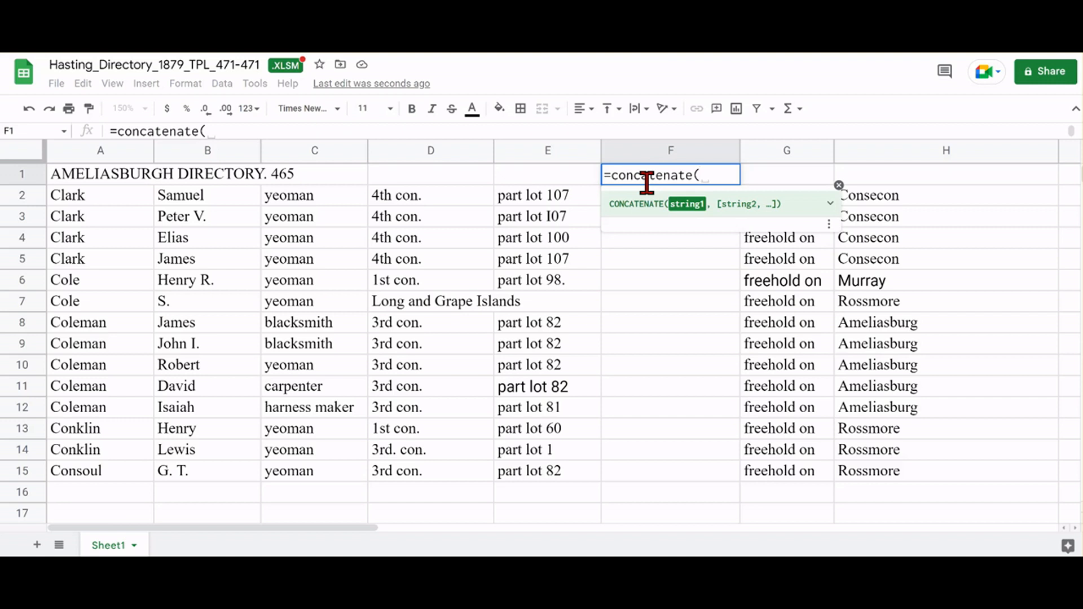
text(h1)
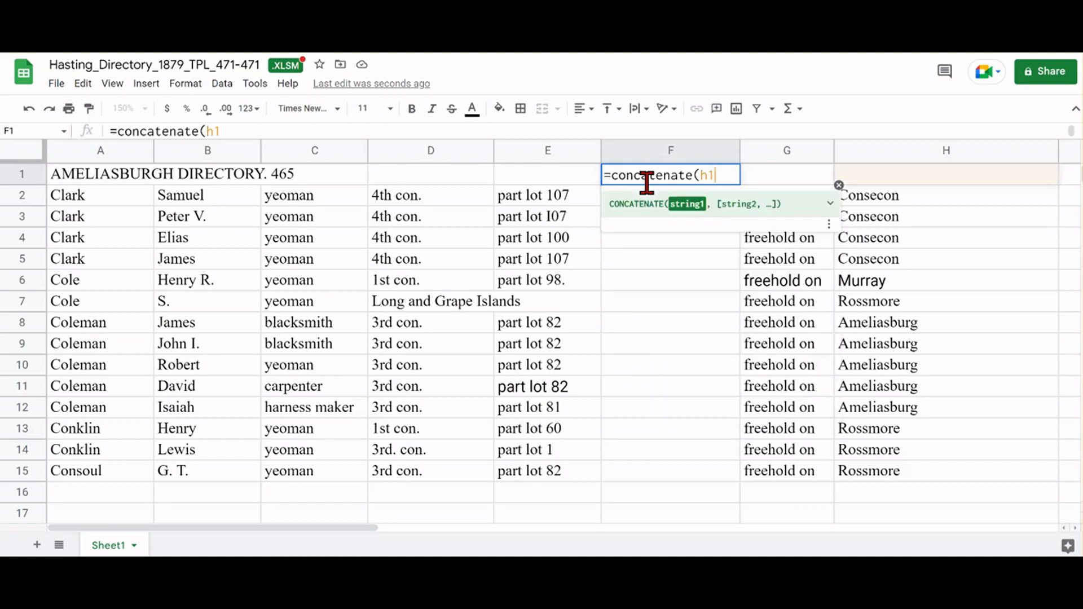
text(,)
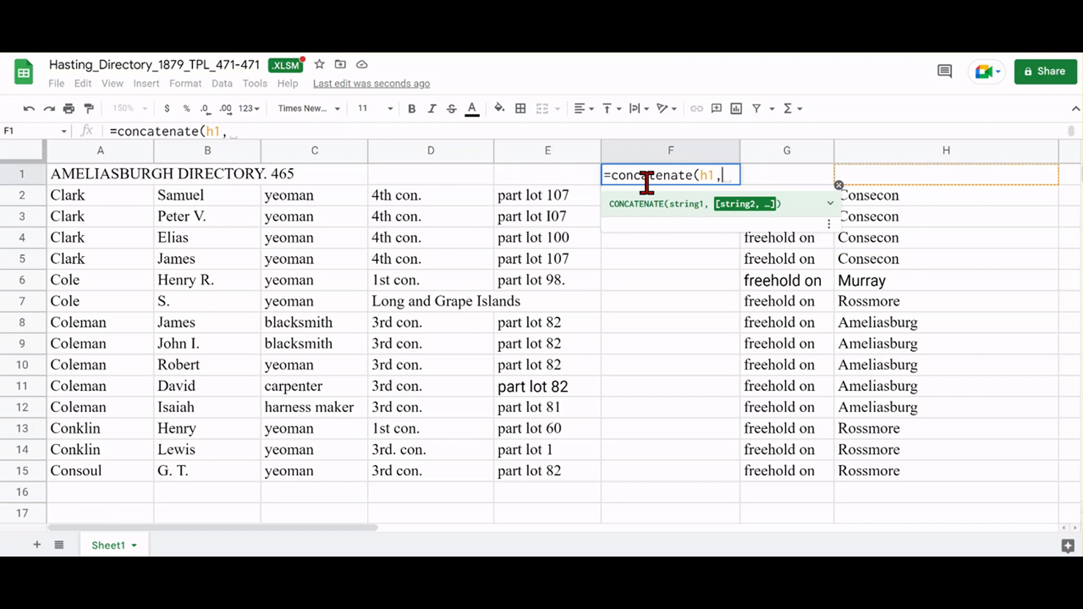
text(")
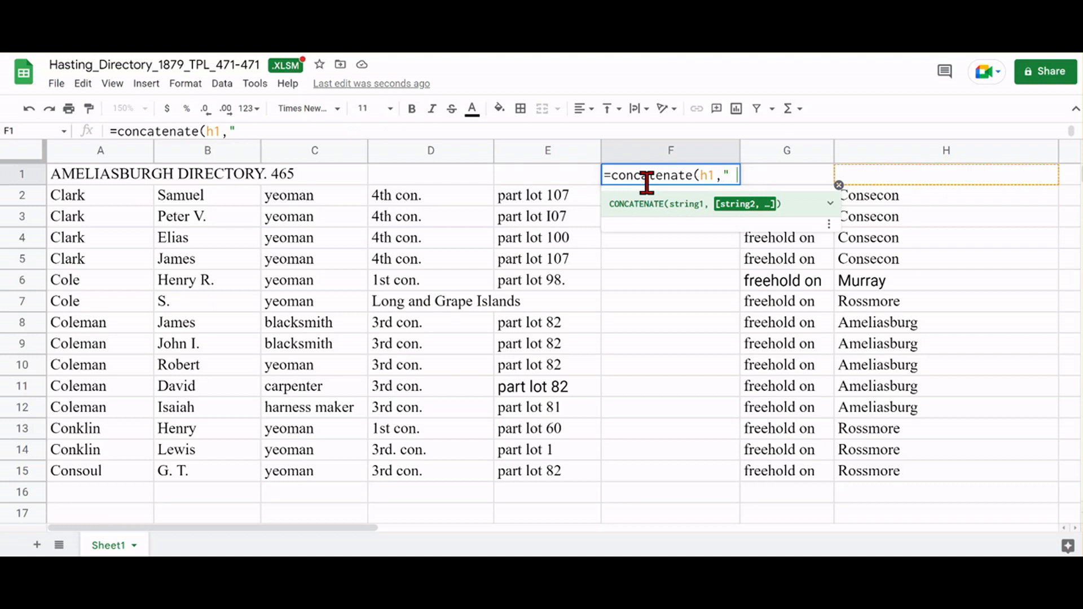
text( ",)
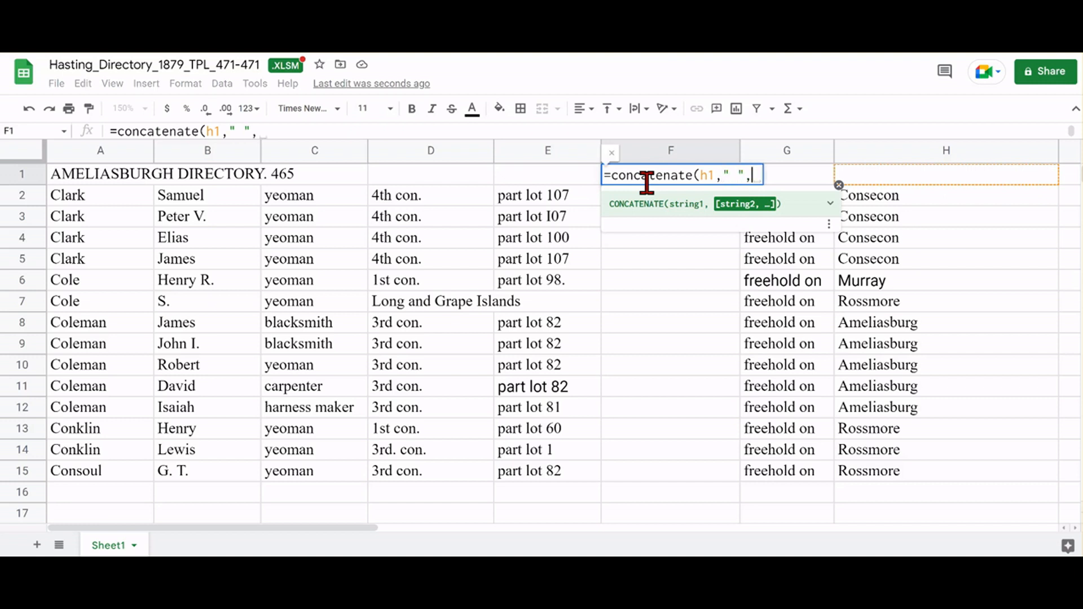
text(")
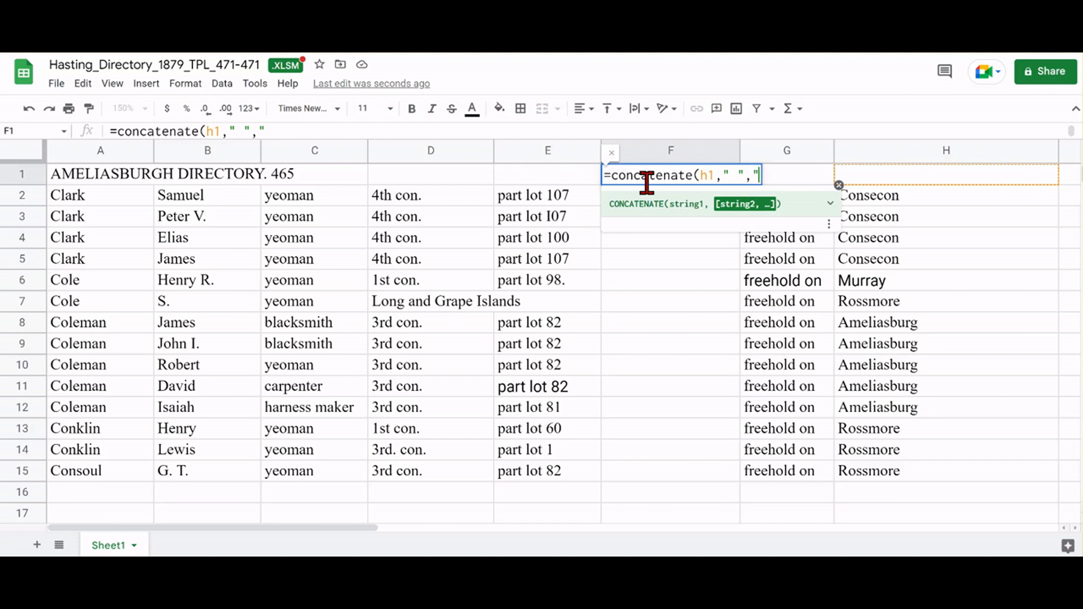
text(Post Office")
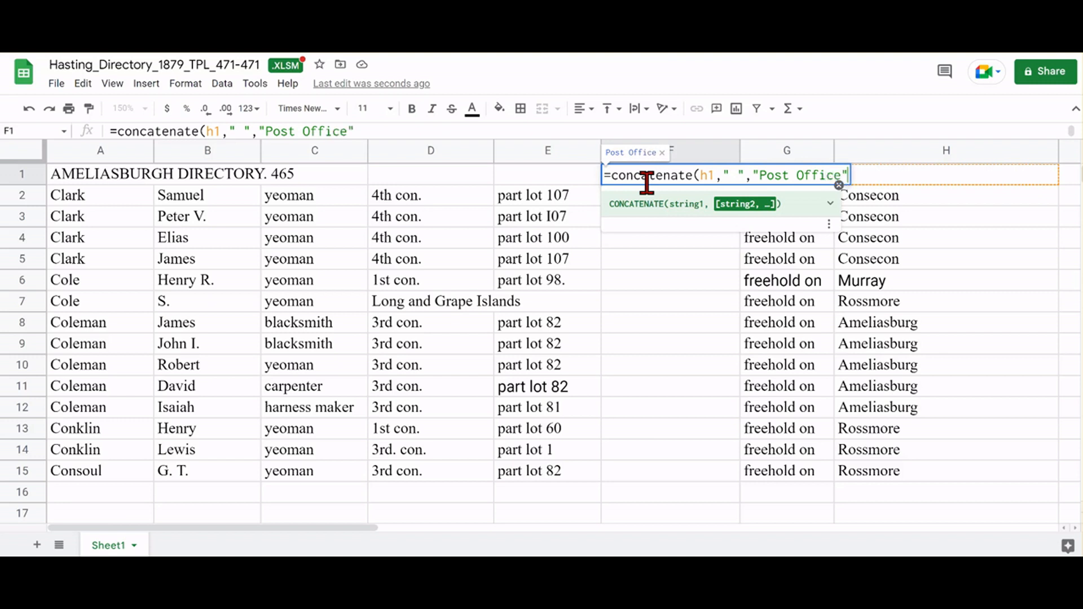
text())
key(Return)
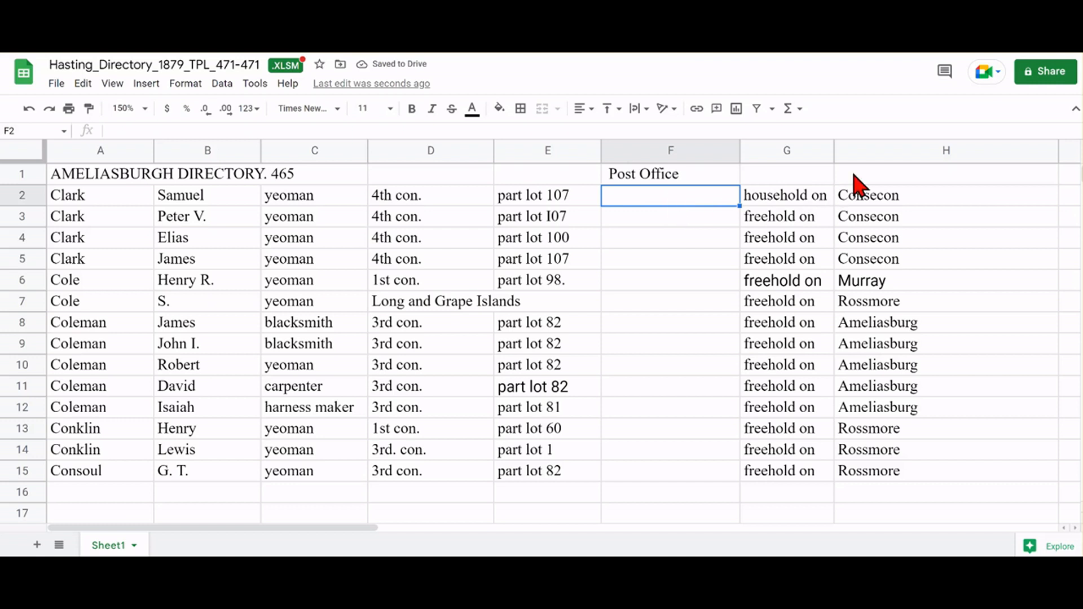
Fill the F1 formula down through F15 and widen column F to fit the combined text.
click(687, 176)
drag(740, 184, 739, 473)
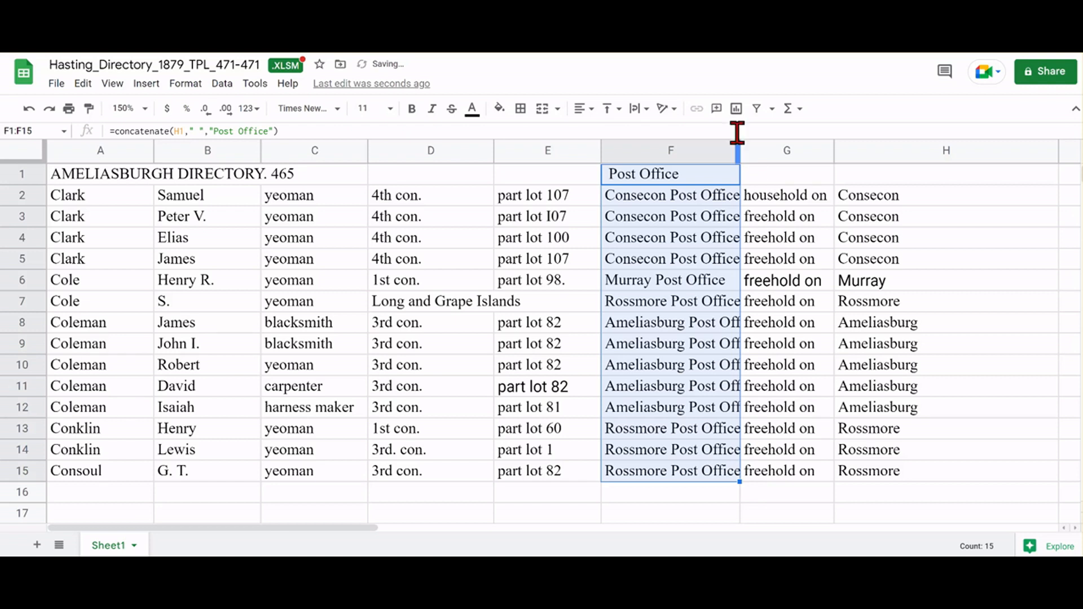
drag(739, 150, 773, 150)
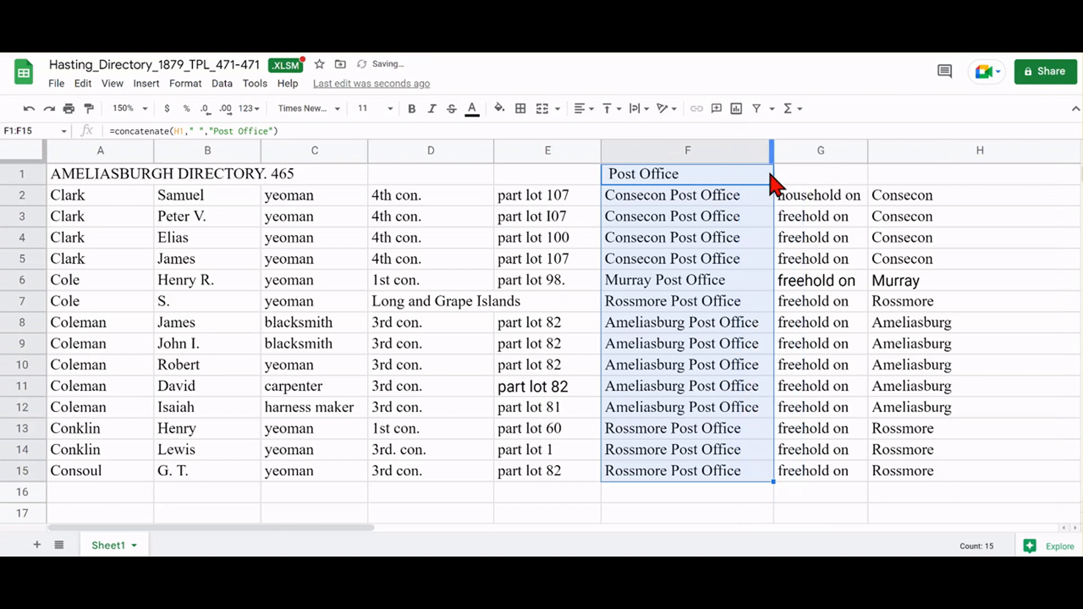
Copy column F and paste it as values only over the place names in column H, starting at H1.
click(671, 178)
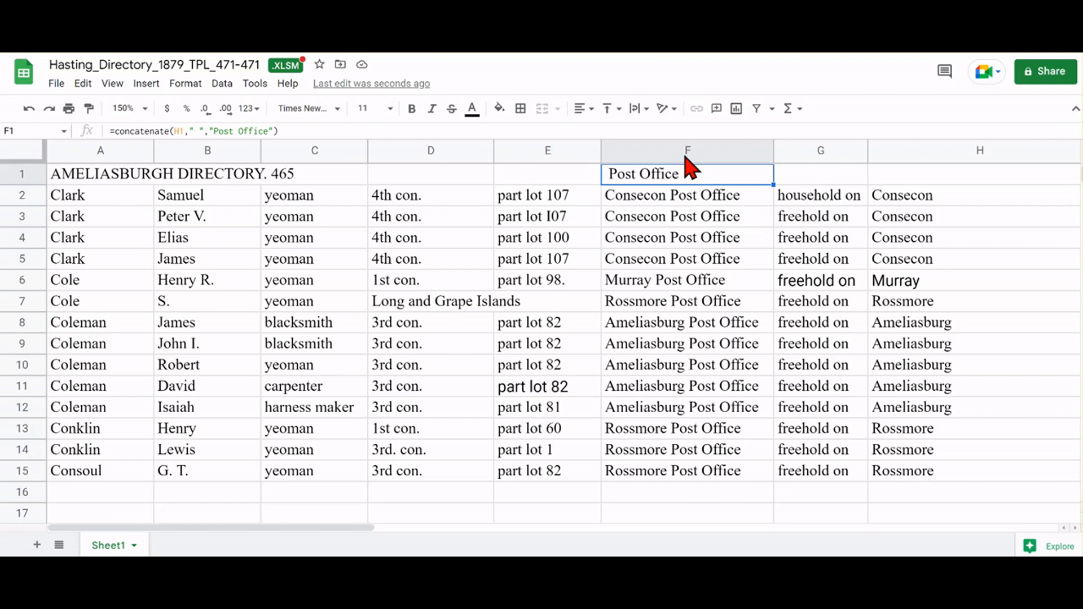
click(685, 159)
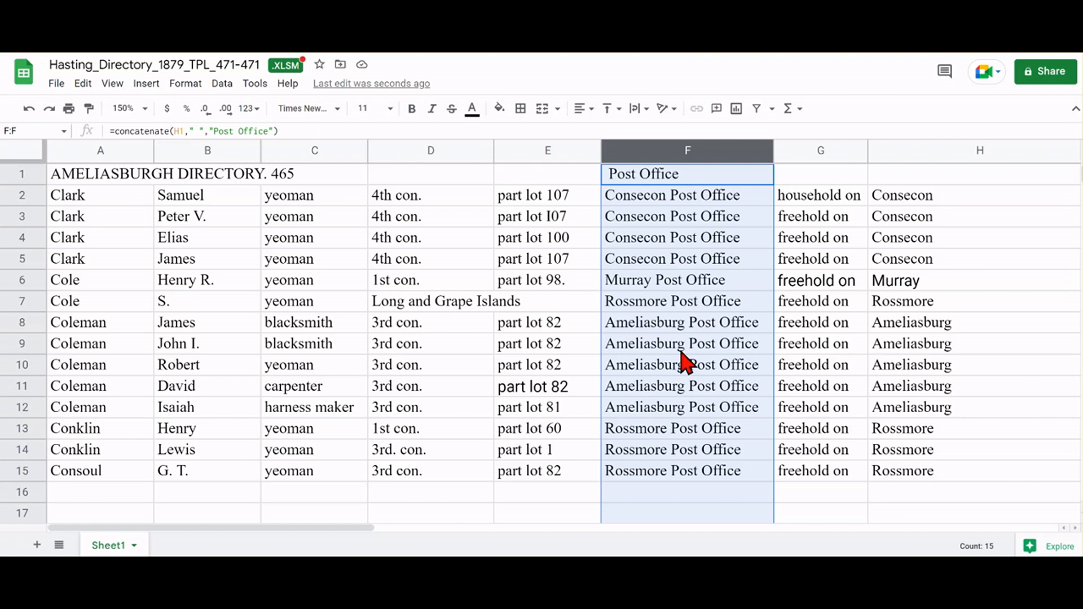
key(ctrl+c)
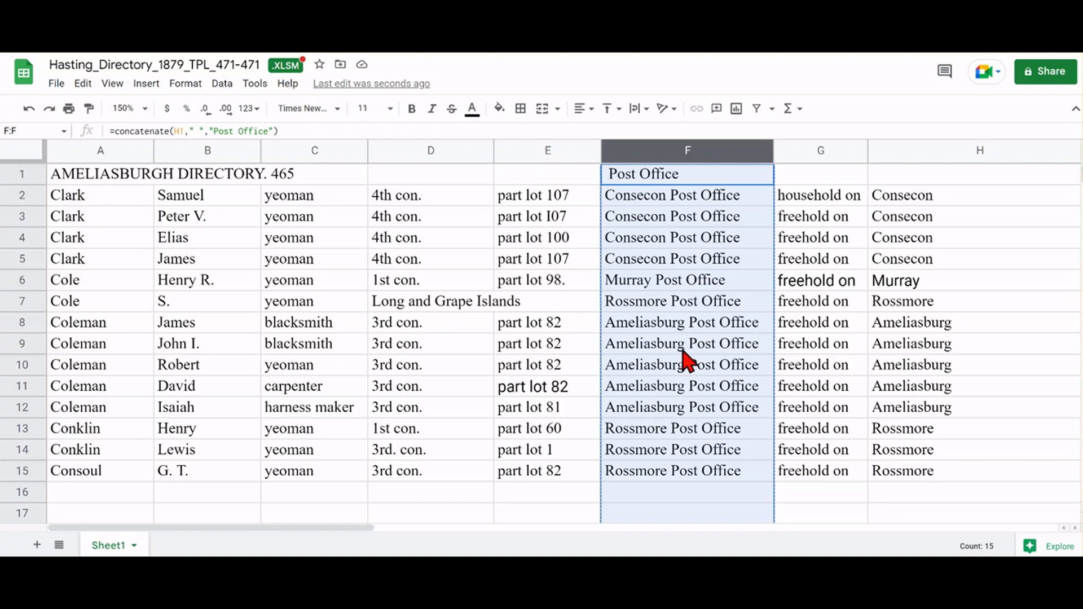
click(950, 182)
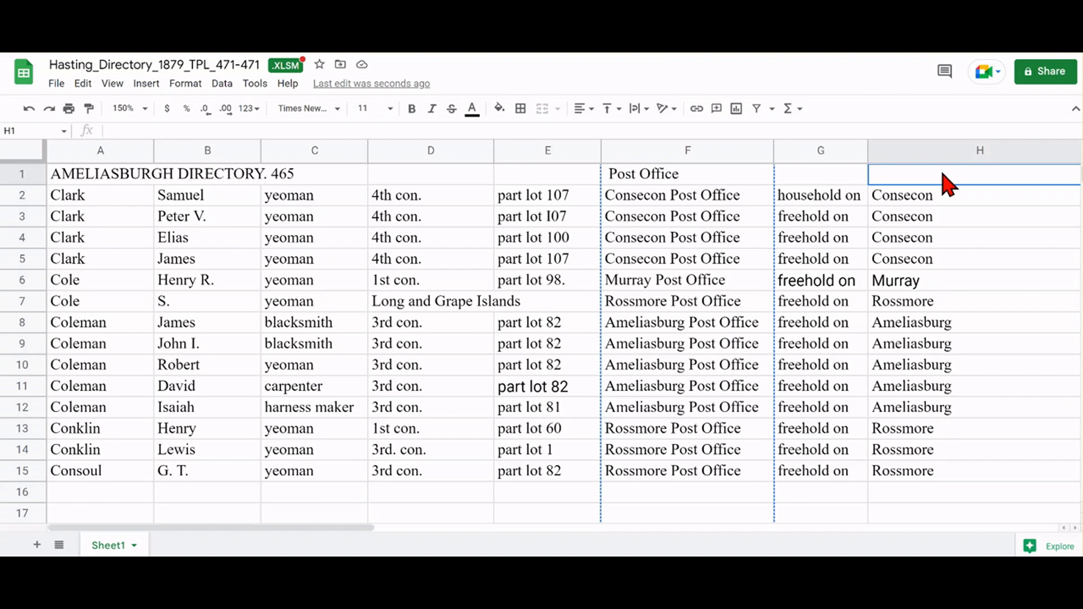
right_click(946, 179)
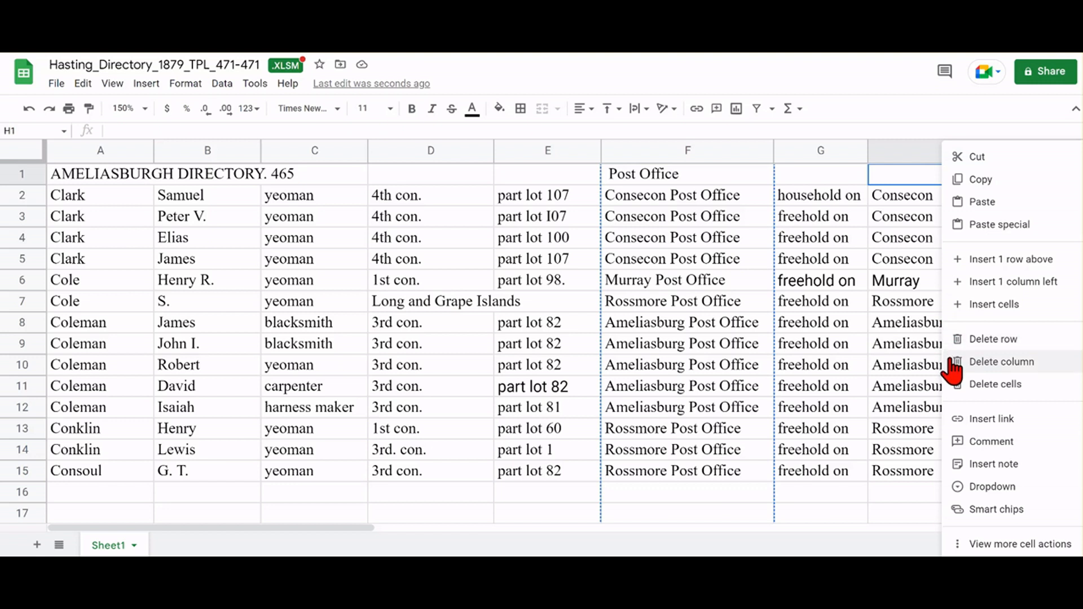
click(1003, 228)
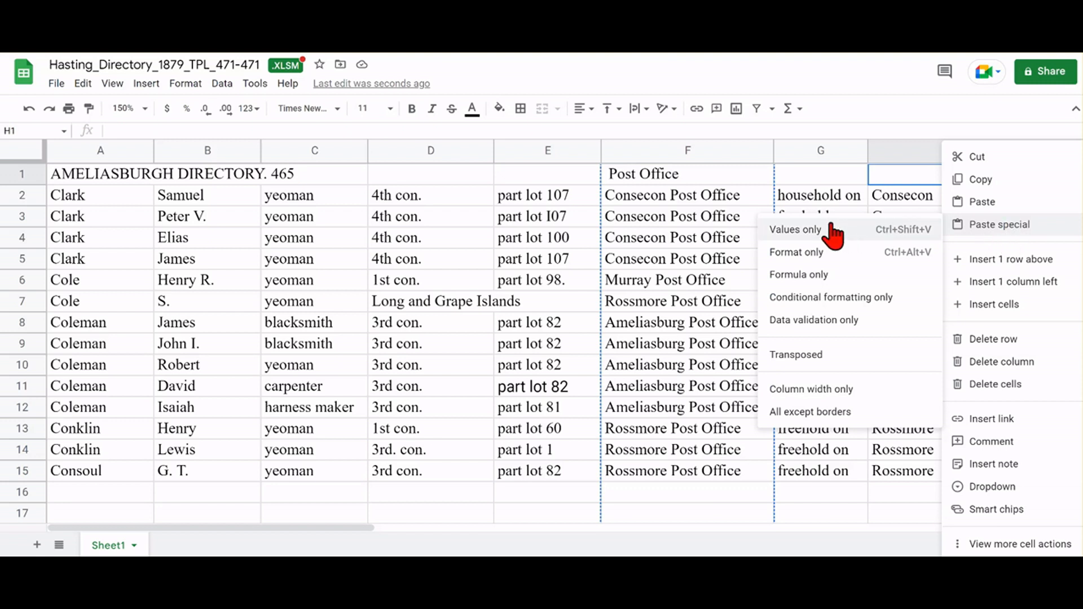
click(803, 232)
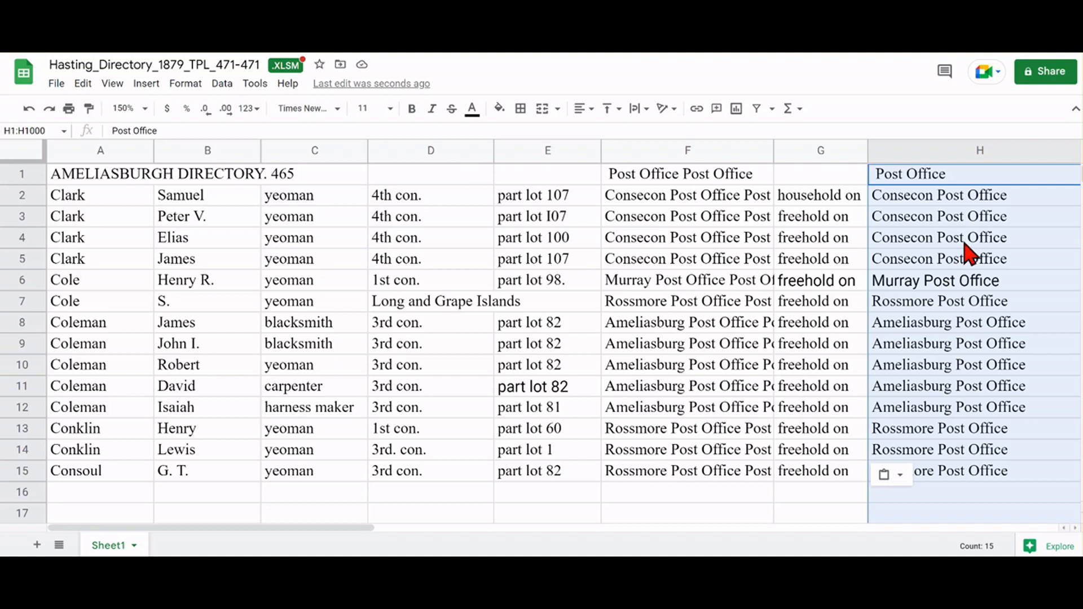
Delete formula column F and narrow the Post Office column G to fit its text.
click(698, 151)
right_click(692, 240)
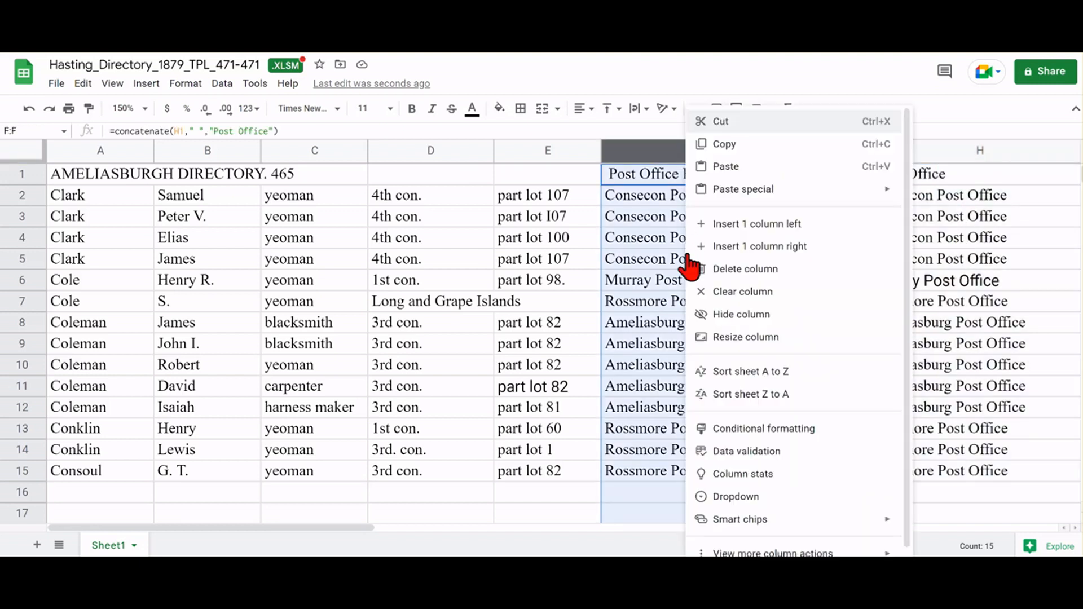
click(725, 270)
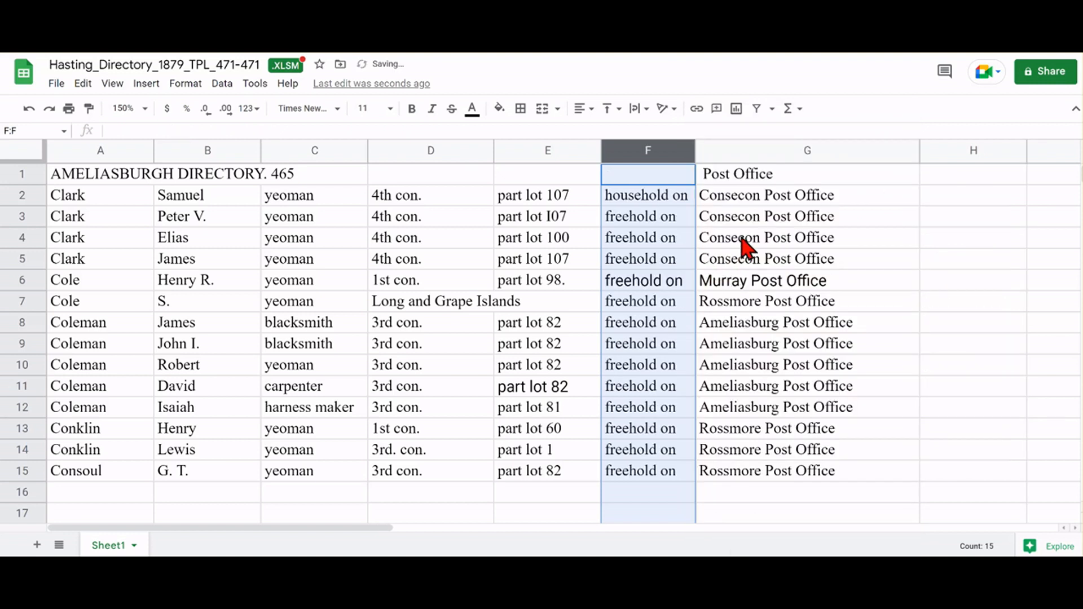
click(791, 221)
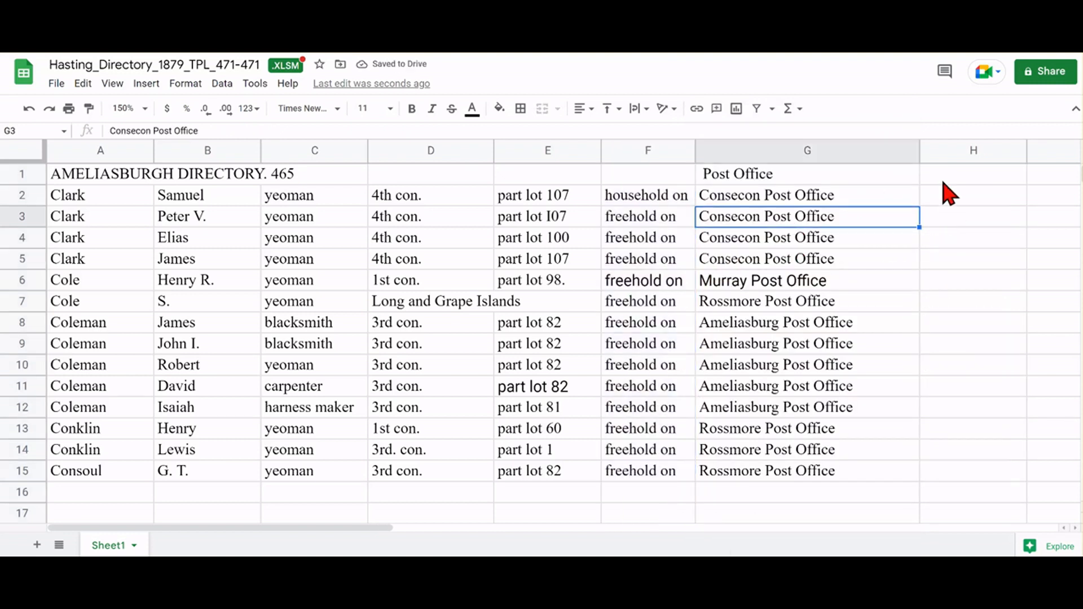
drag(919, 155, 880, 161)
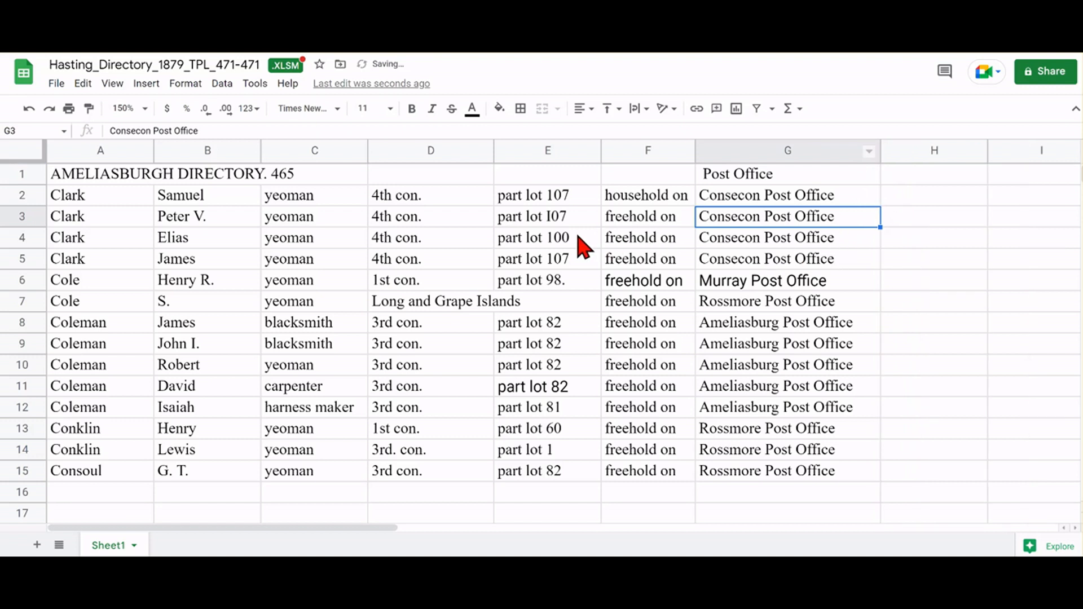
Insert a wide blank column between the household/freehold column F and the Post Office column.
click(627, 152)
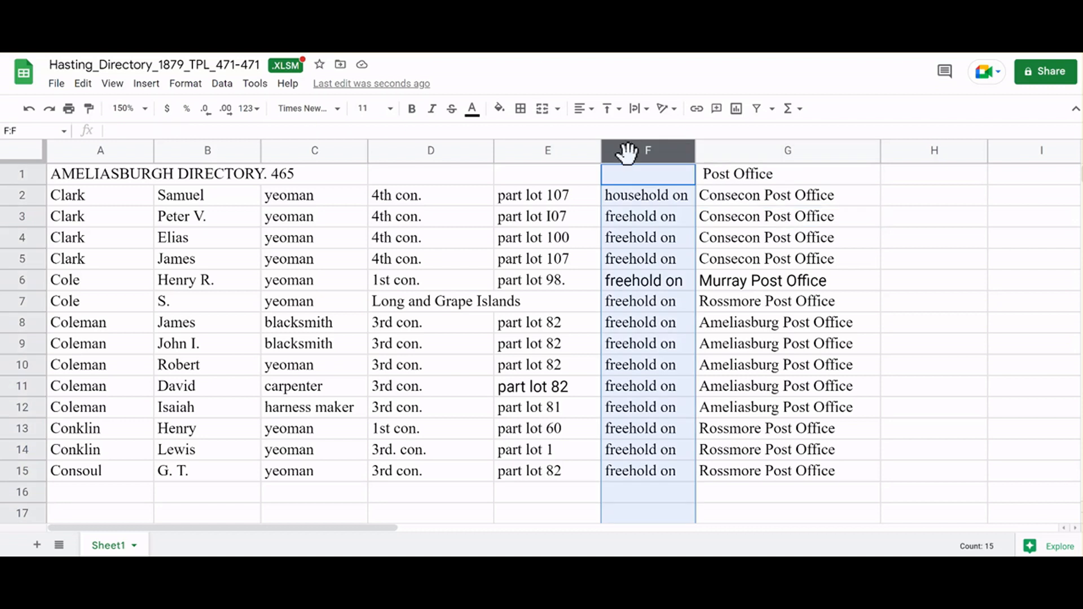
click(752, 150)
right_click(755, 211)
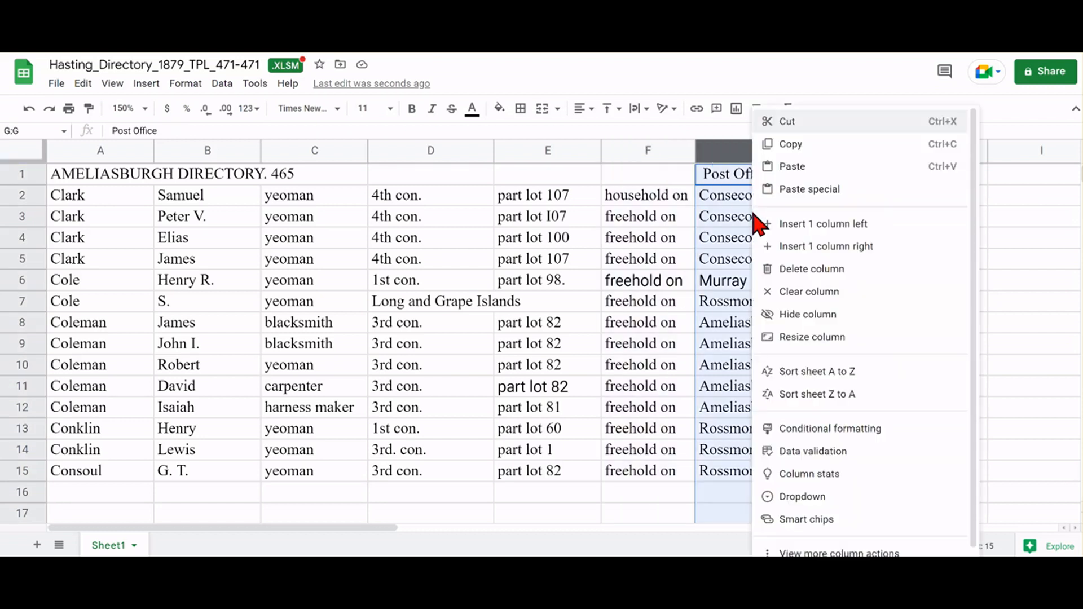
click(816, 224)
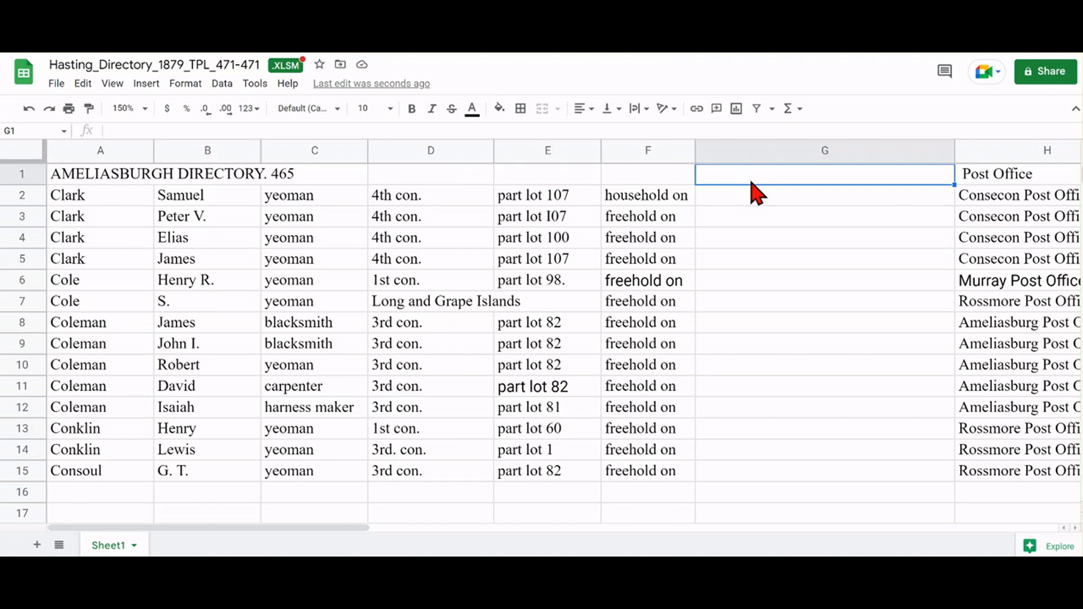
Enter =concatenate(f1," ",d1," - ",e1) in cell G1 to combine residence type, concession and lot.
text(=)
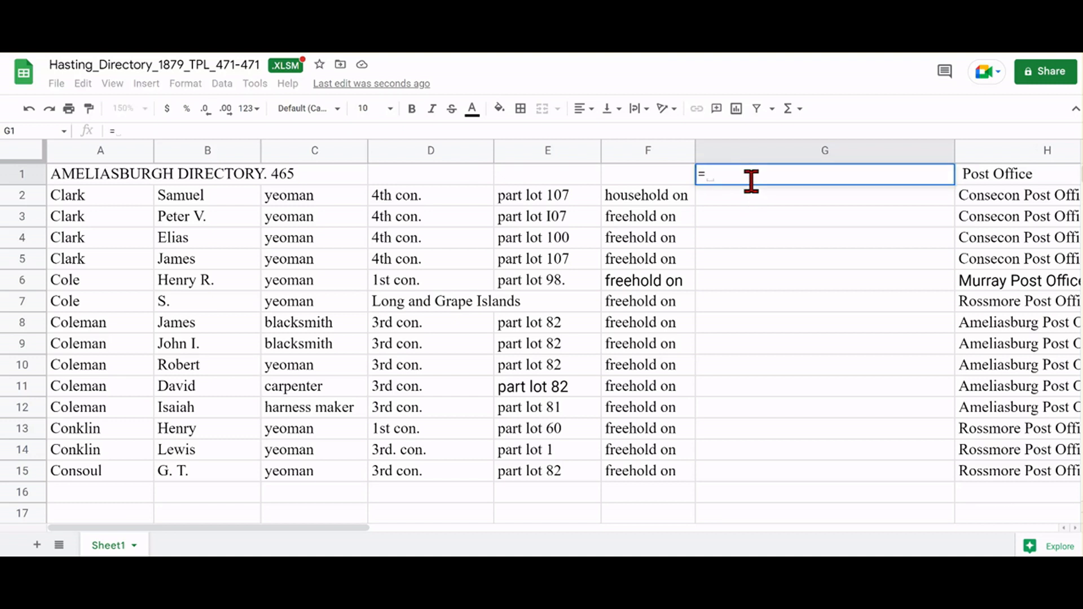
text(conca)
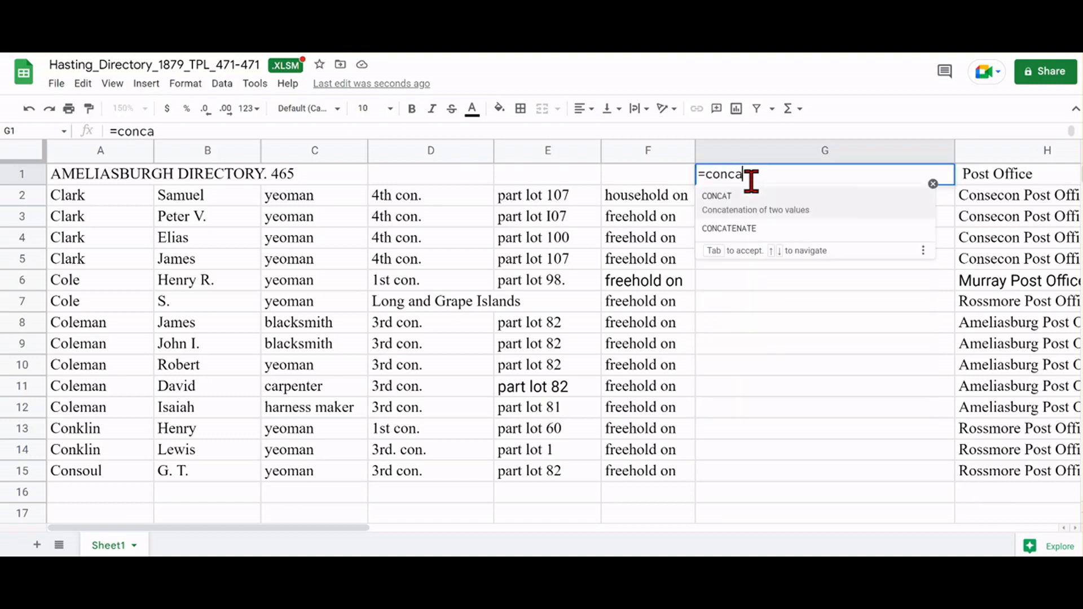
text(tenate()
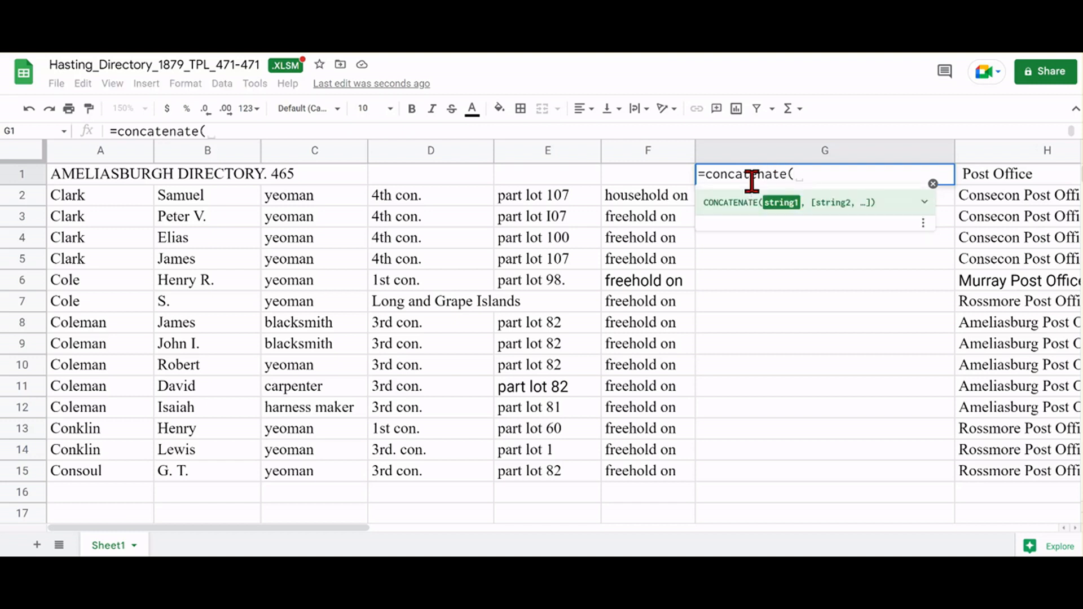
text(f1,)
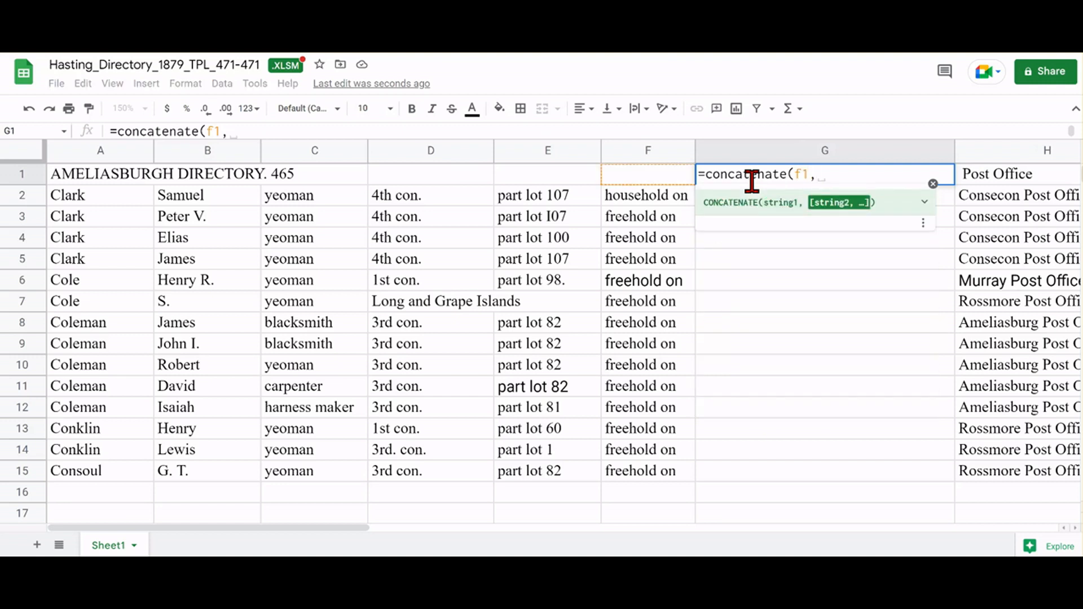
text(" )
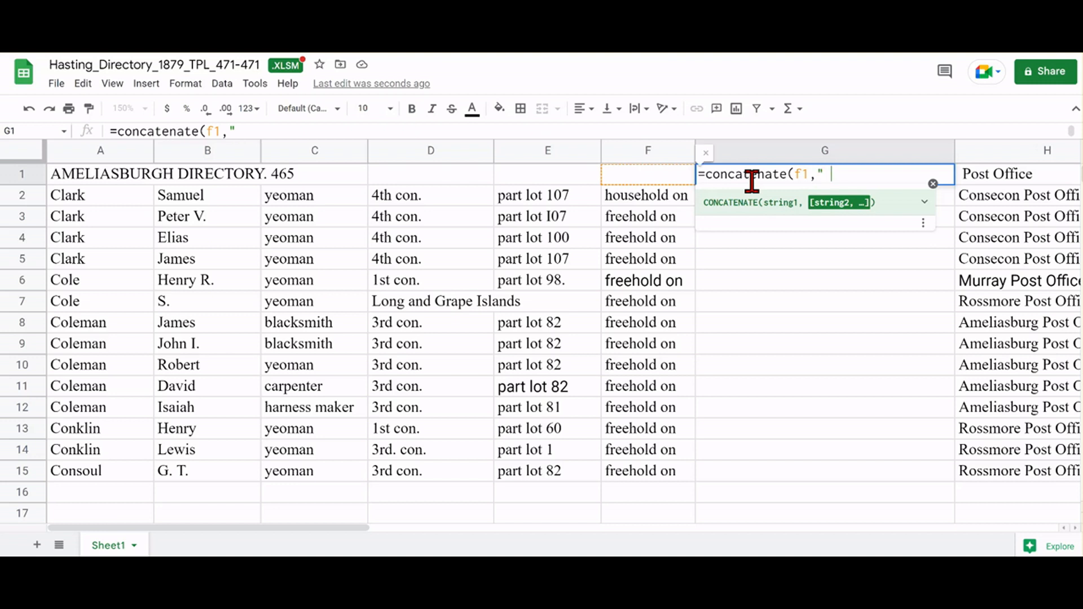
text(",)
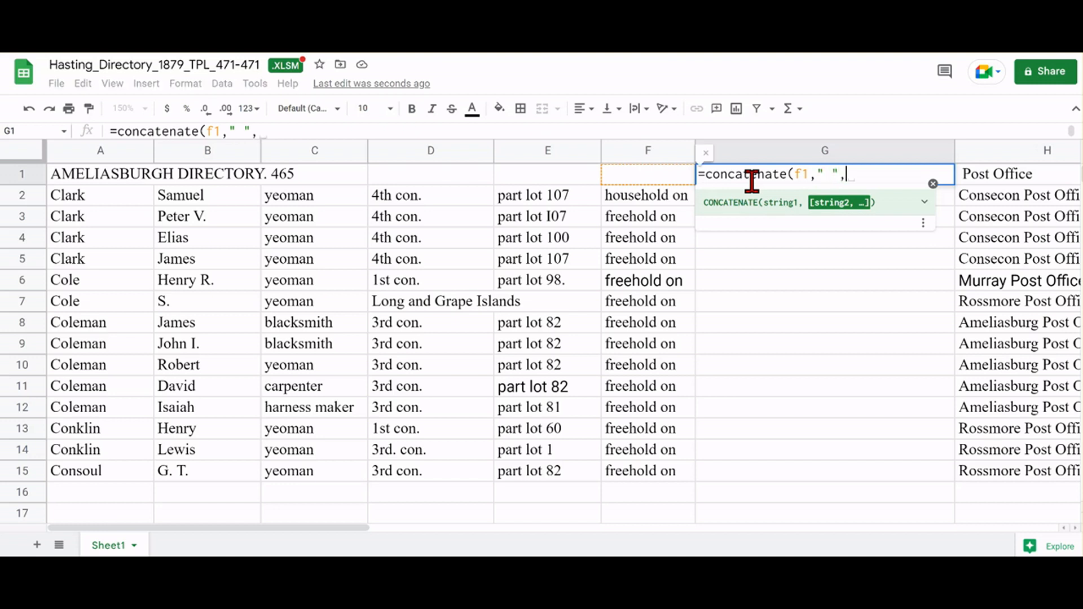
text(d1)
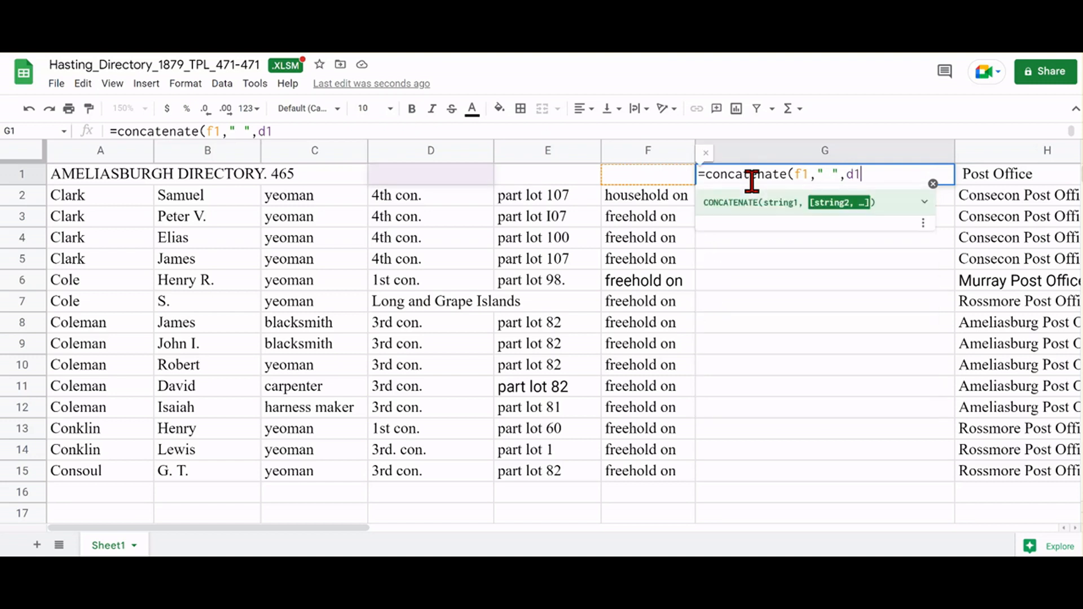
text(,)
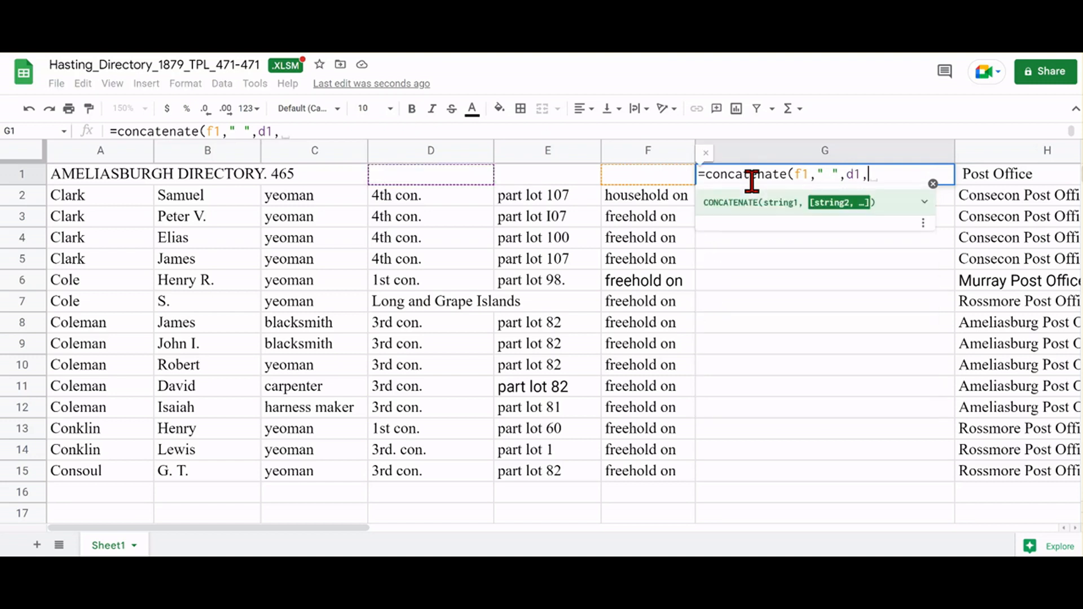
text(")
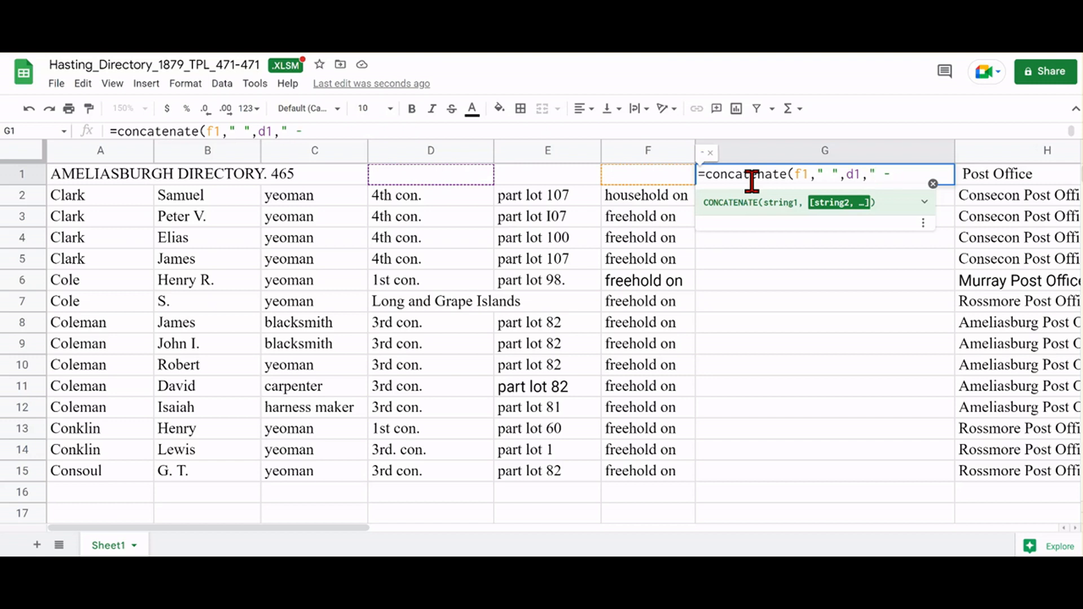
text( - ",)
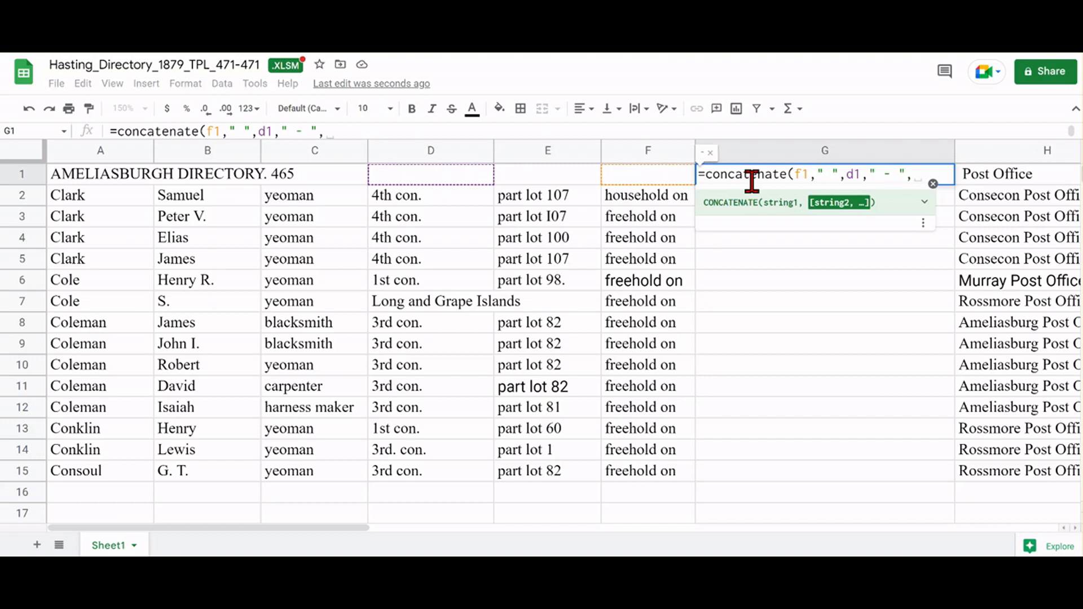
text(e1)
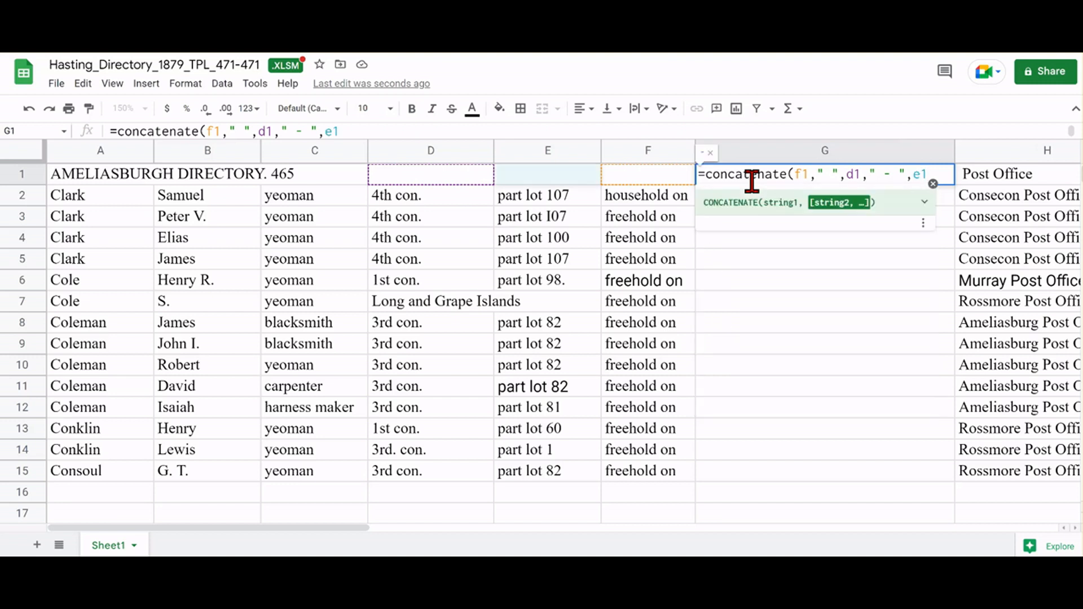
text())
click(757, 193)
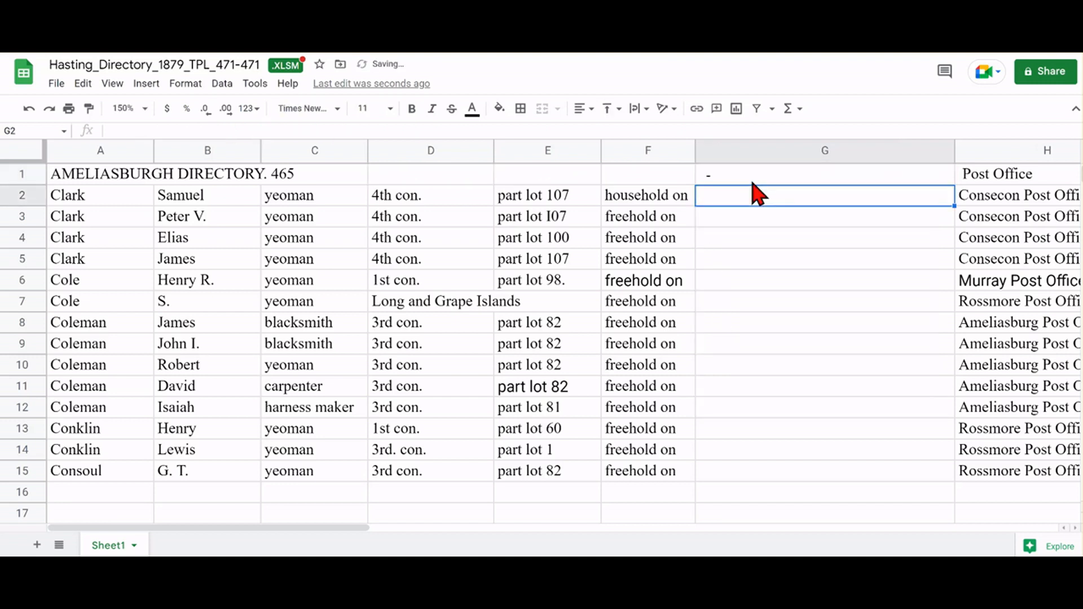
Fill the G1 formula down through G15 and insert a blank column between column G and the Post Office column.
click(902, 178)
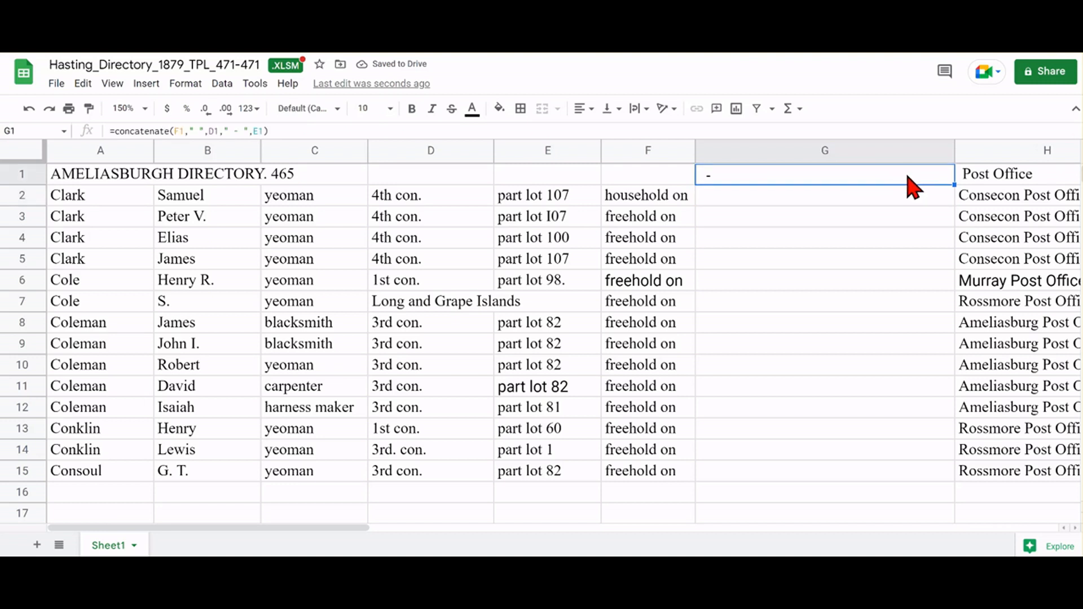
drag(953, 184, 953, 472)
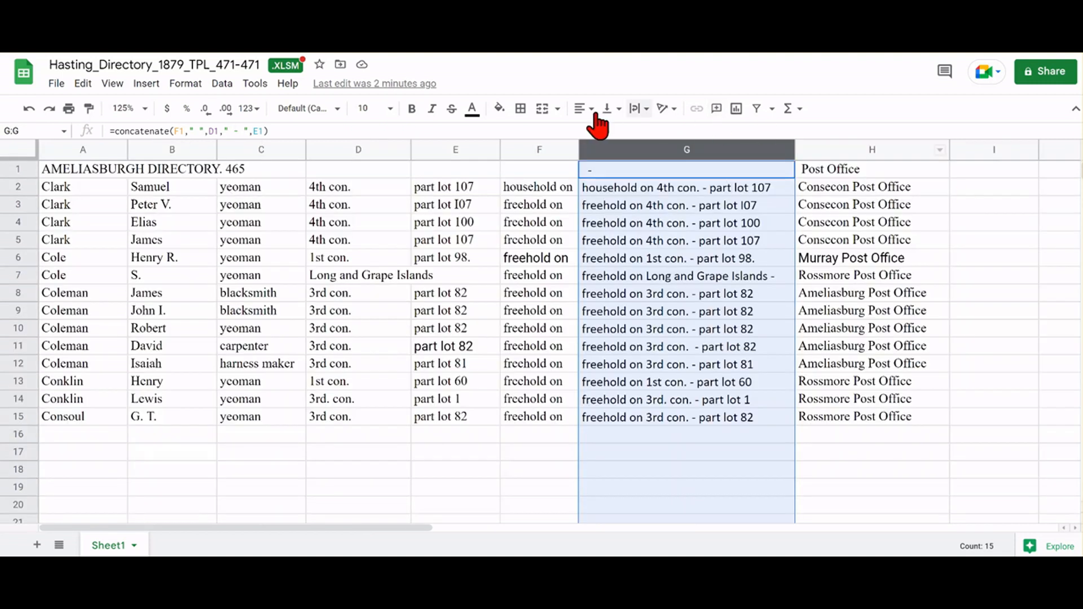
click(848, 151)
right_click(846, 222)
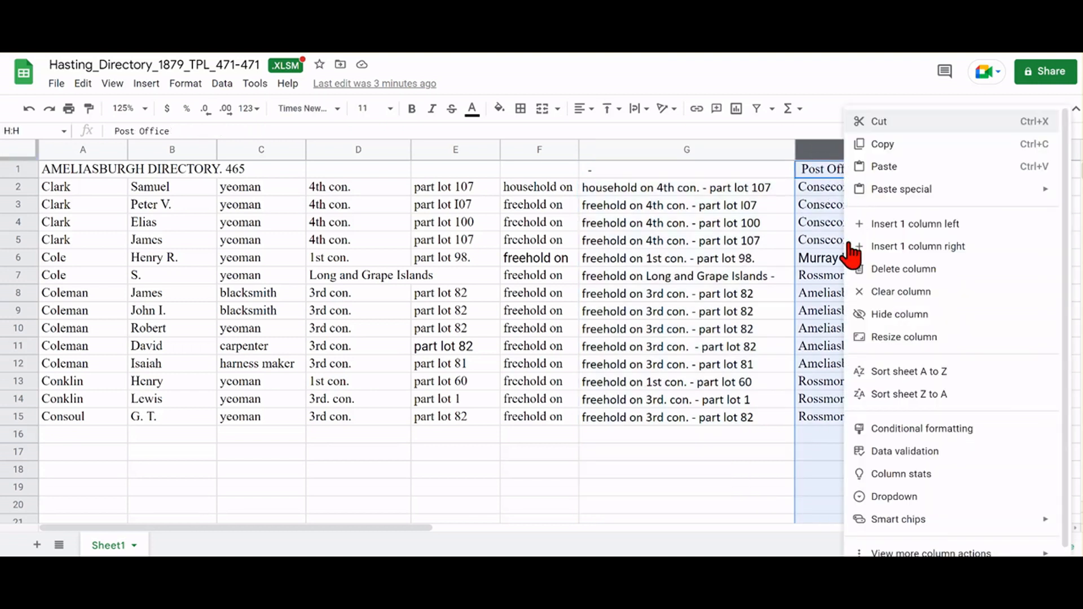
click(887, 224)
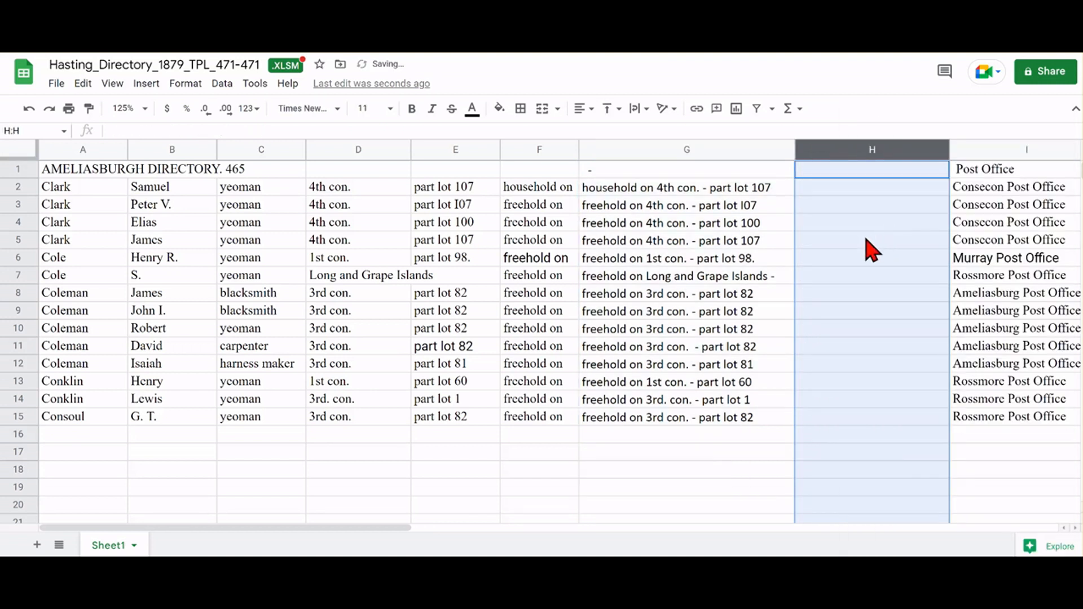
Copy column G and paste it as values only into blank column H from H1, then narrow column G and widen column H.
click(698, 150)
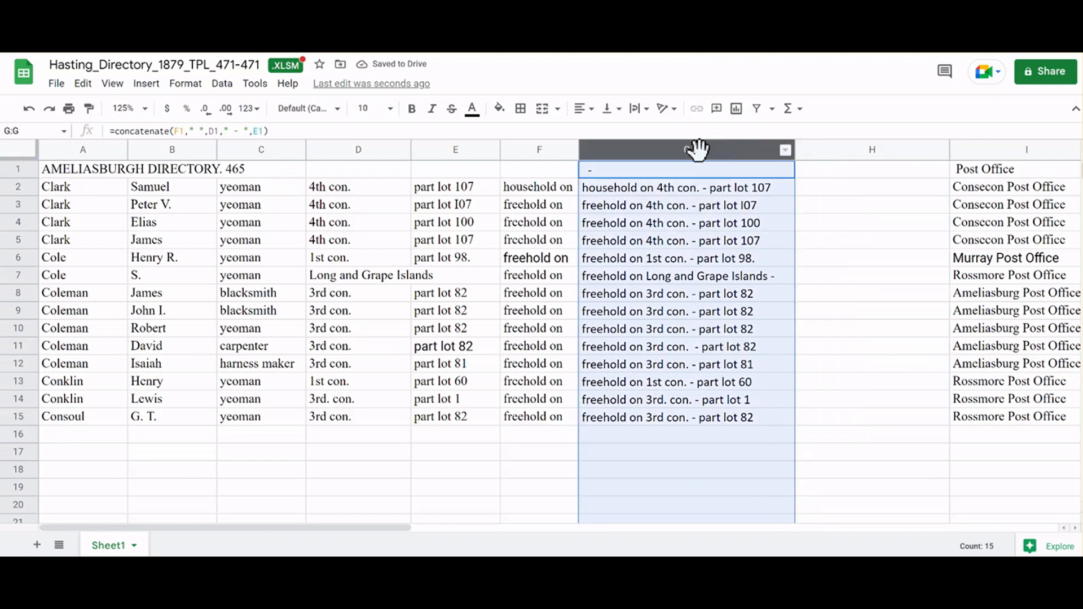
key(ctrl+c)
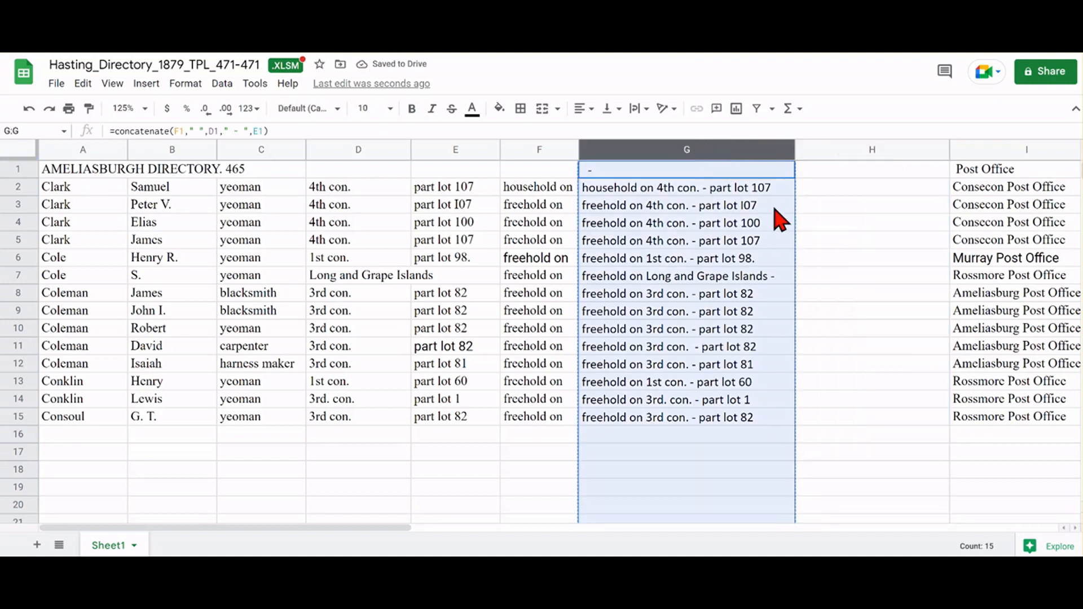
click(850, 179)
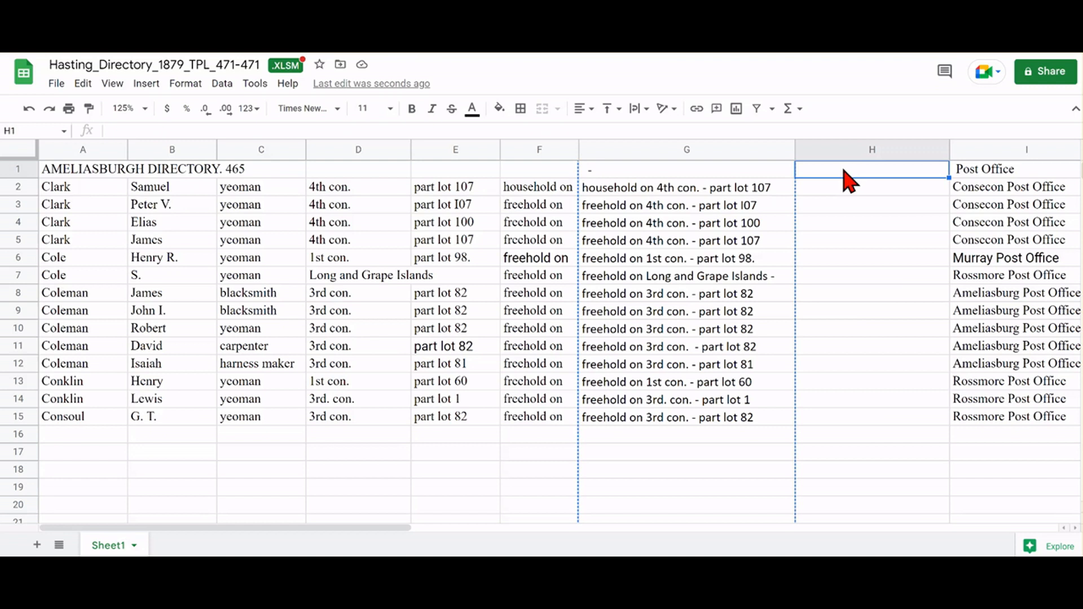
right_click(843, 172)
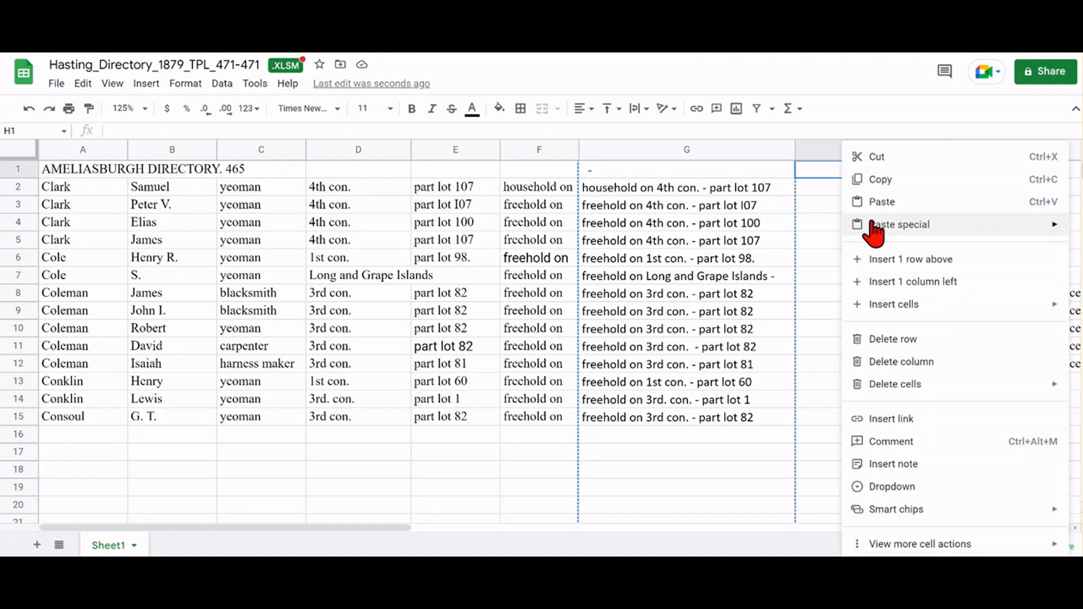
mouse_move(876, 232)
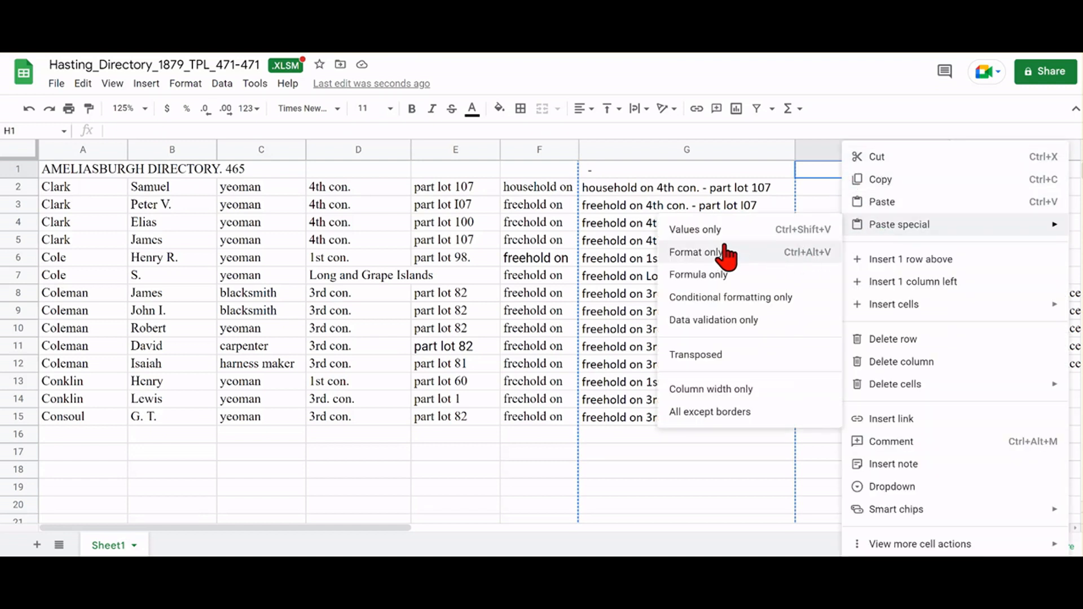
click(695, 231)
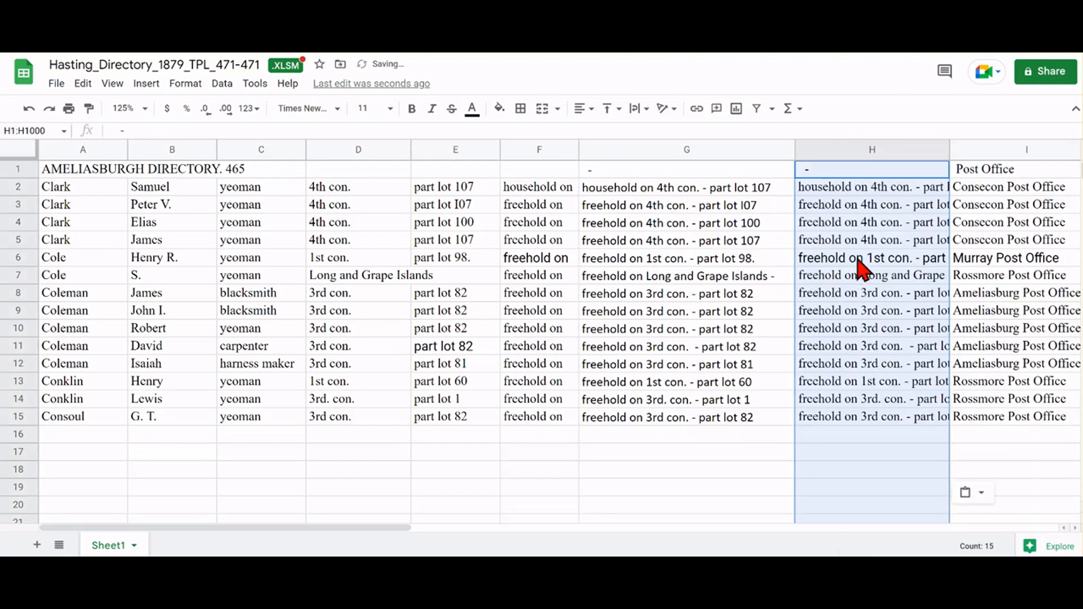
drag(794, 149, 756, 156)
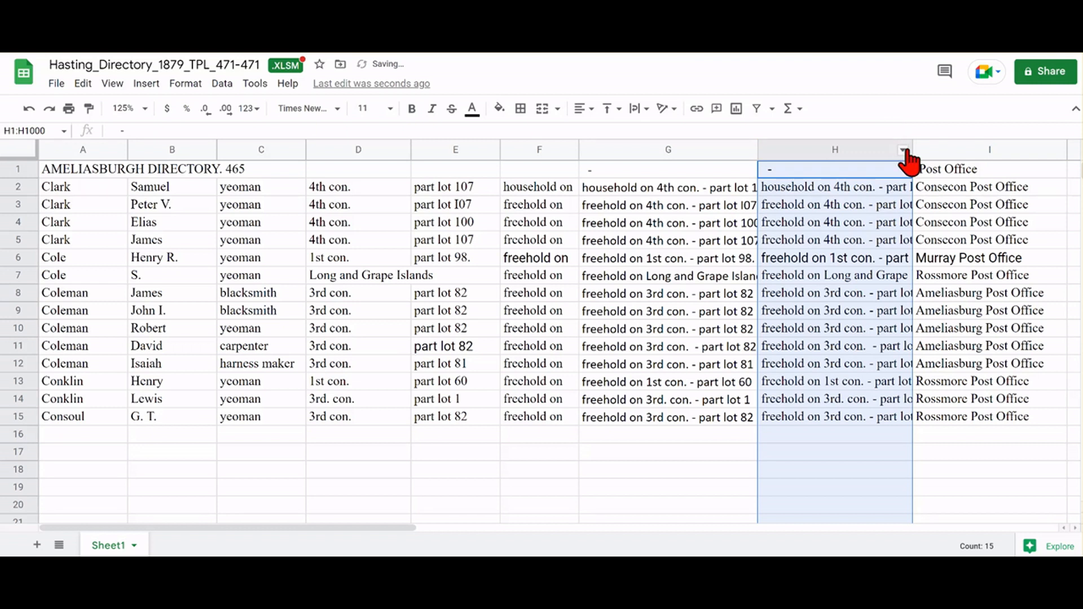
drag(913, 150, 933, 148)
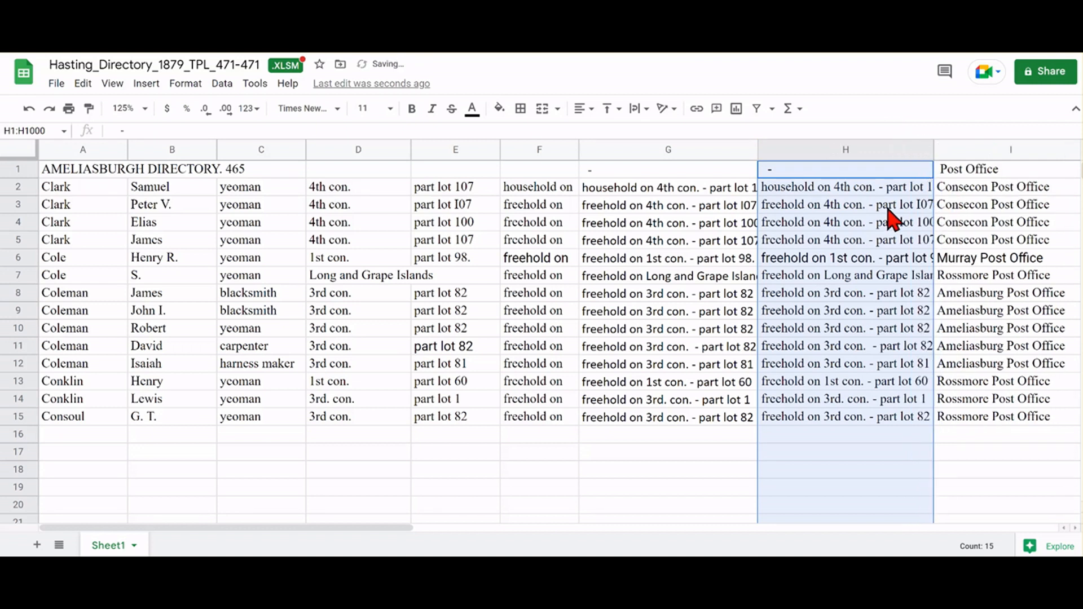
Delete formula column G and widen the pasted values column to fit its full text.
click(693, 229)
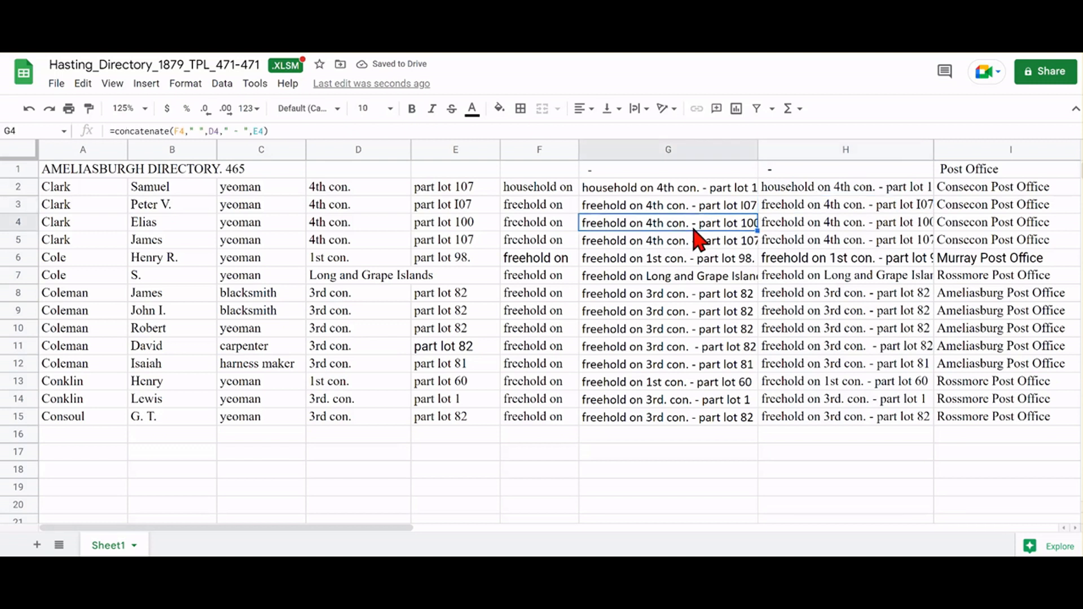
click(654, 149)
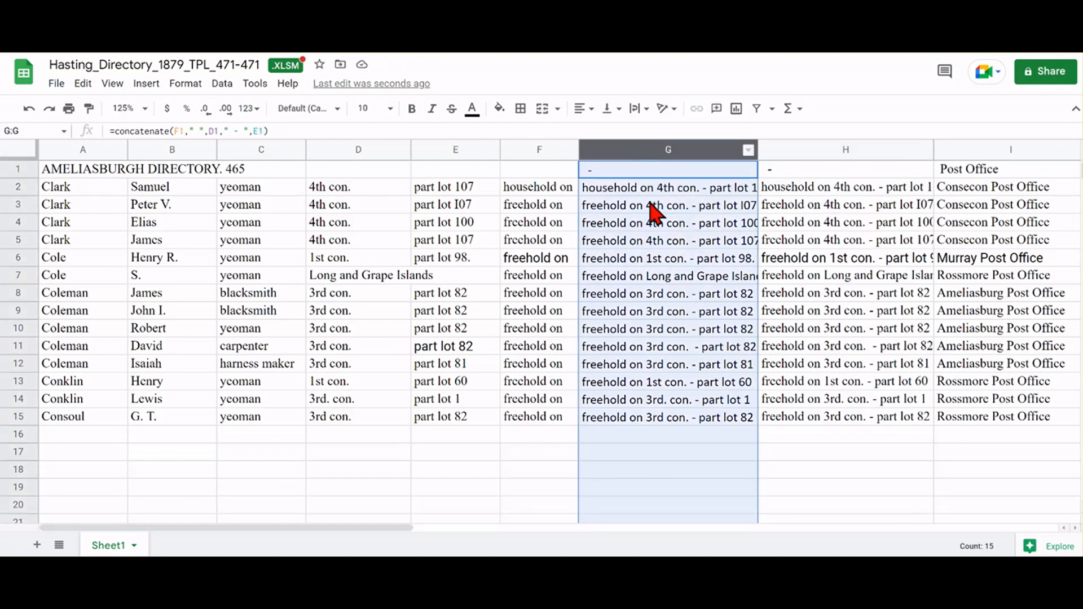
right_click(652, 262)
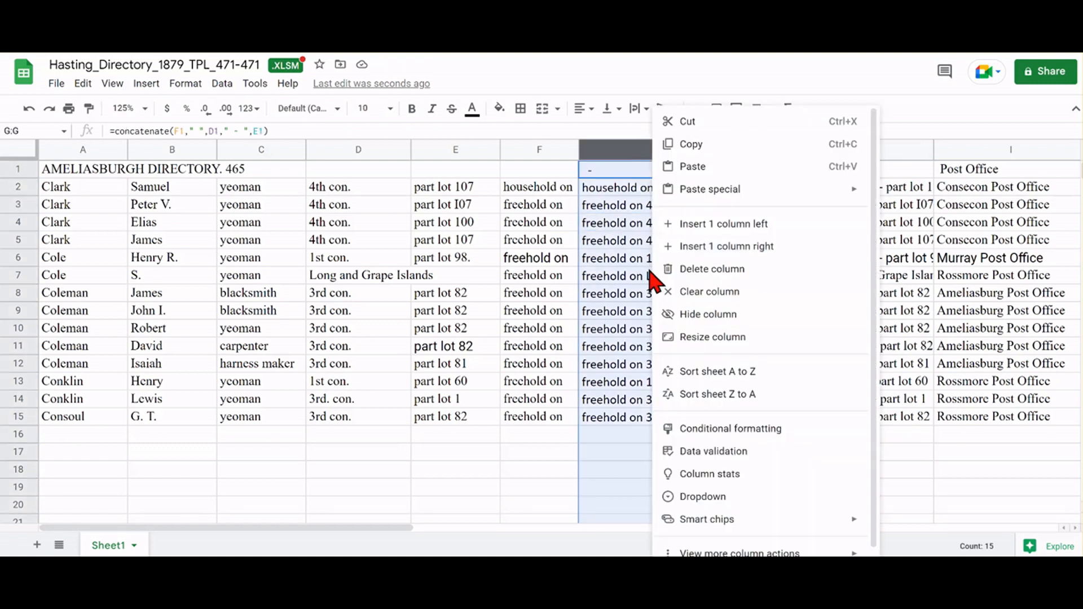
click(680, 271)
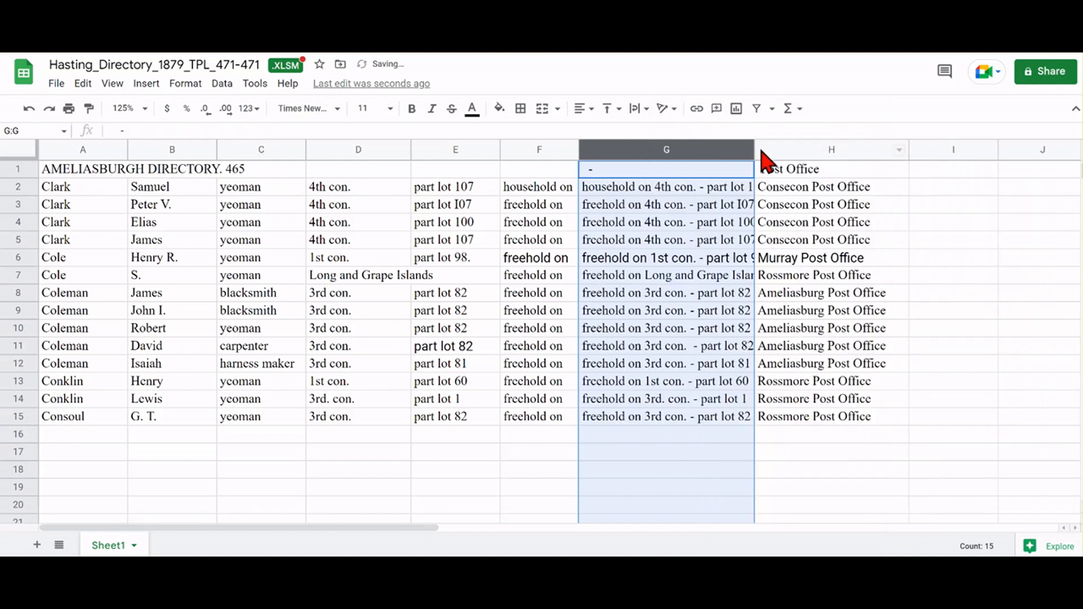
drag(754, 150, 793, 152)
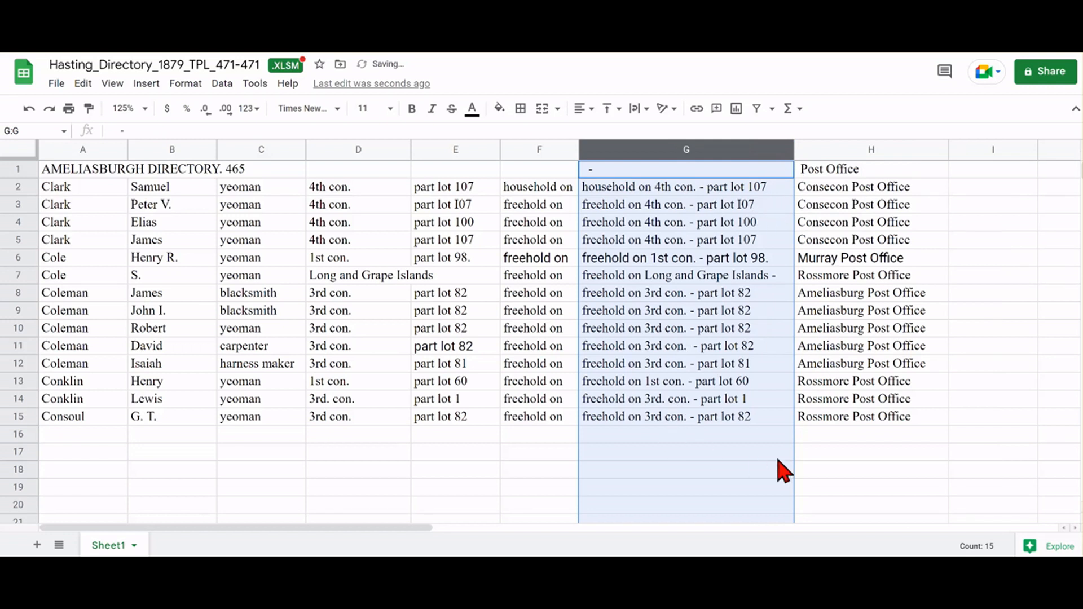
click(840, 455)
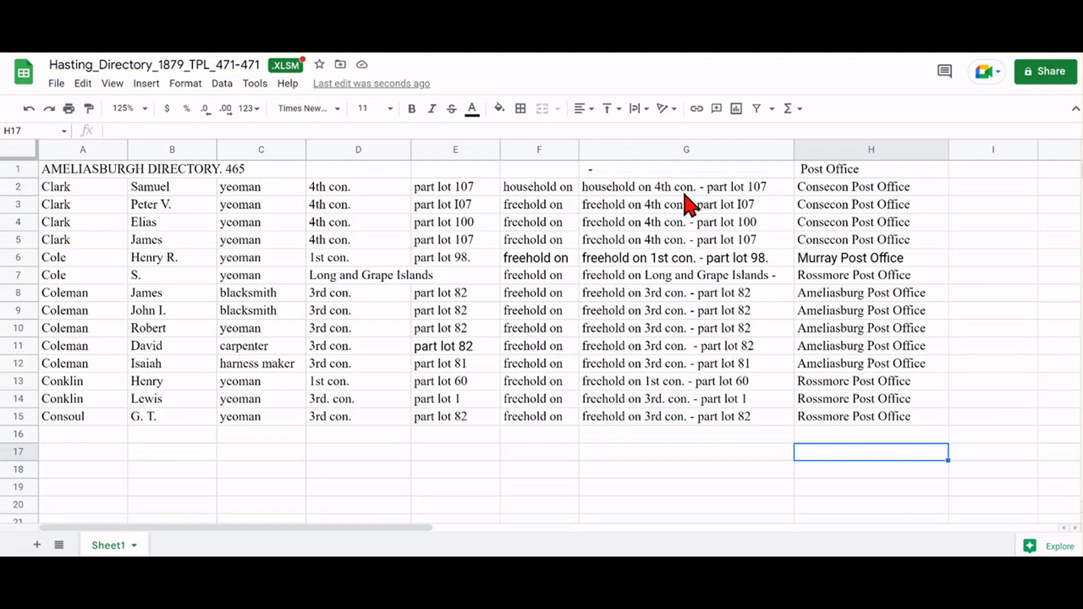
Replace all instances of "con." with "concession" in column G, with case matching on.
click(665, 152)
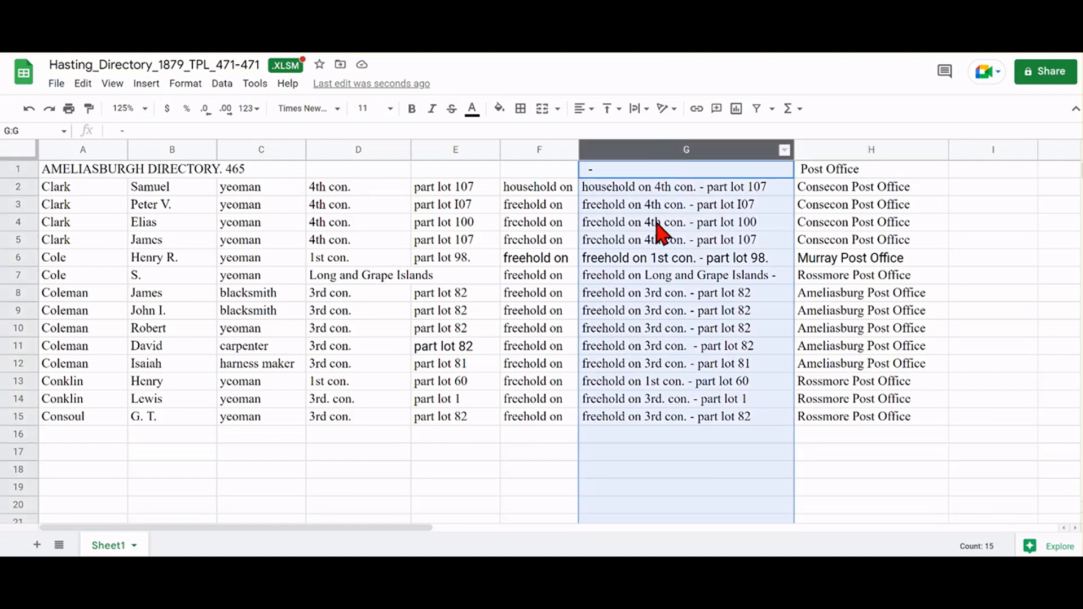
click(83, 84)
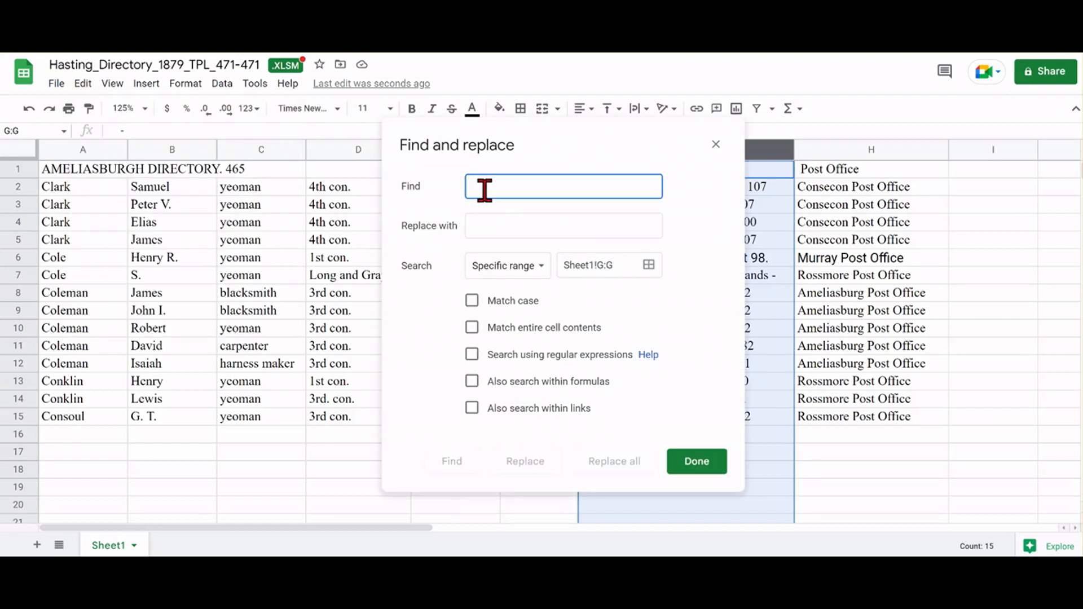
text(con.)
click(472, 301)
click(483, 231)
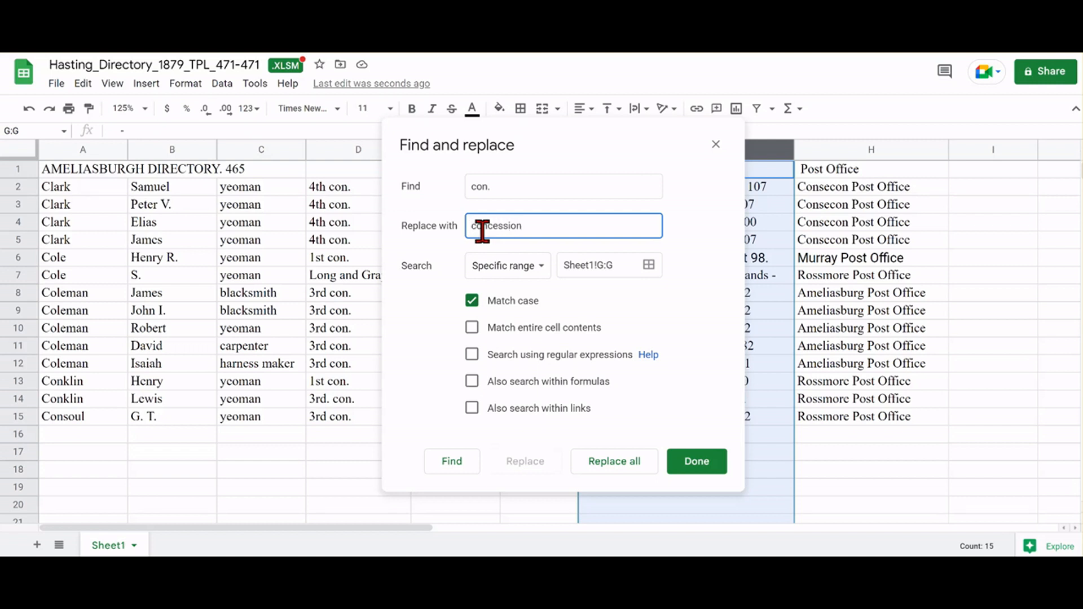
click(622, 463)
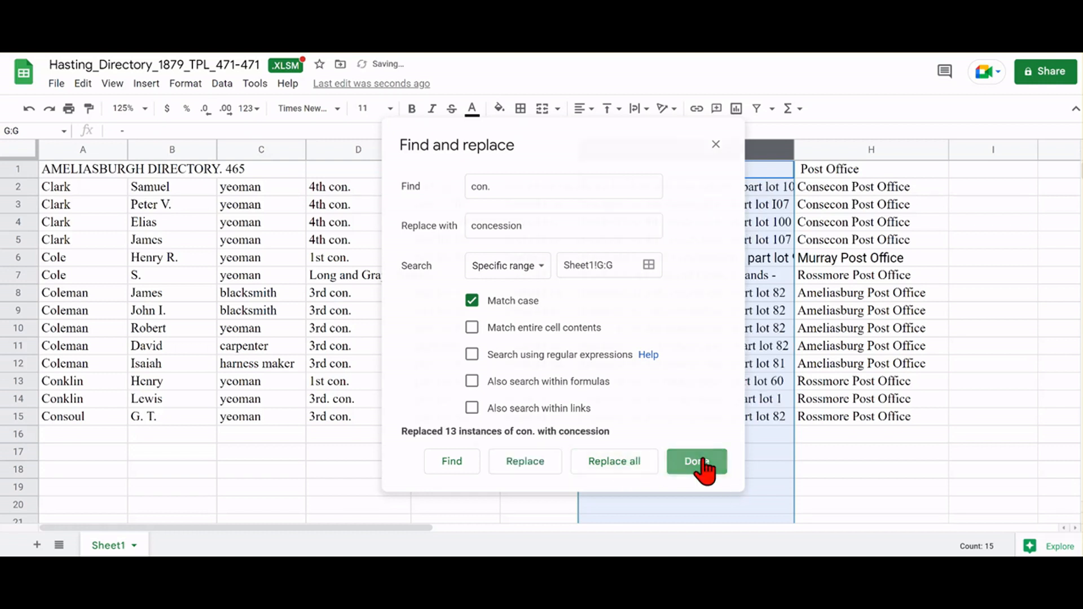
click(702, 459)
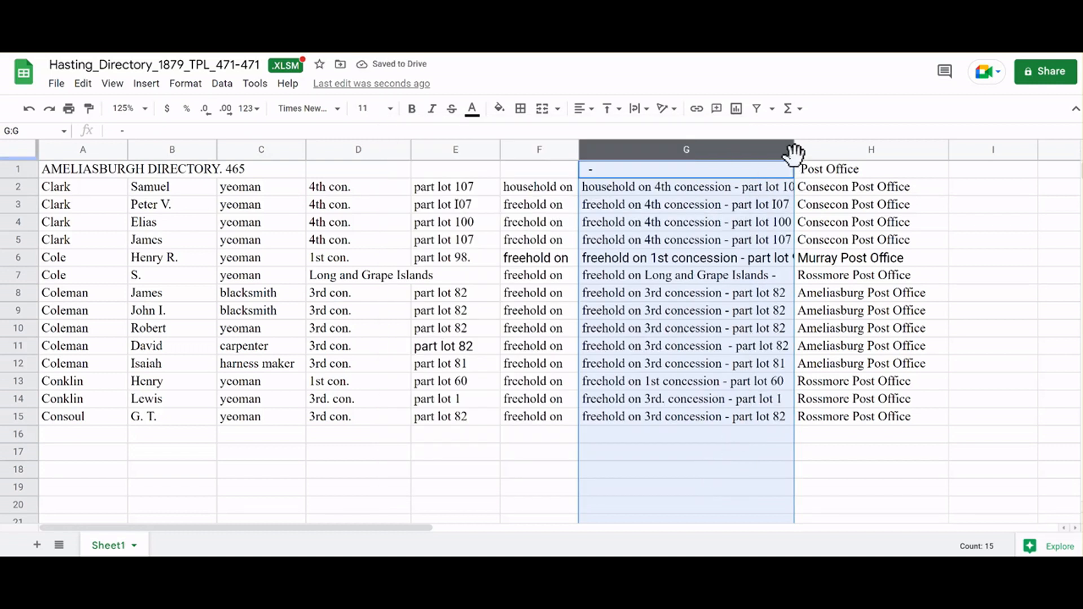
Widen column G to fit its full text and clear the stray hyphen from cell G1.
mouse_move(785, 153)
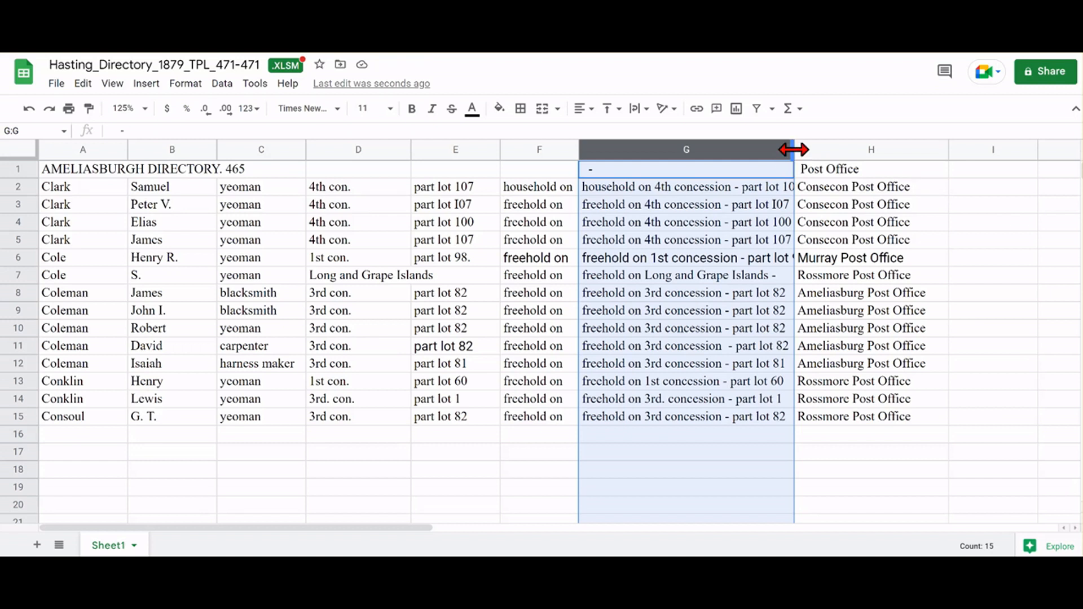
drag(795, 150, 866, 151)
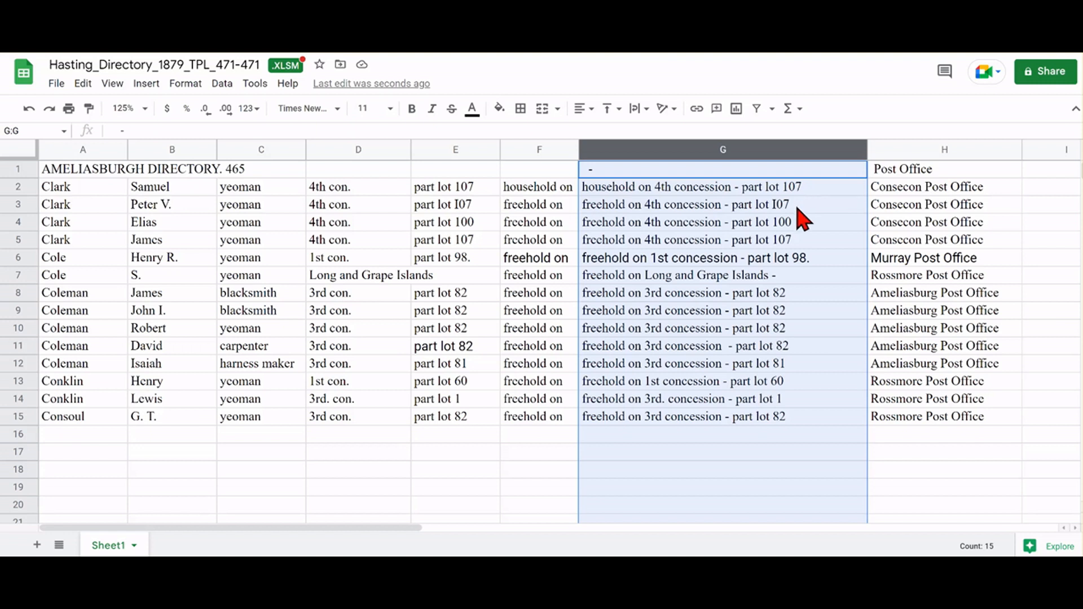
click(609, 170)
key(Delete)
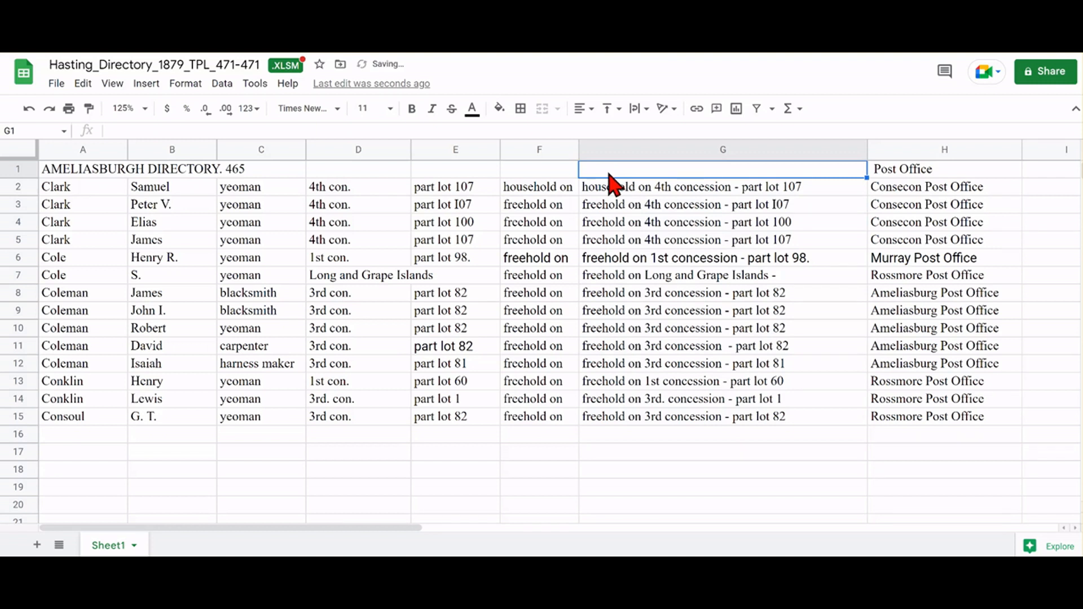
Remove the trailing hyphen from G7 so the entry reads "freehold on Long and Grape Islands".
click(733, 275)
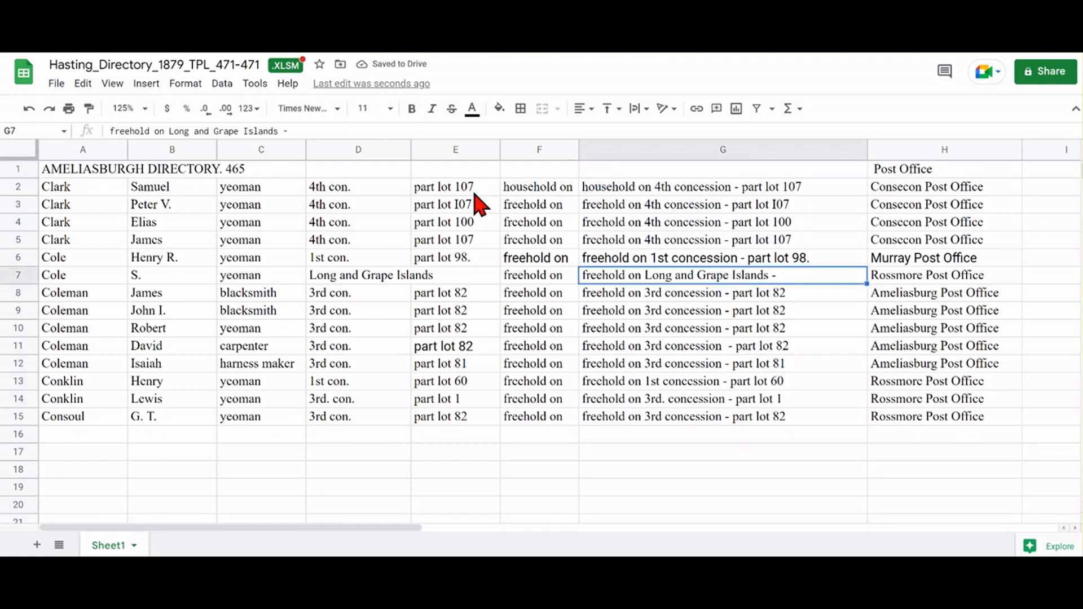
click(326, 131)
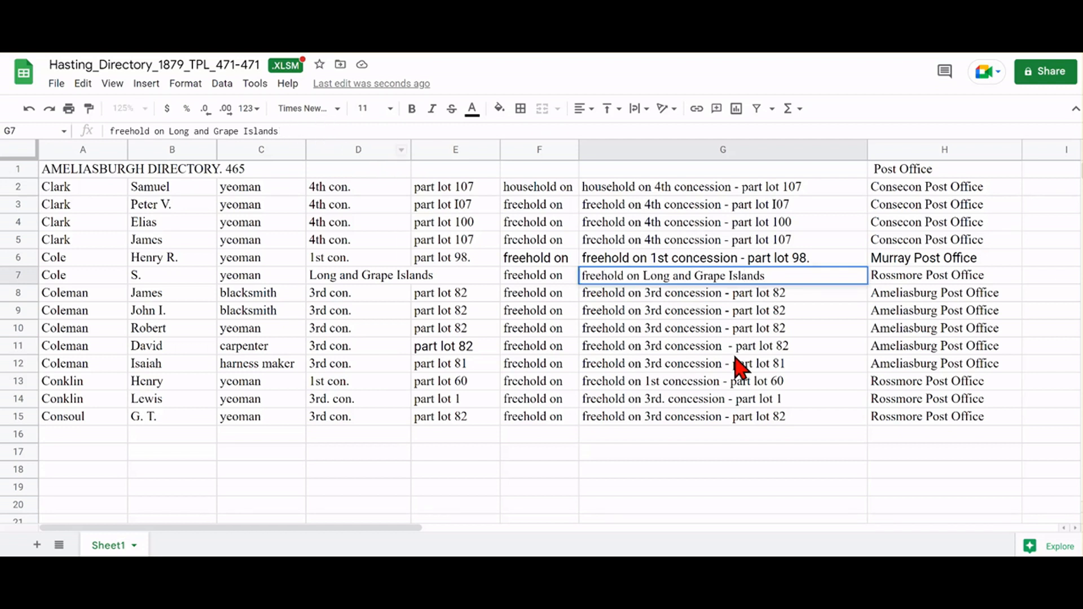
click(808, 346)
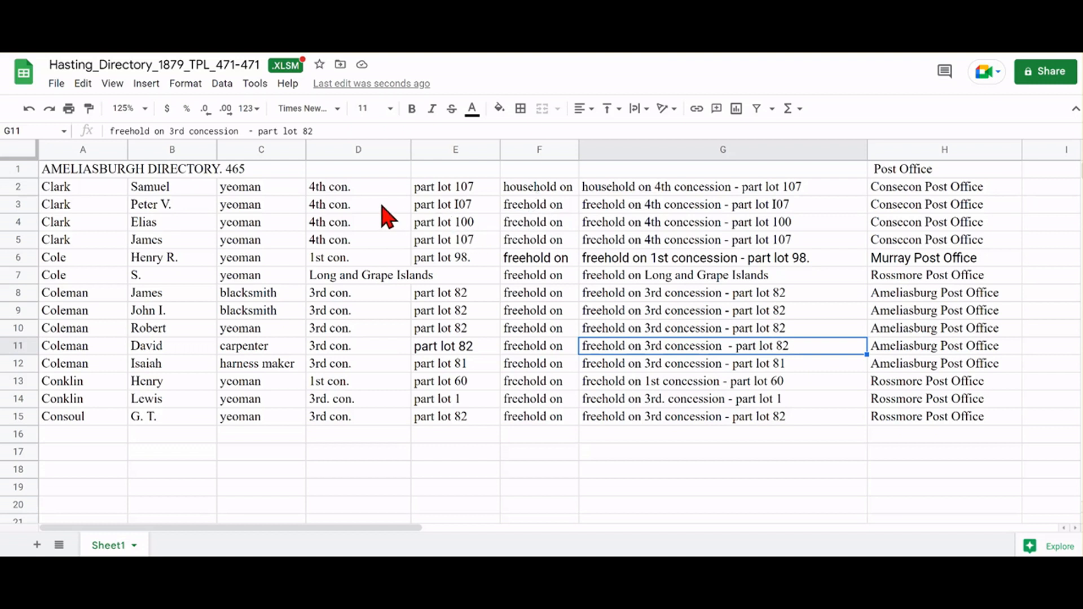
Delete the part lot column E, which is already merged into the combined residence column.
click(350, 150)
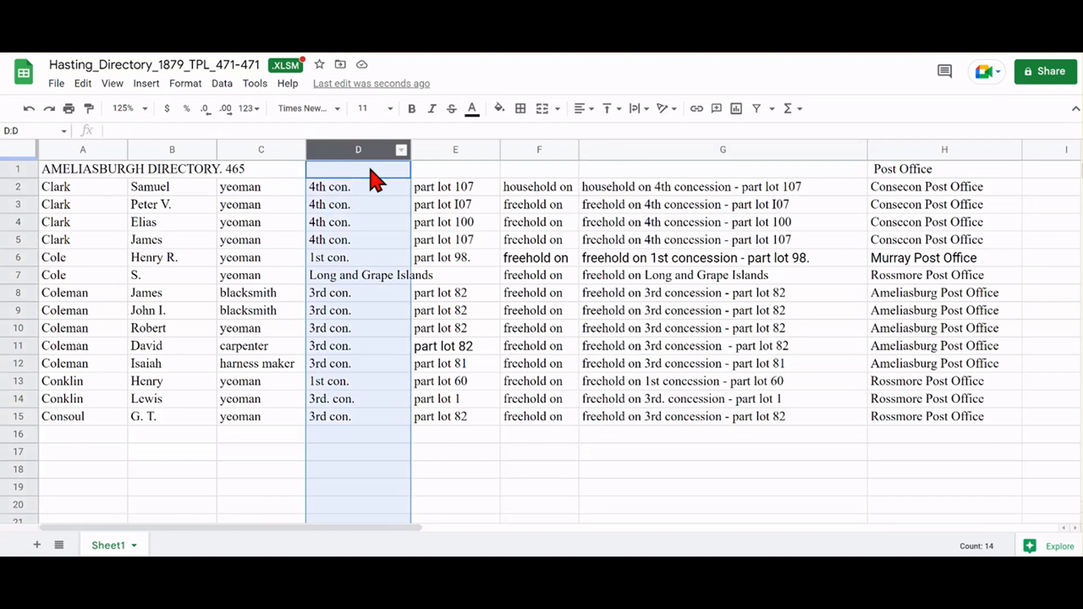
ctrl+click(437, 153)
ctrl+click(521, 151)
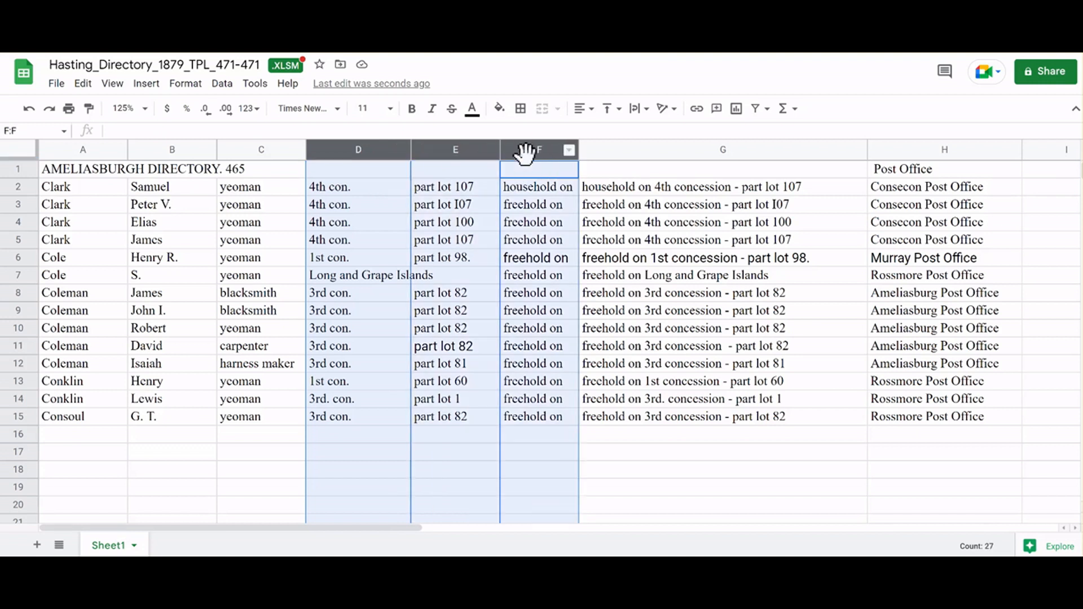
right_click(448, 219)
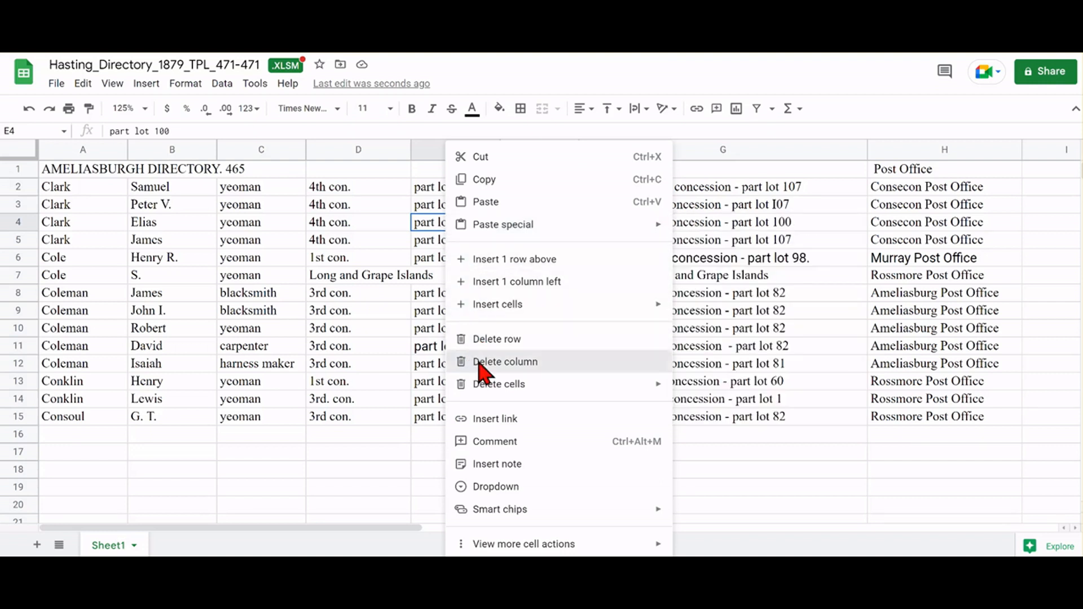
click(478, 364)
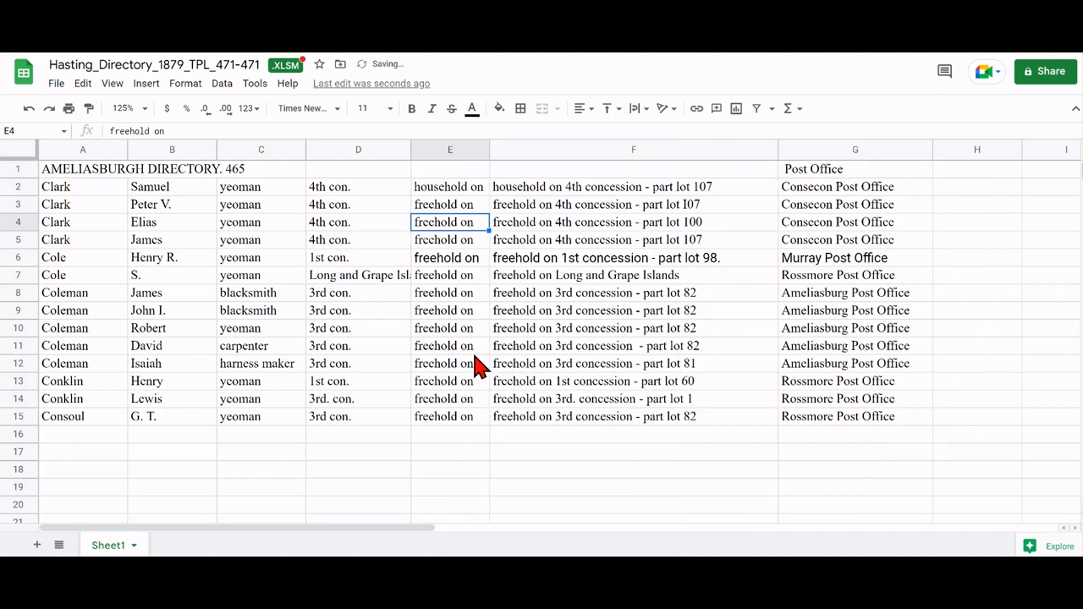
Delete the column E that holds only the "freehold on" and "household on" entries.
click(444, 152)
click(447, 221)
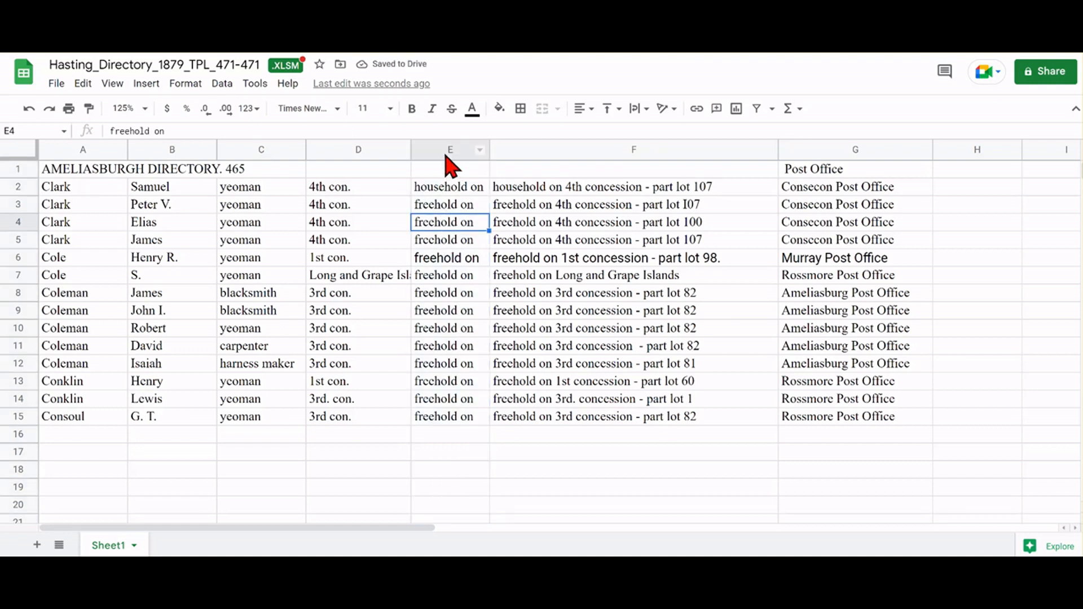
click(447, 151)
right_click(440, 265)
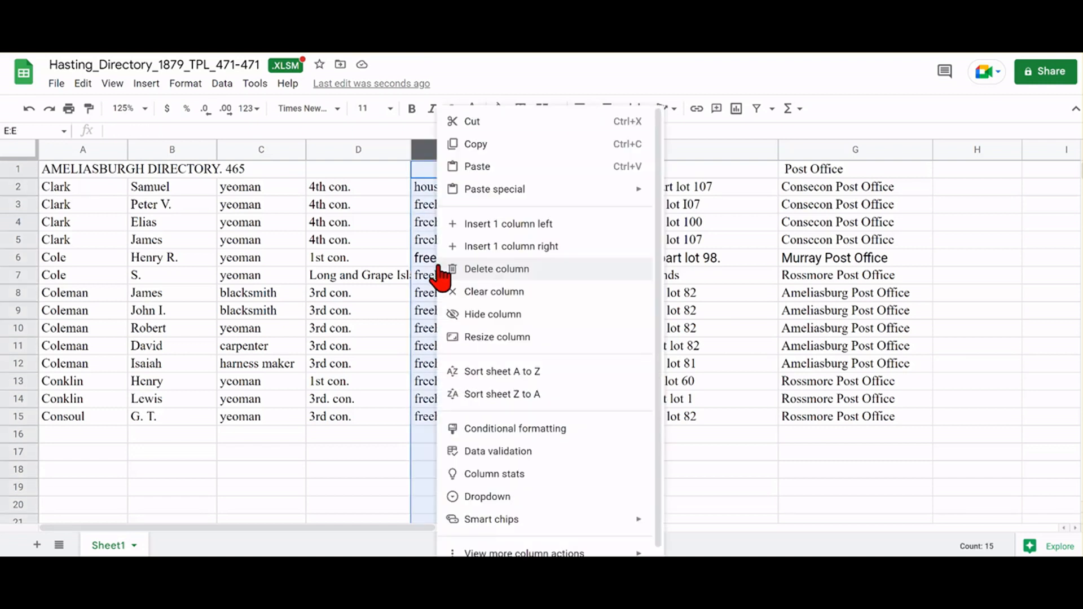
click(497, 270)
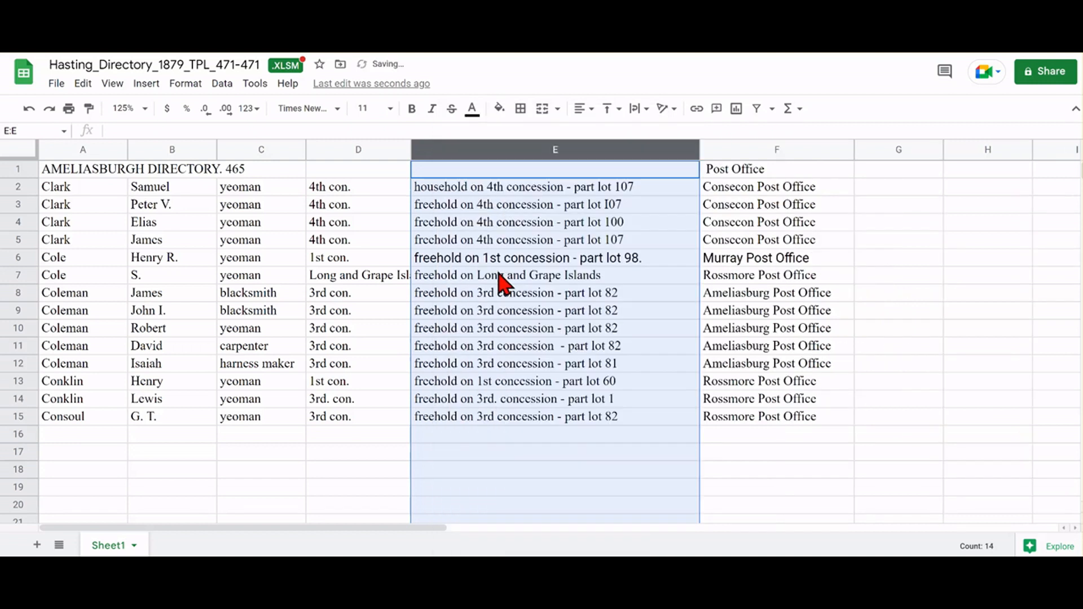
Delete the separate concession column D with the "con." entries.
click(350, 149)
right_click(340, 150)
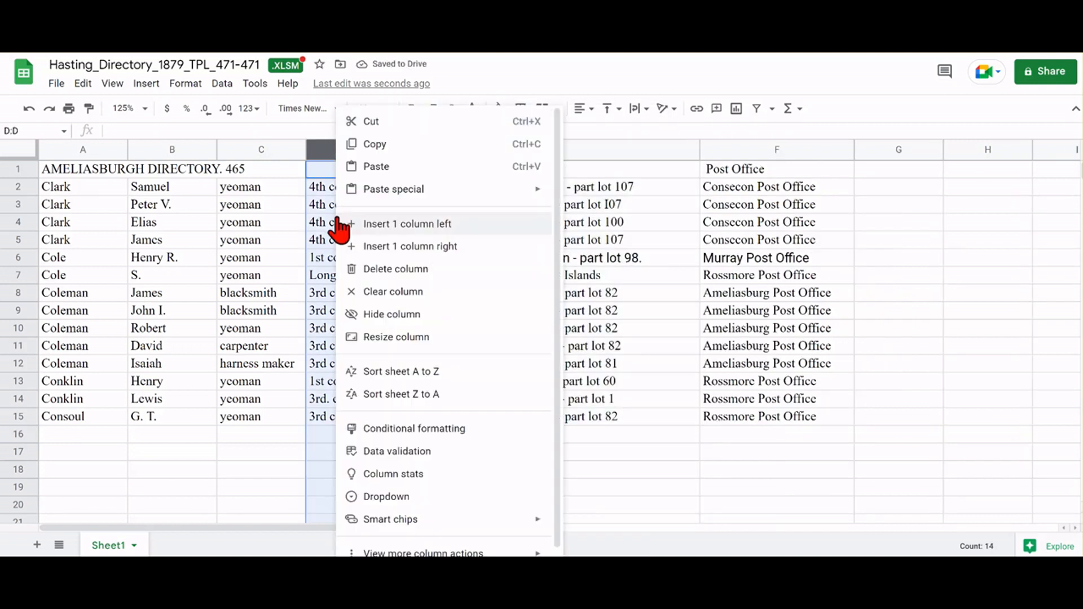
click(385, 271)
click(623, 474)
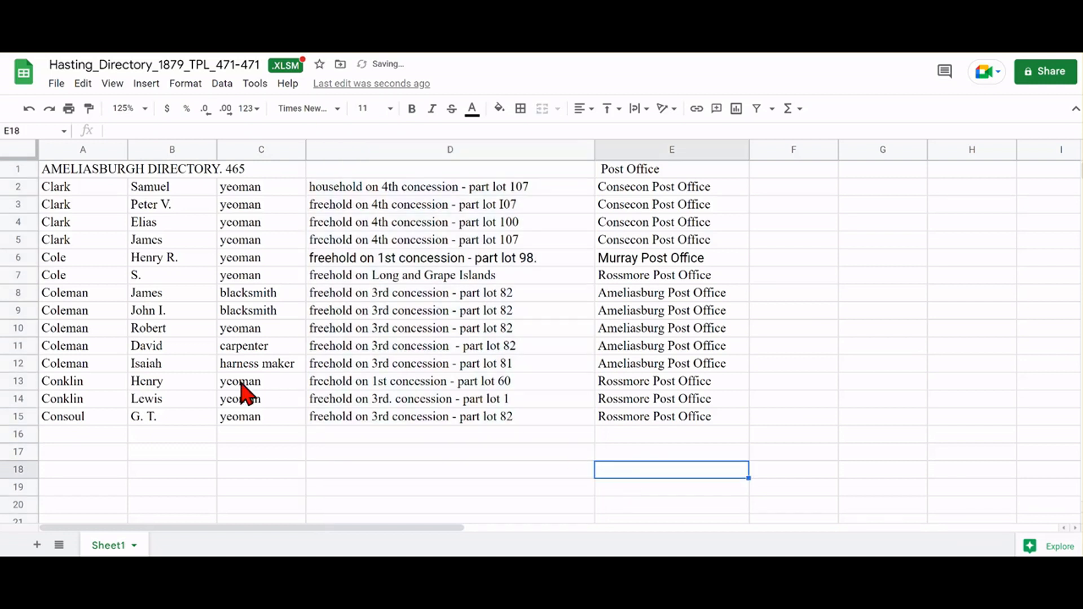
Insert a blank row below the directory title in row 1.
click(21, 168)
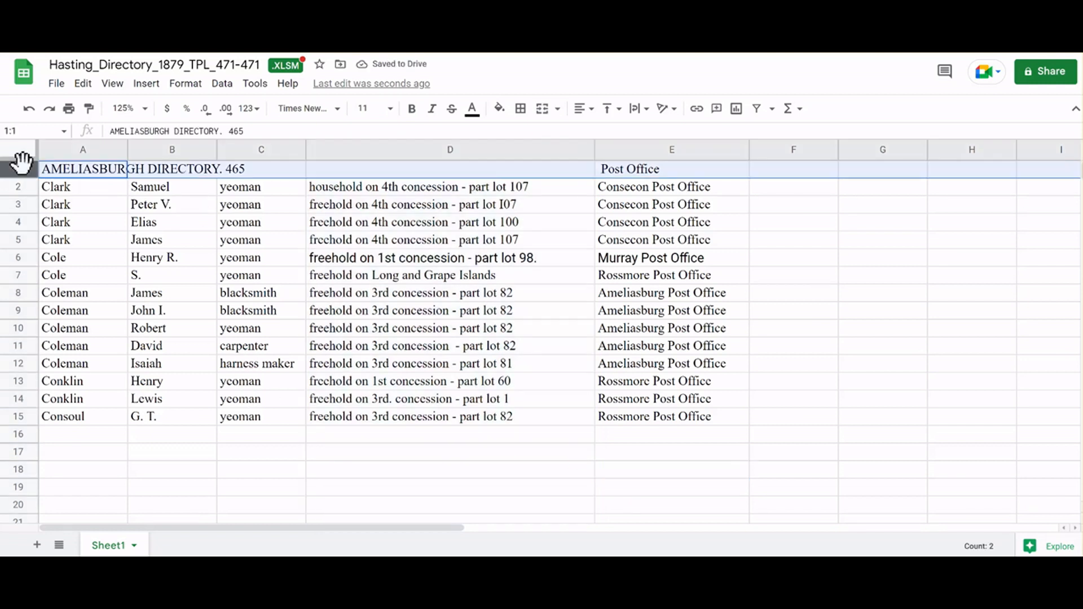
right_click(48, 174)
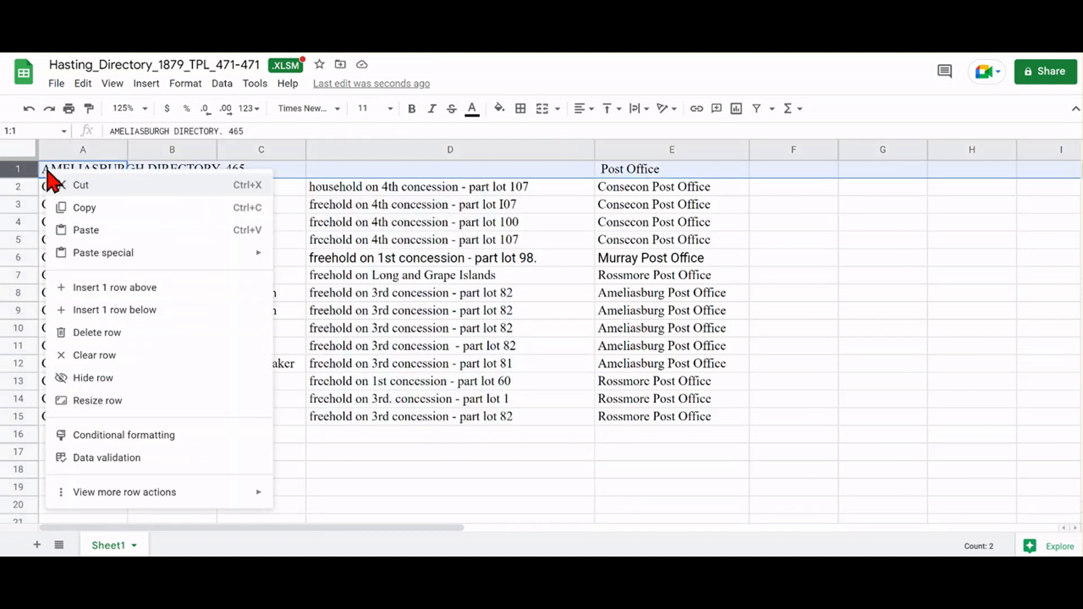
click(105, 310)
Enter the column headings SURNAME, GIVEN NAME, OCCUPATION and RESIDENCE in cells A2 through D2.
click(64, 188)
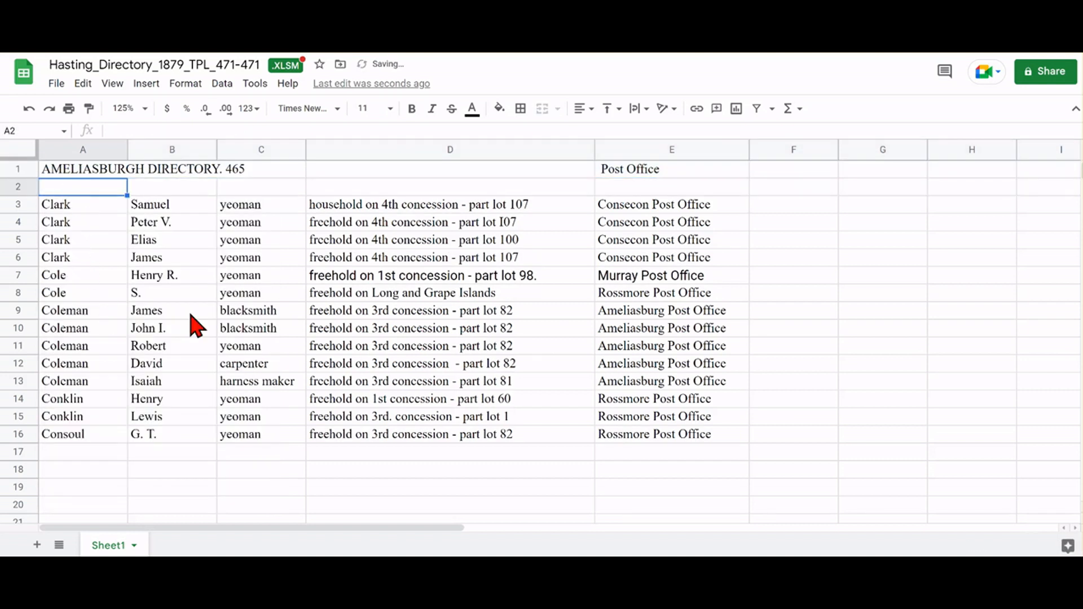
text(SURNAME)
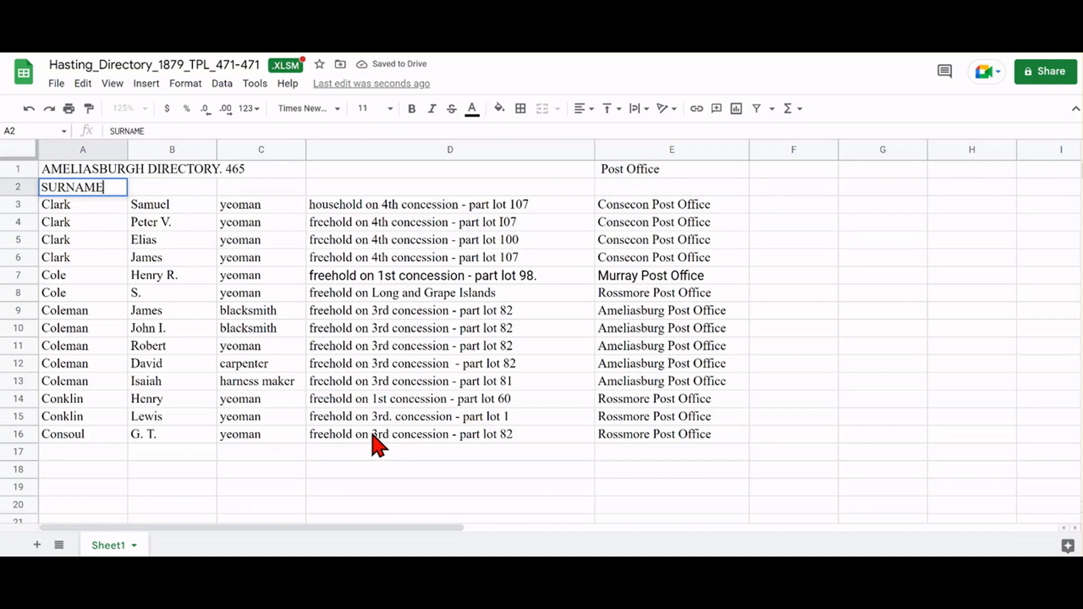
click(173, 190)
text(GIVEN NAME)
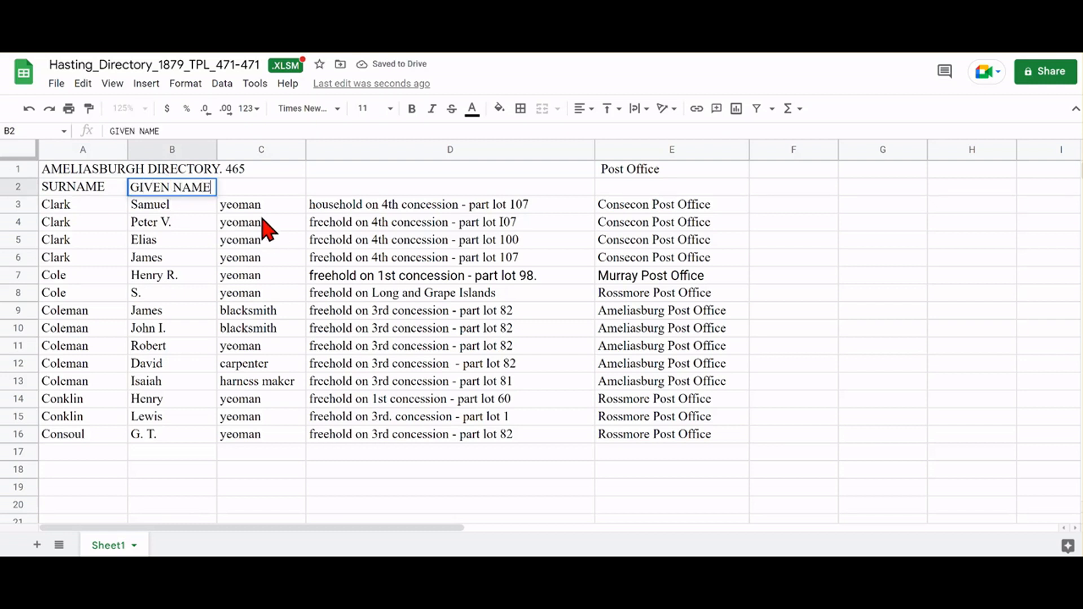
click(254, 186)
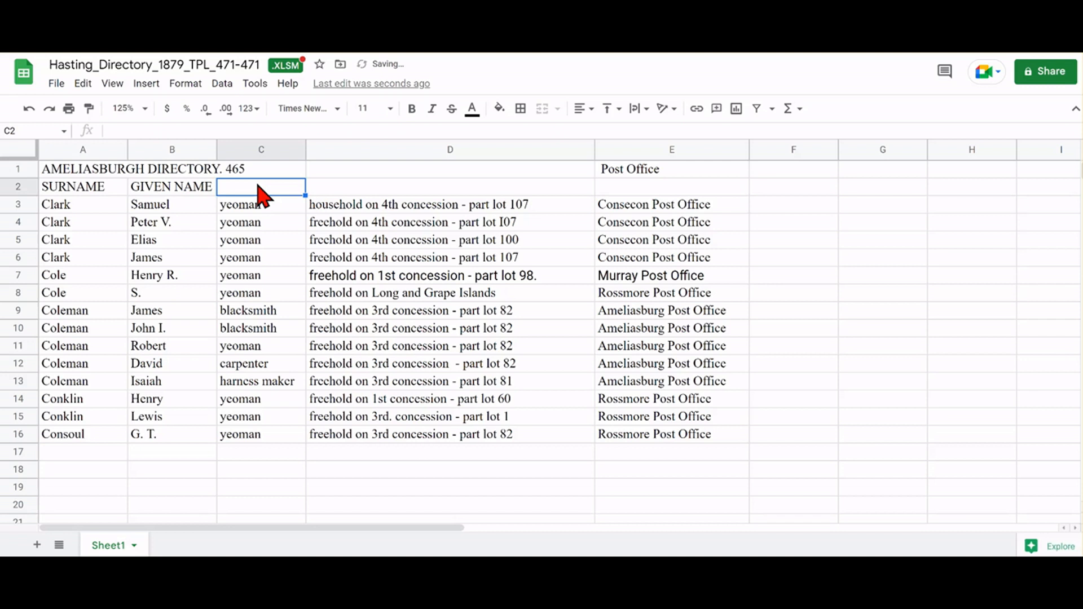
text(OCCUPA)
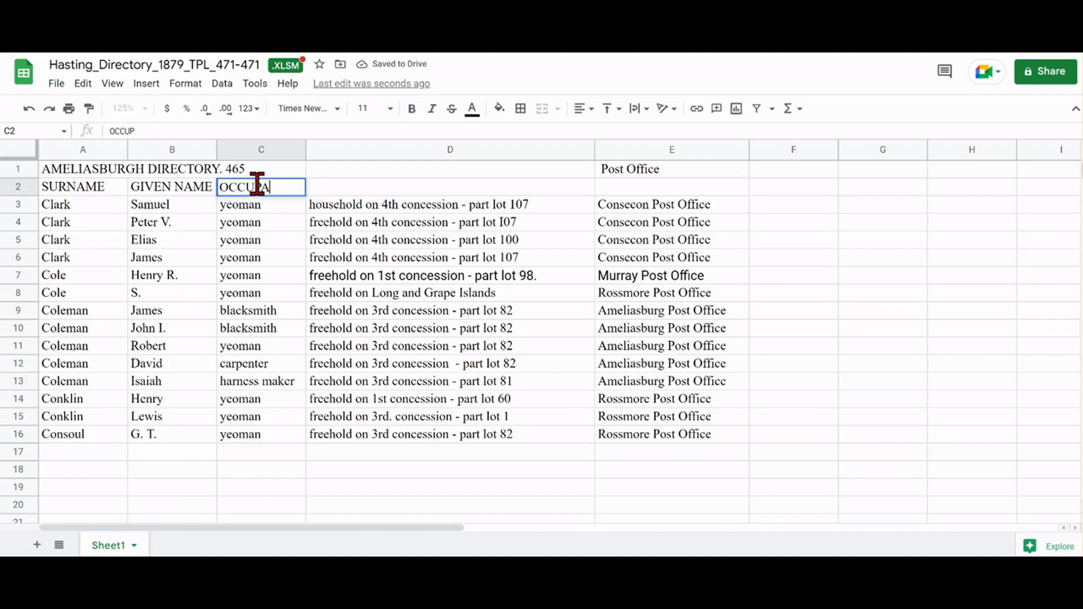
text(TION)
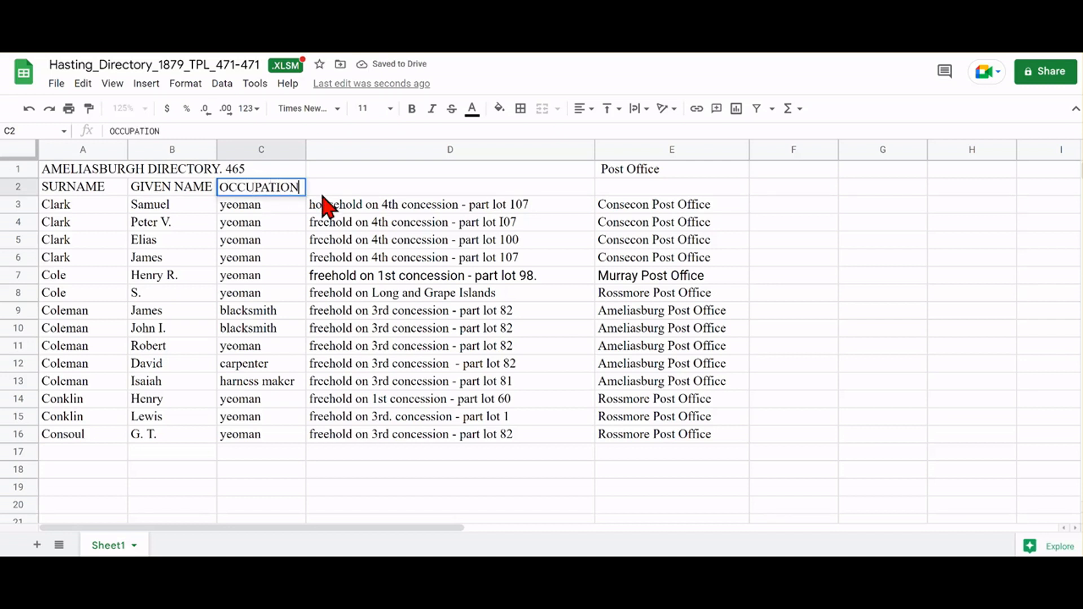
click(368, 186)
text(RESIDENCE)
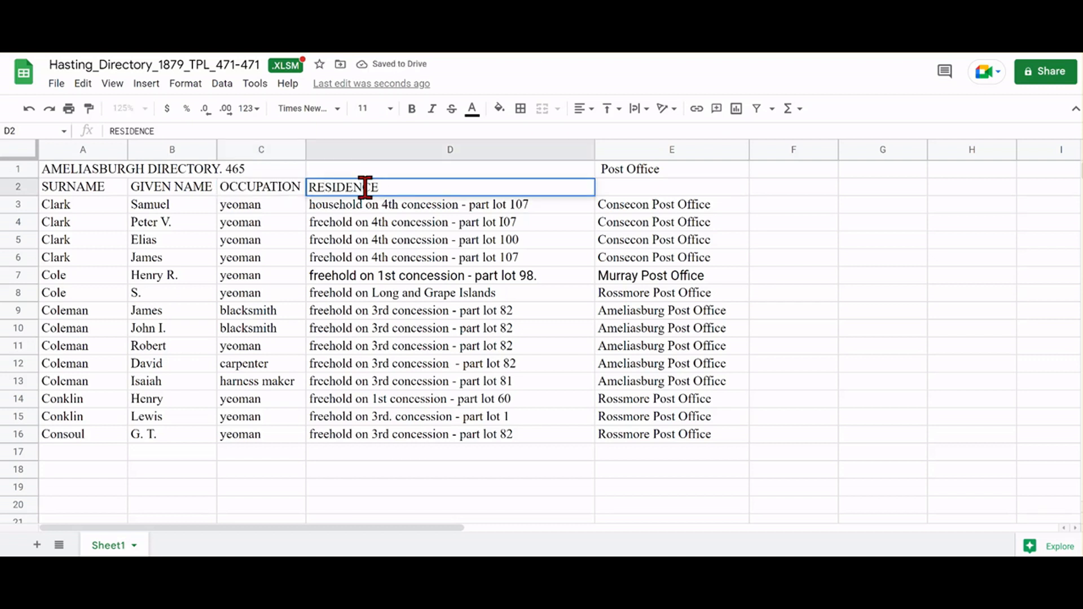
Enter the heading POST OFFICE in E2 and clear the old Post Office heading from E1.
click(618, 190)
text(P)
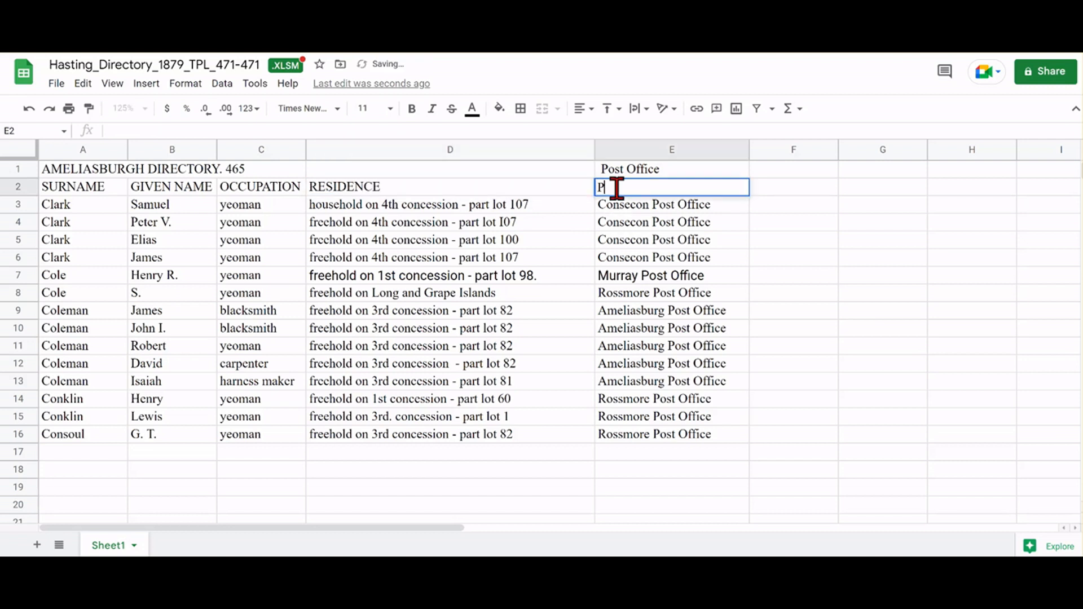
text(OST OFFICE)
click(647, 169)
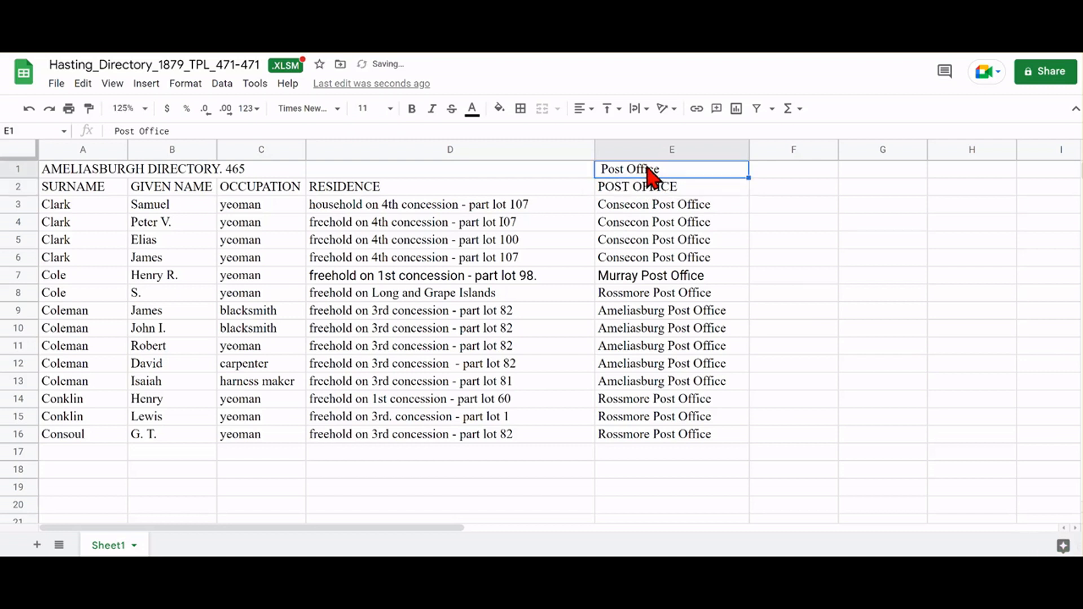
key(Delete)
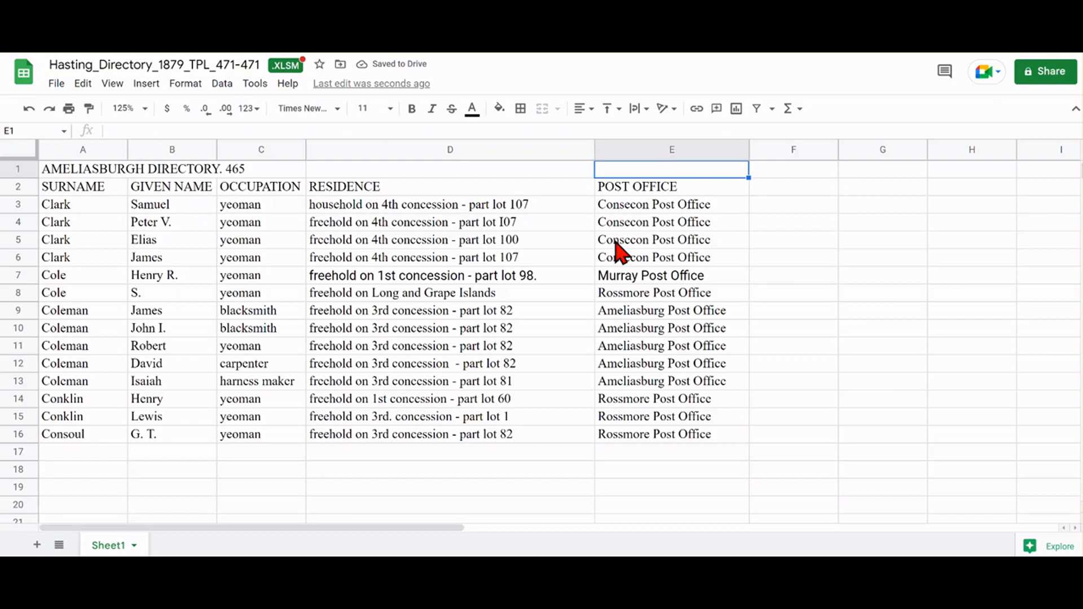
Insert a blank column before the POST OFFICE column and enter the heading MUNICIPALITY in E2.
click(646, 152)
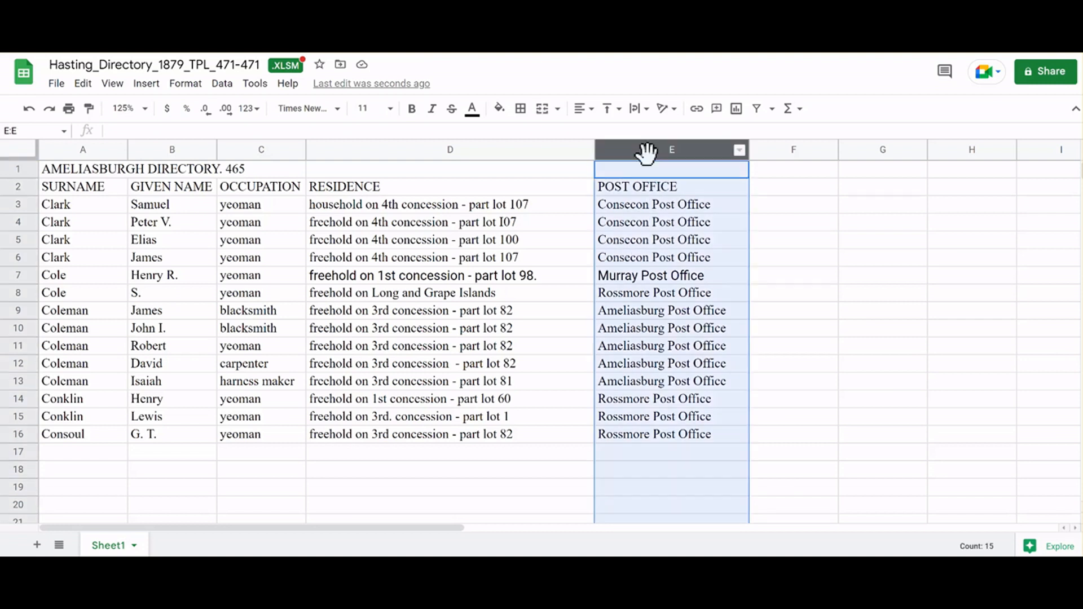
right_click(647, 218)
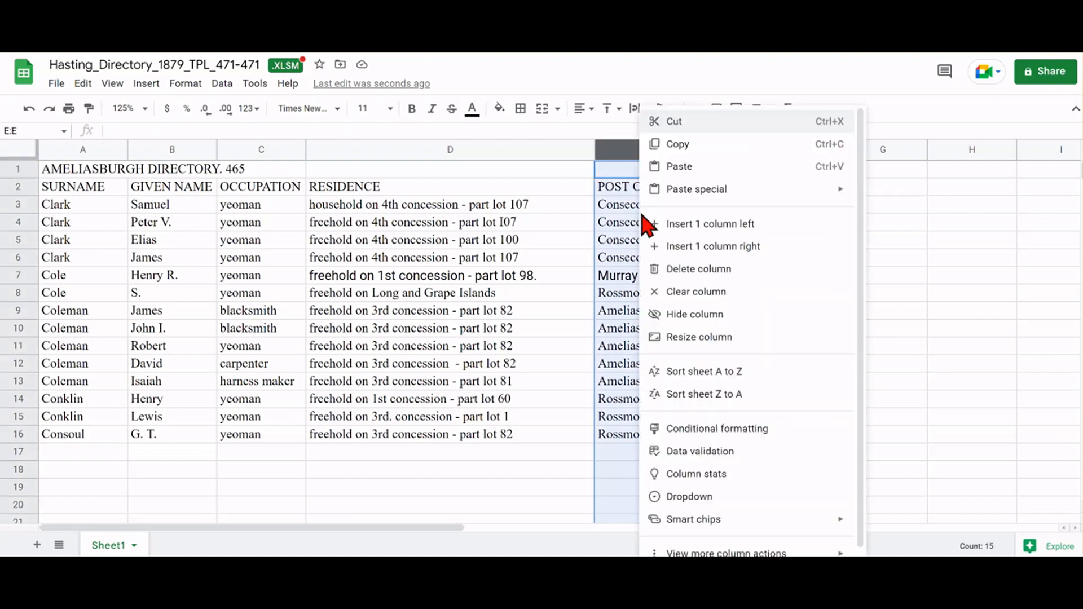
click(688, 227)
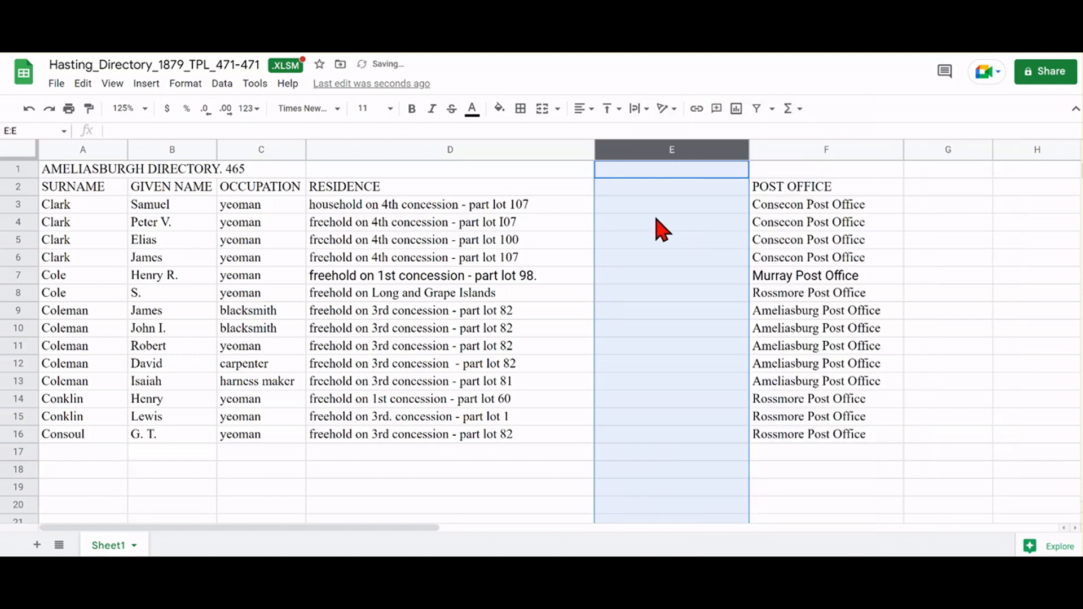
click(633, 192)
text(MUNICIPALITY)
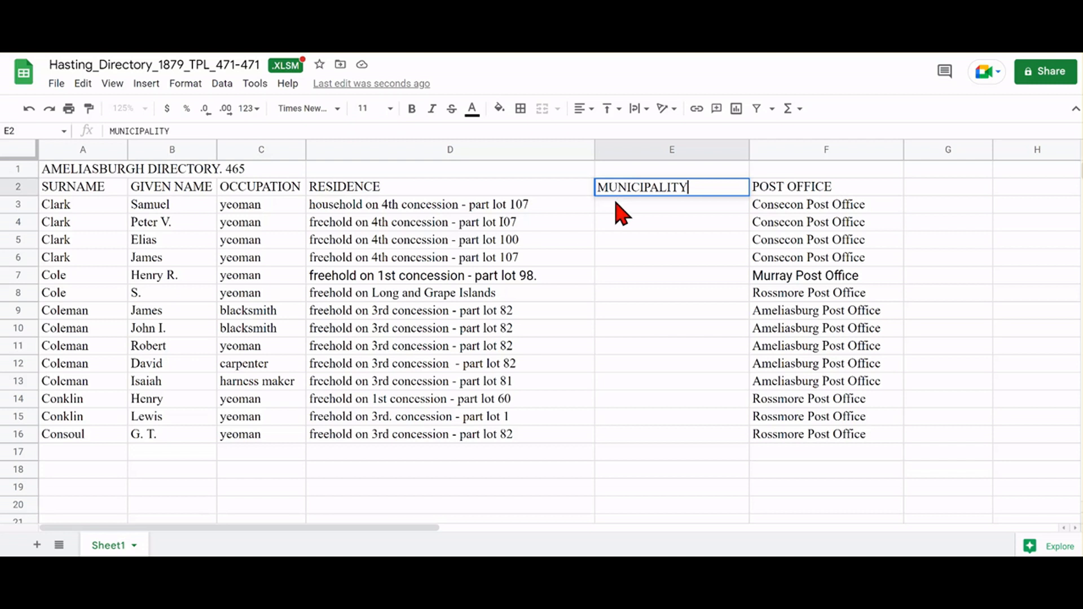
key(Return)
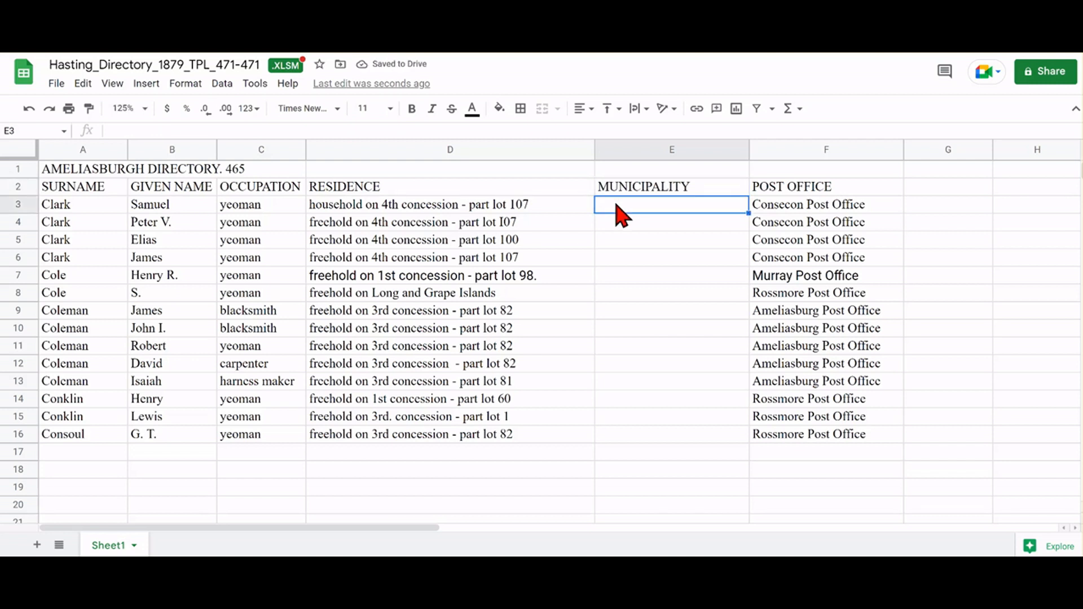
Enter "Ameliasburgh Township" in E3 under MUNICIPALITY, correcting the inverted capitalization.
text(aMELIASBURGH tOWNSHIP)
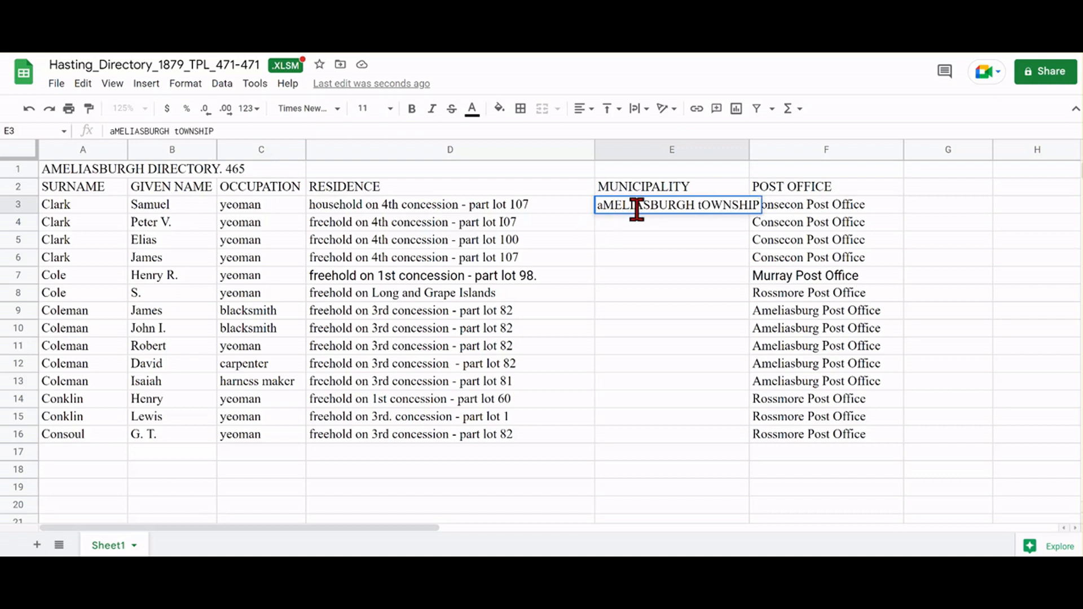
key(BackSpace)
key(BackSpace)
key(BackSpace)
key(BackSpace)
key(BackSpace)
key(BackSpace)
key(BackSpace)
key(BackSpace)
key(BackSpace)
key(BackSpace)
key(BackSpace)
key(BackSpace)
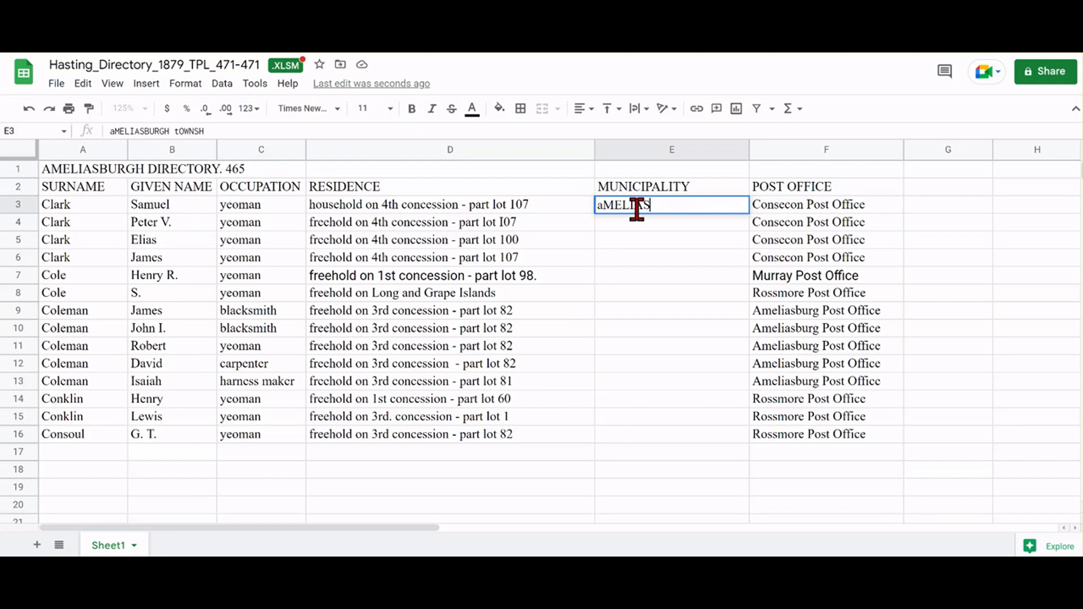
key(BackSpace)
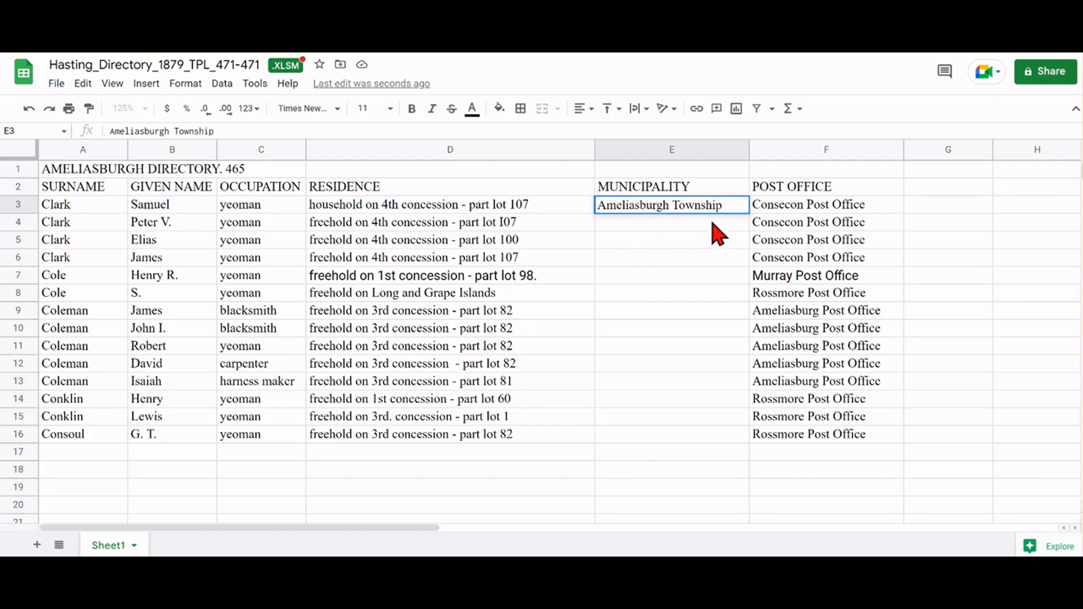
Fill "Ameliasburgh Township" from E3 down through E16 in the MUNICIPALITY column.
key(Return)
click(731, 208)
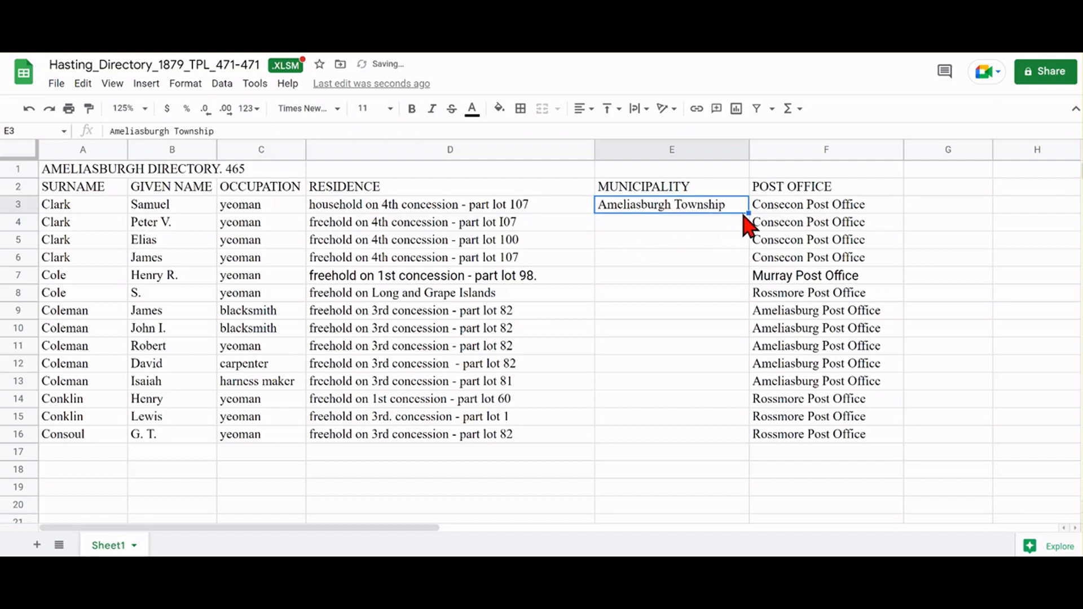
drag(743, 210, 756, 435)
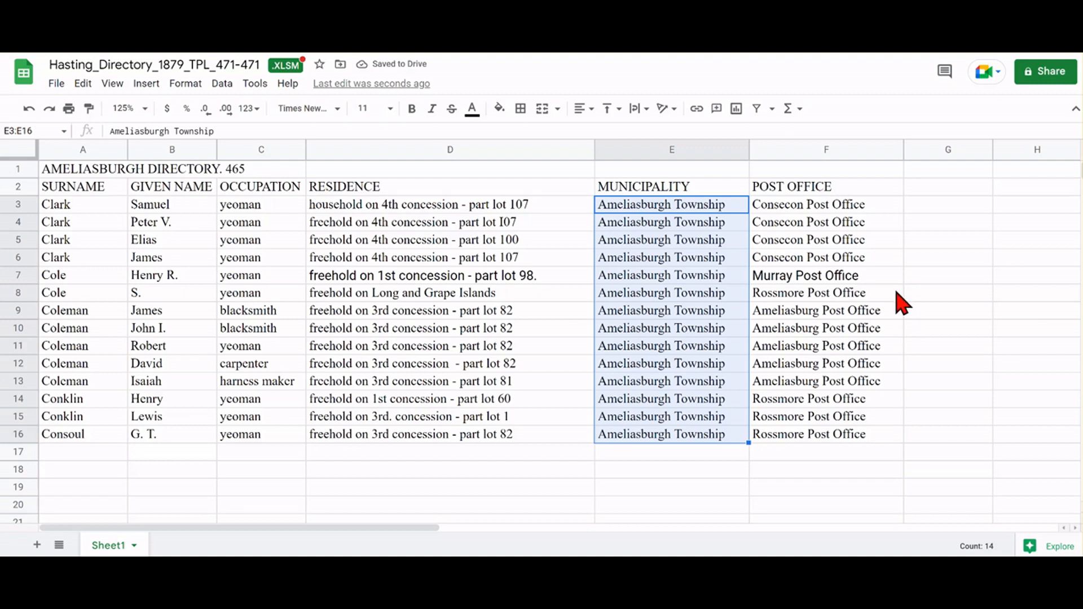
Enter the heading PAGE in G2 and the page number 465 in G3.
click(943, 194)
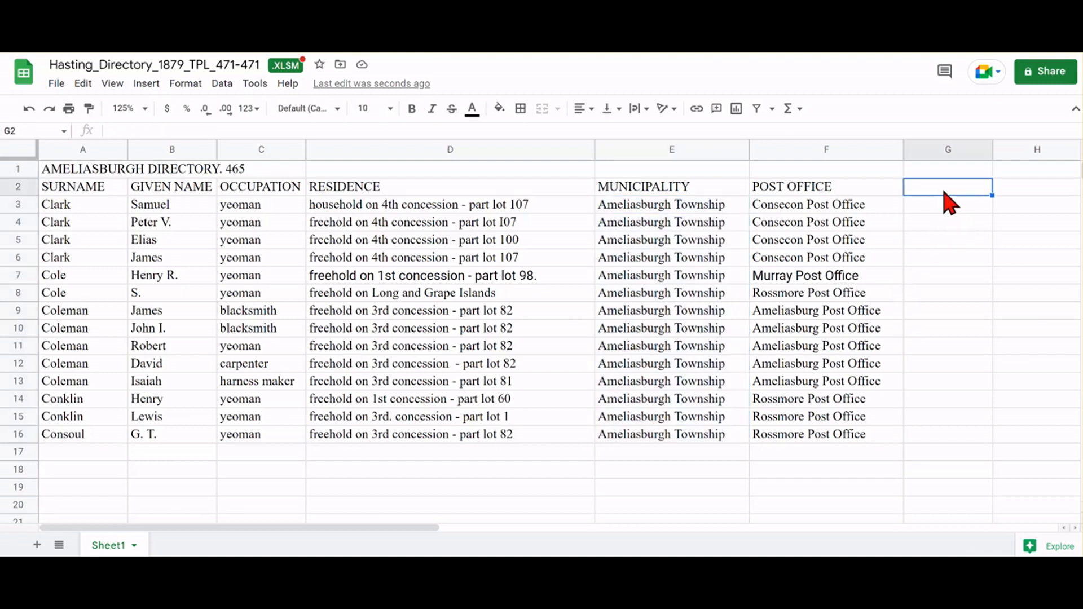
text(PAGE)
key(Return)
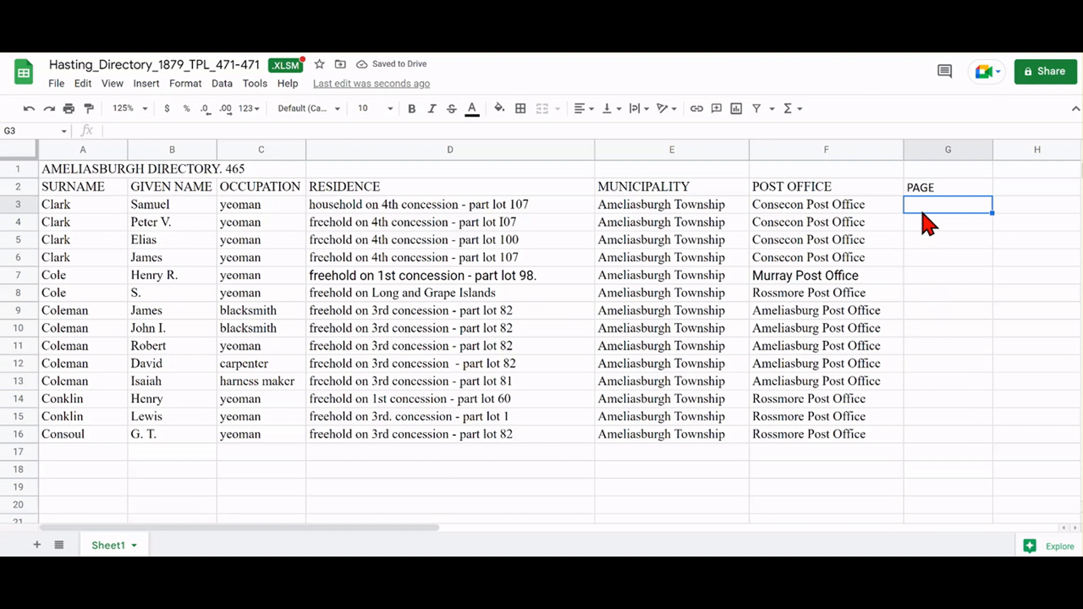
text(465)
key(Return)
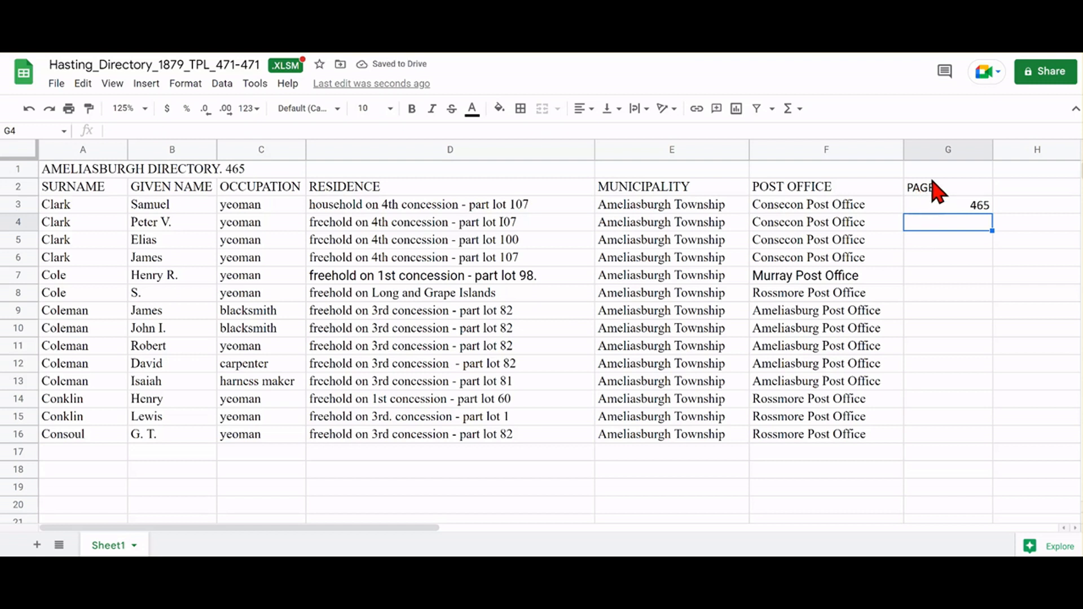
Left-align the PAGE column and copy 465 from G3 down through G16.
click(936, 149)
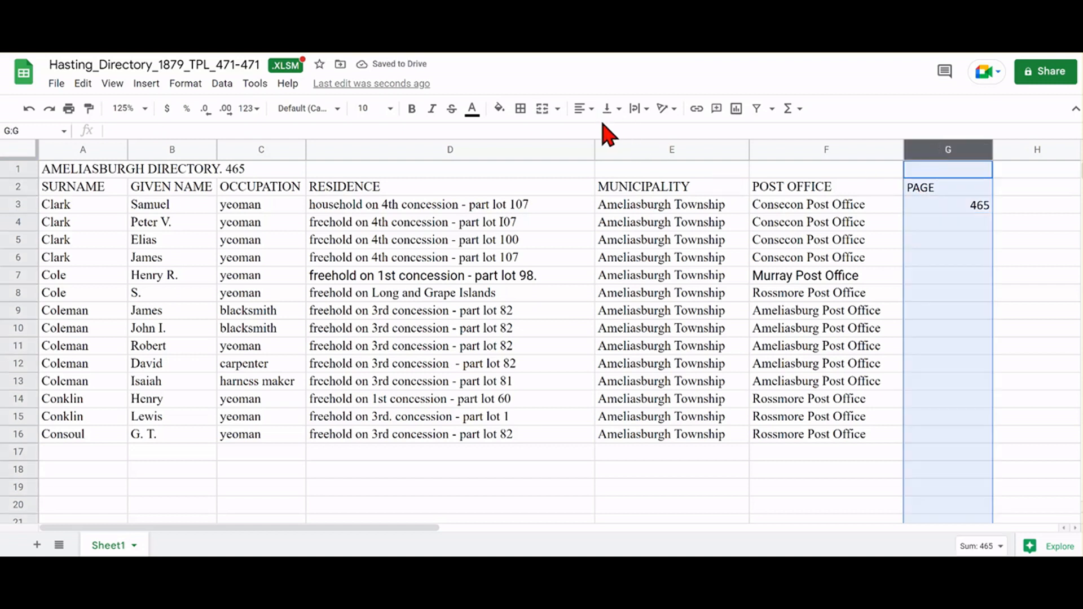
click(588, 109)
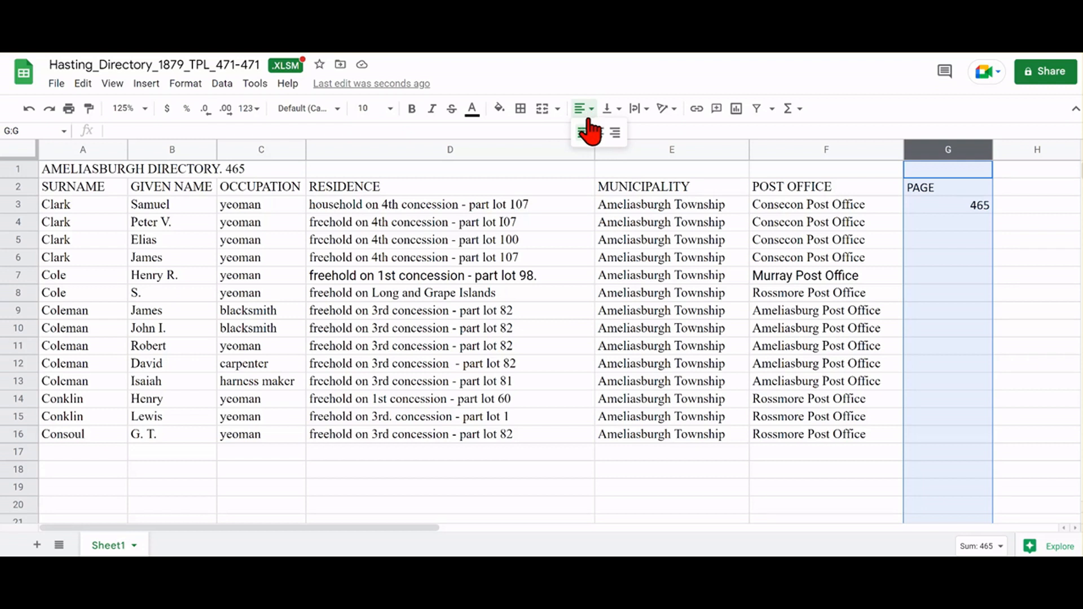
click(580, 132)
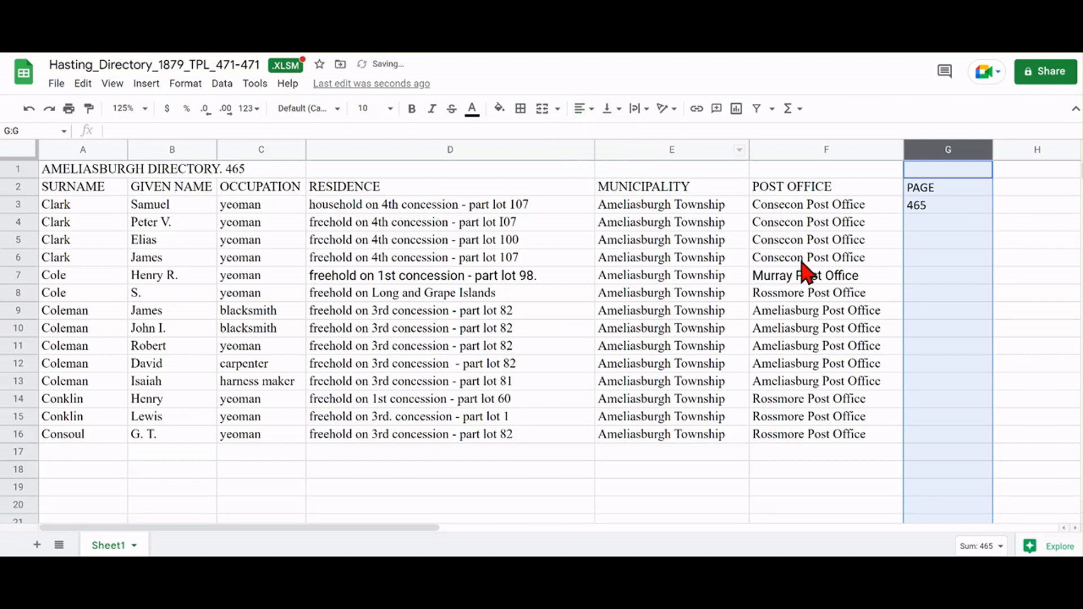
click(940, 217)
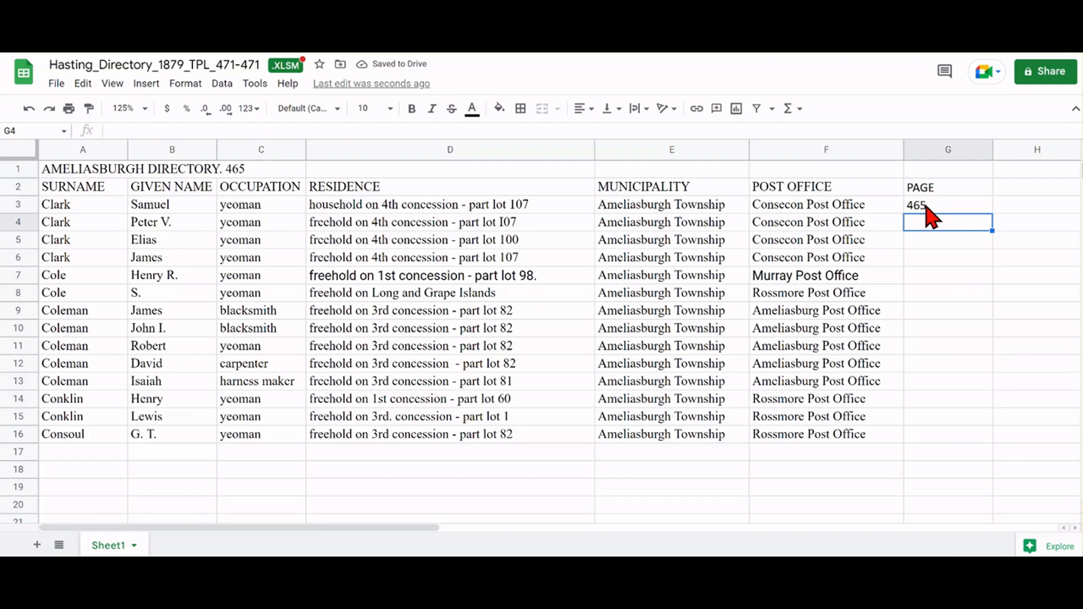
key(Up)
drag(990, 212, 982, 429)
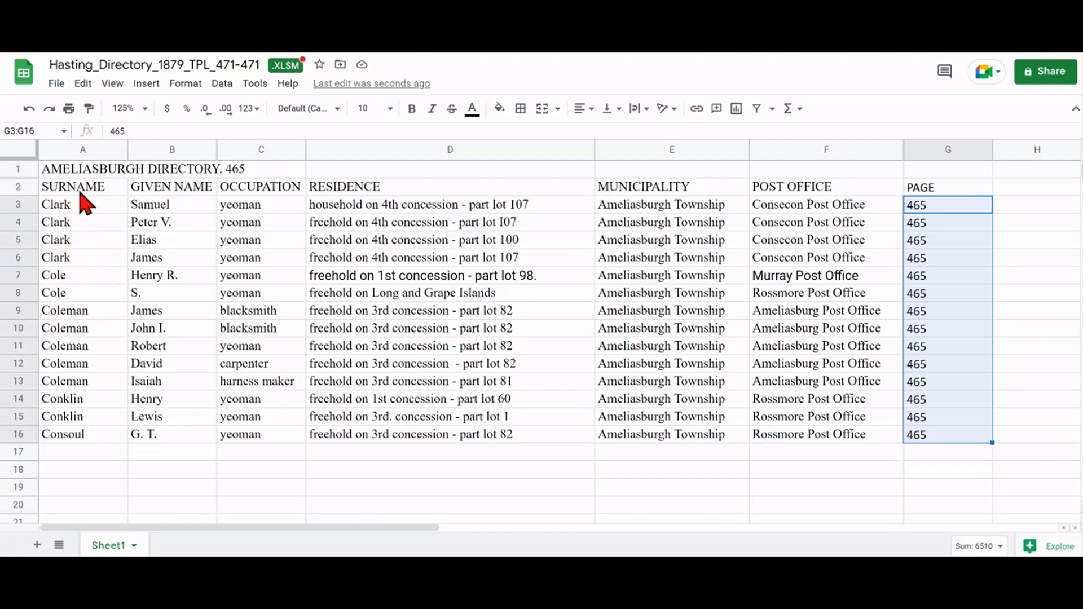
Insert a blank column on each side of the GIVEN NAME column and widen the new column beside SURNAME.
click(80, 149)
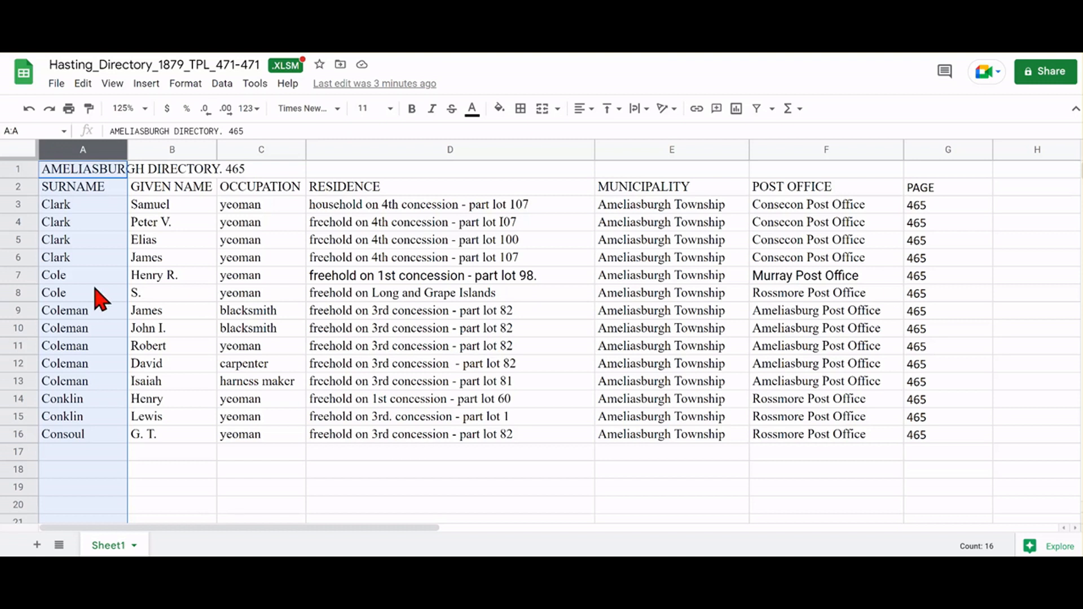
click(152, 152)
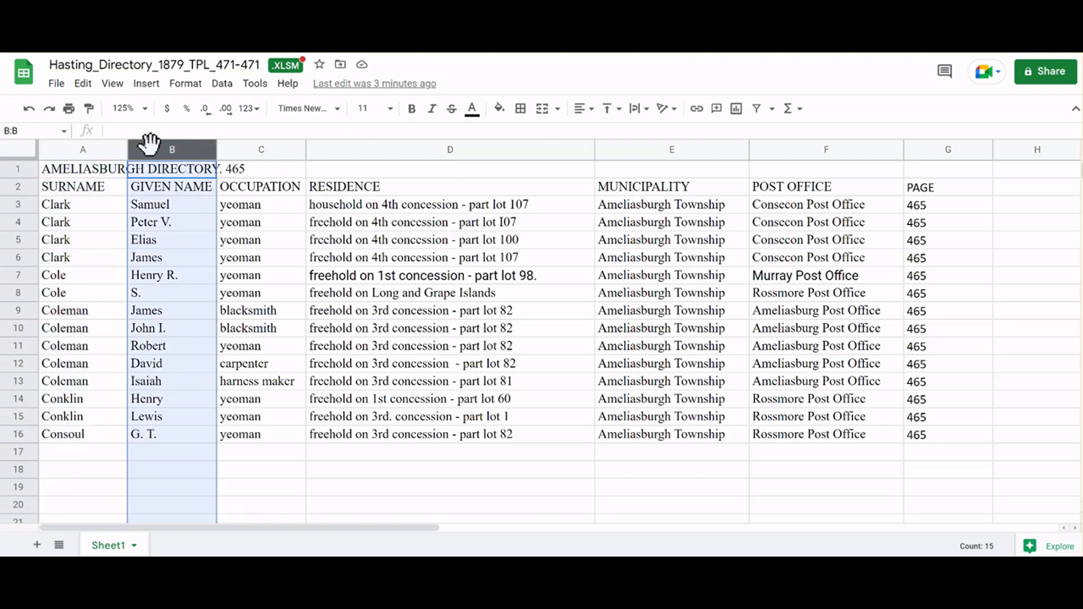
right_click(175, 179)
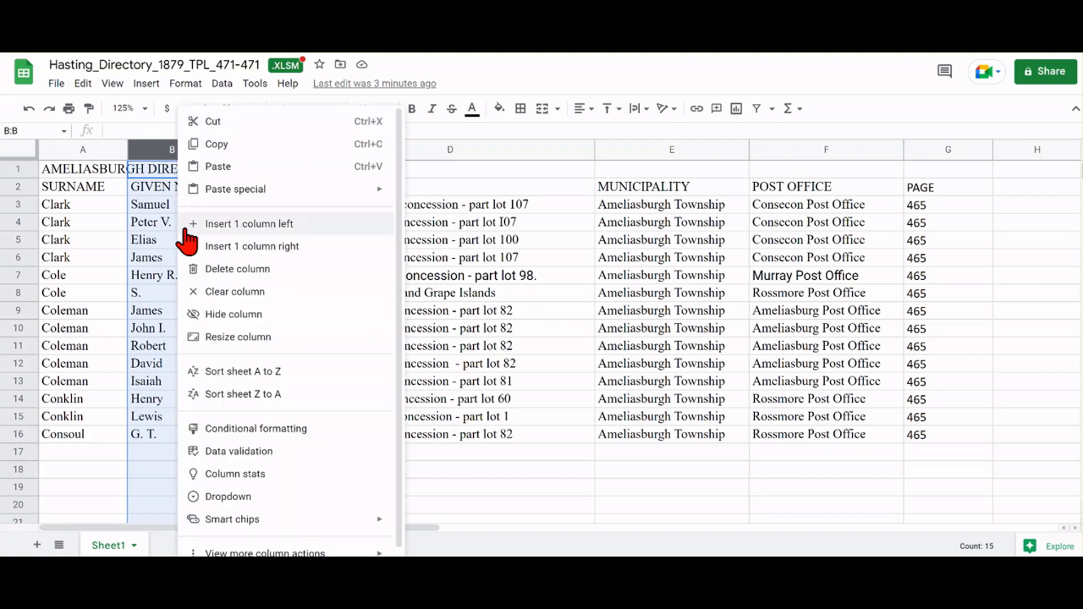
click(213, 253)
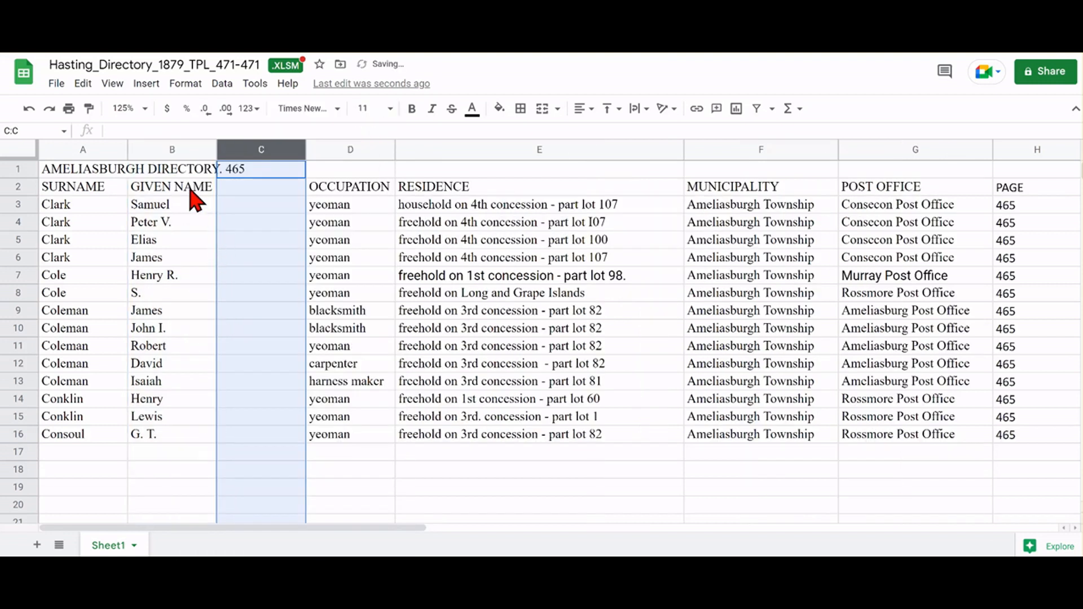
click(169, 152)
right_click(169, 152)
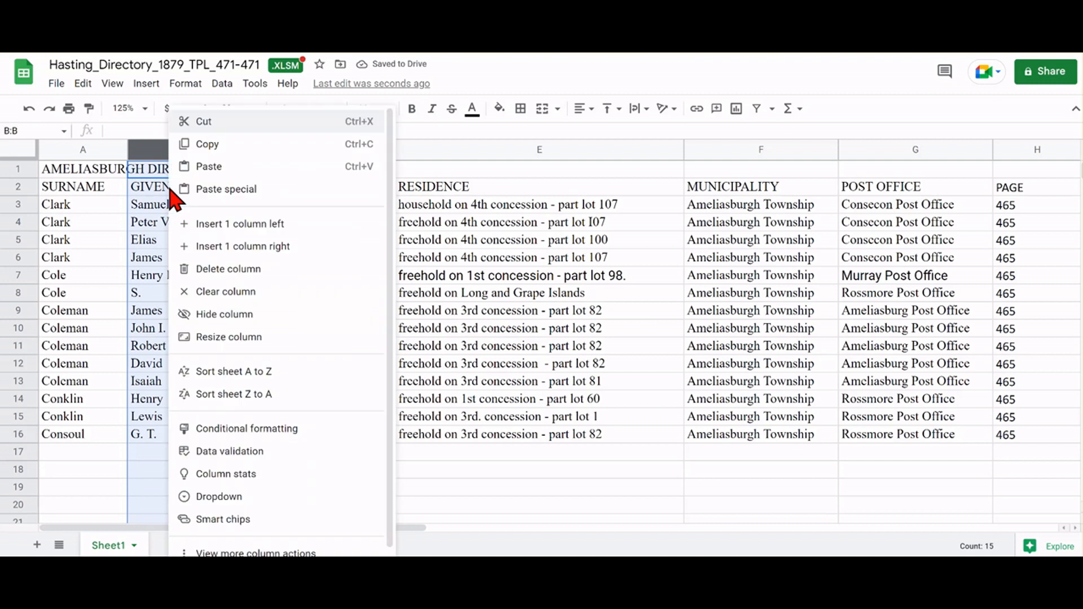
click(213, 231)
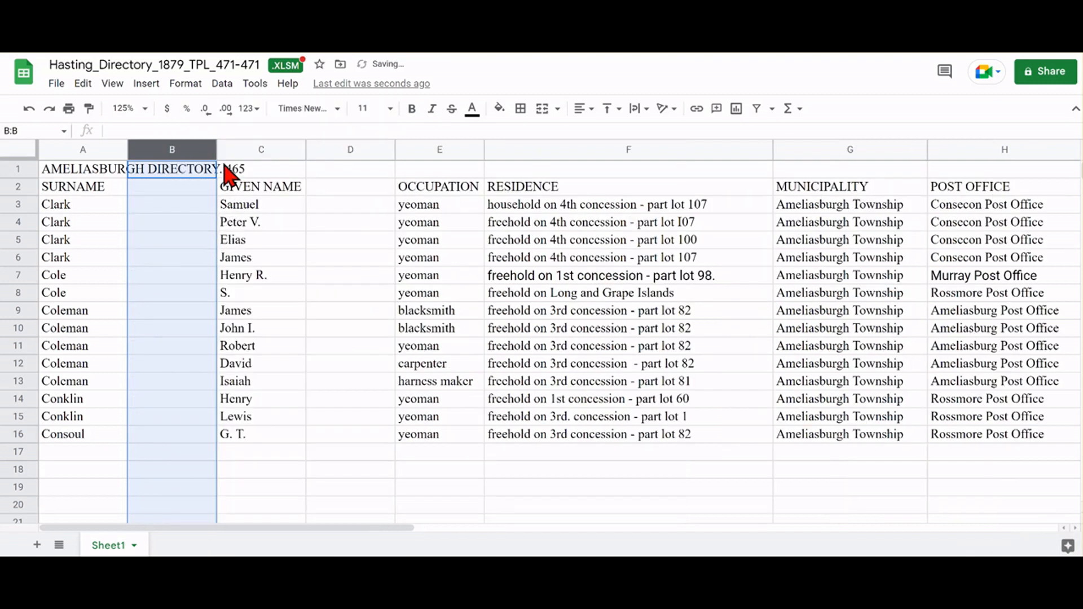
drag(219, 153, 266, 151)
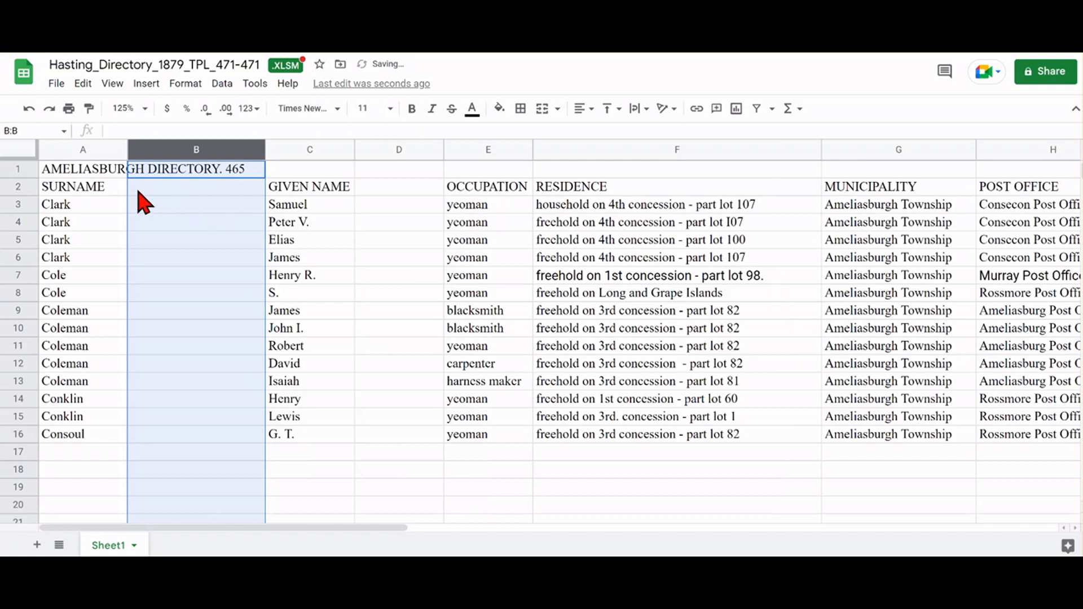
Remove the text "AMELIASBURGH DIRECTORY." from A1, keeping only 465.
click(84, 169)
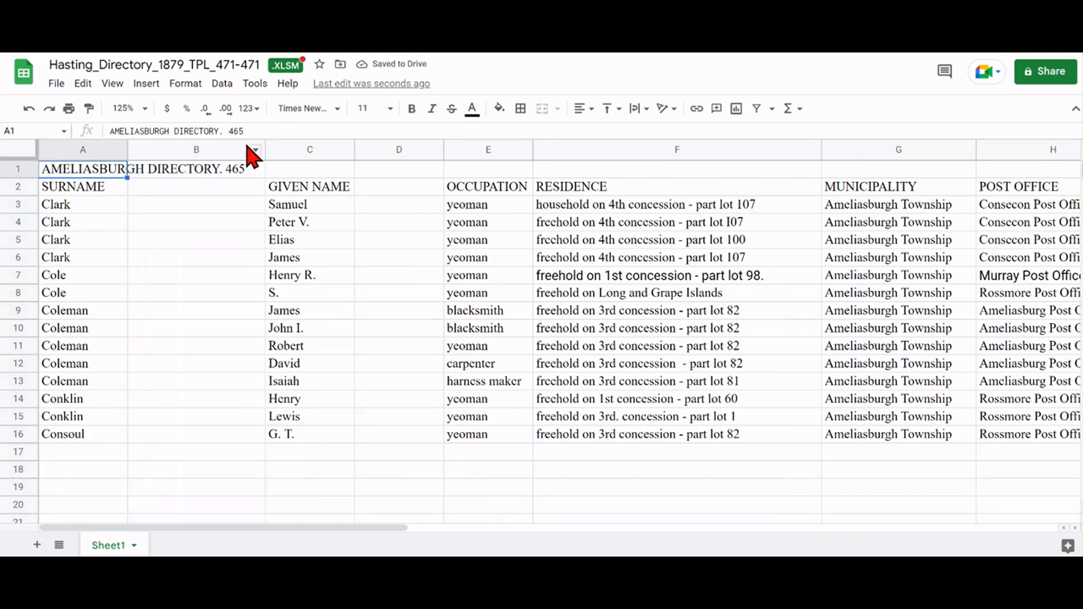
drag(230, 126, 110, 120)
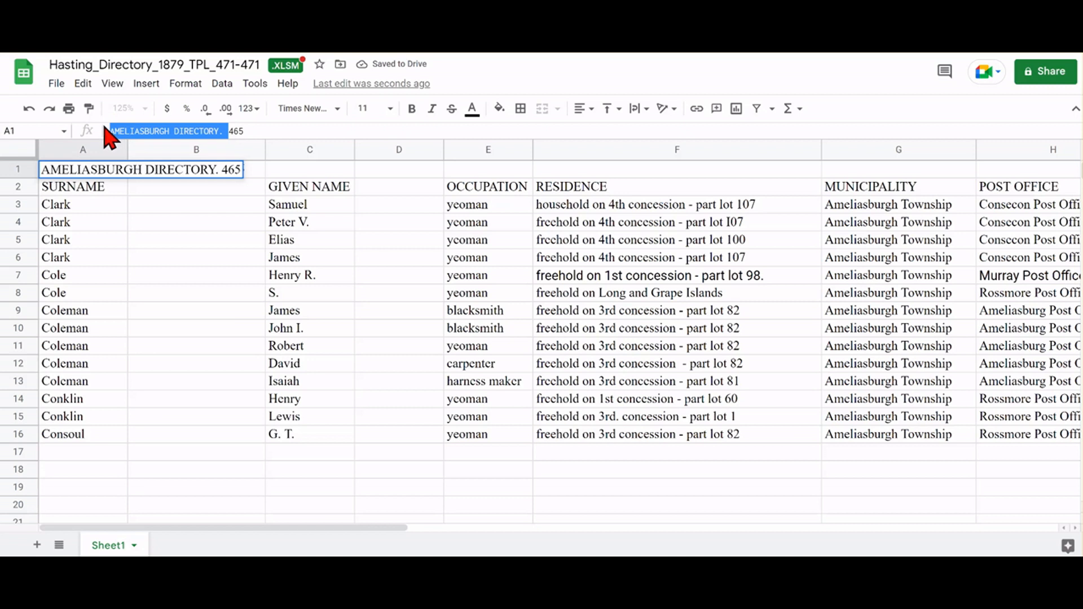
key(BackSpace)
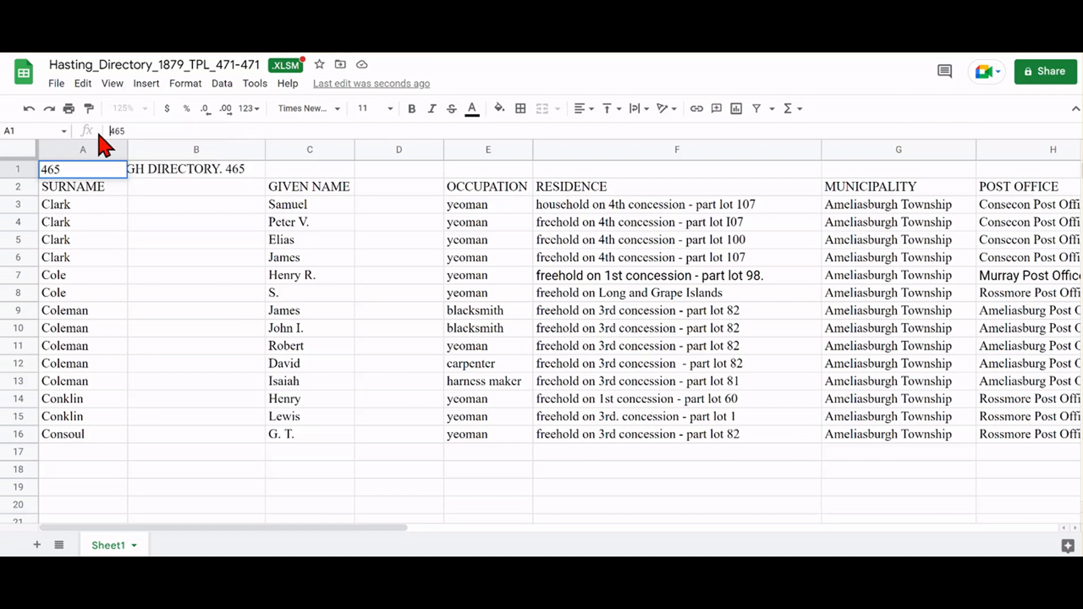
Enter =upper(a1) in B1 and accept the suggested autofill to uppercase the remaining surnames in column B.
click(154, 171)
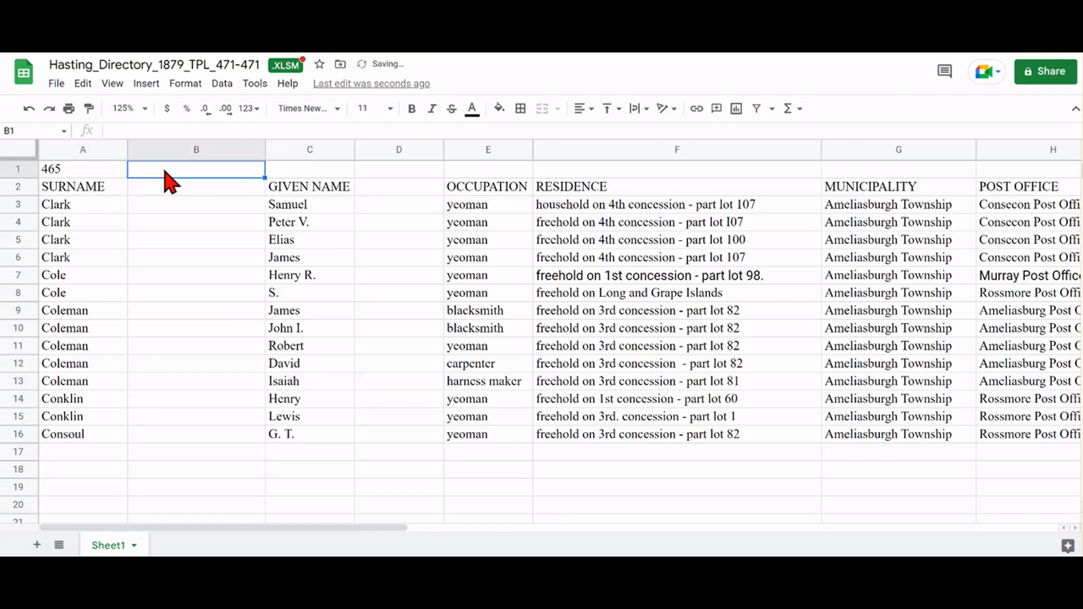
text(=up)
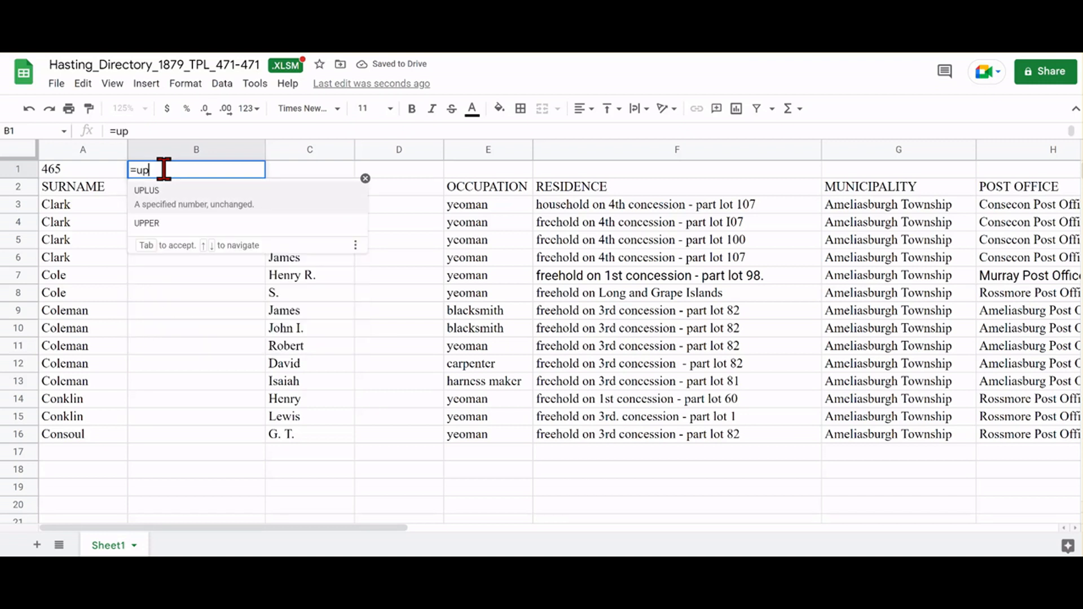
text(per()
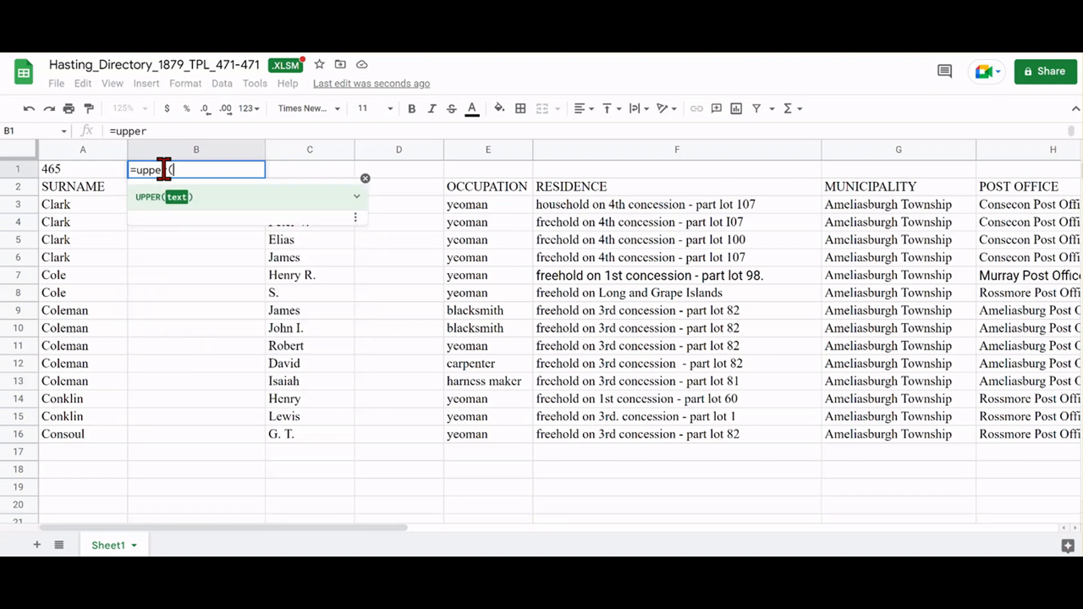
text(a)
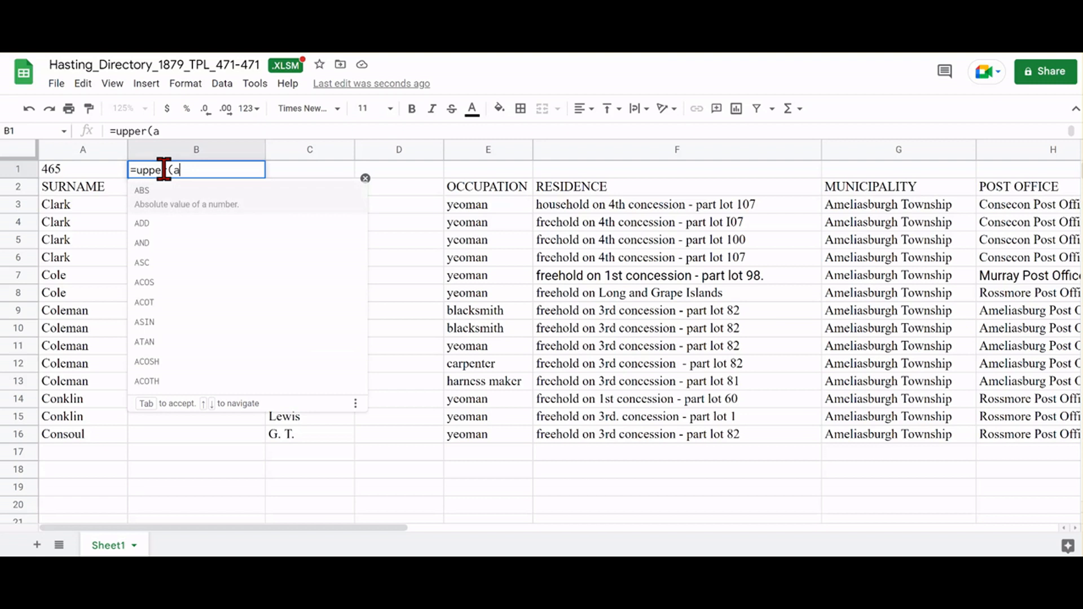
text(1))
key(Return)
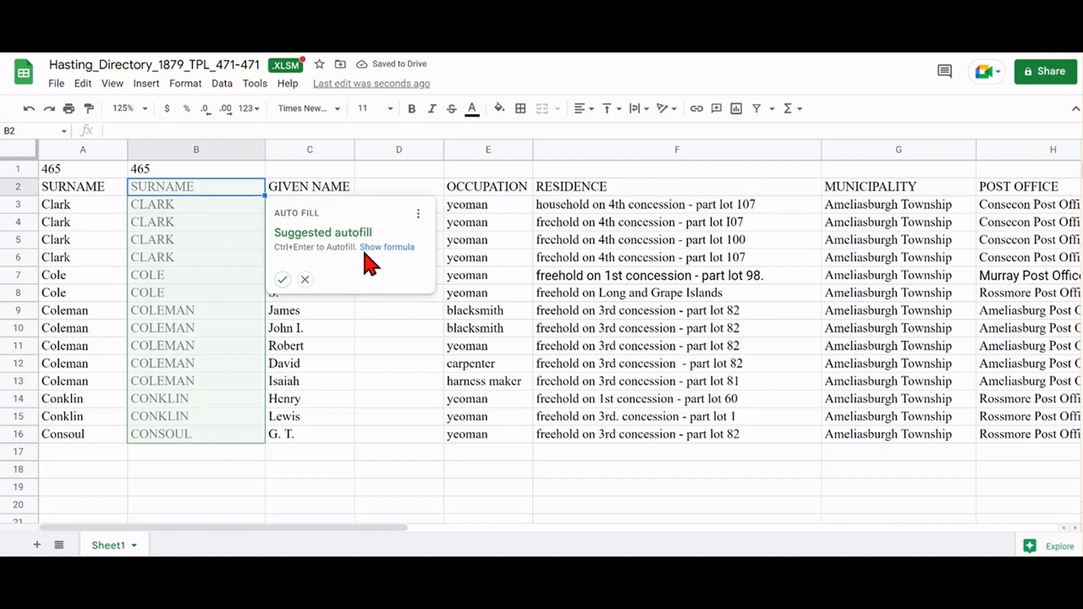
click(282, 279)
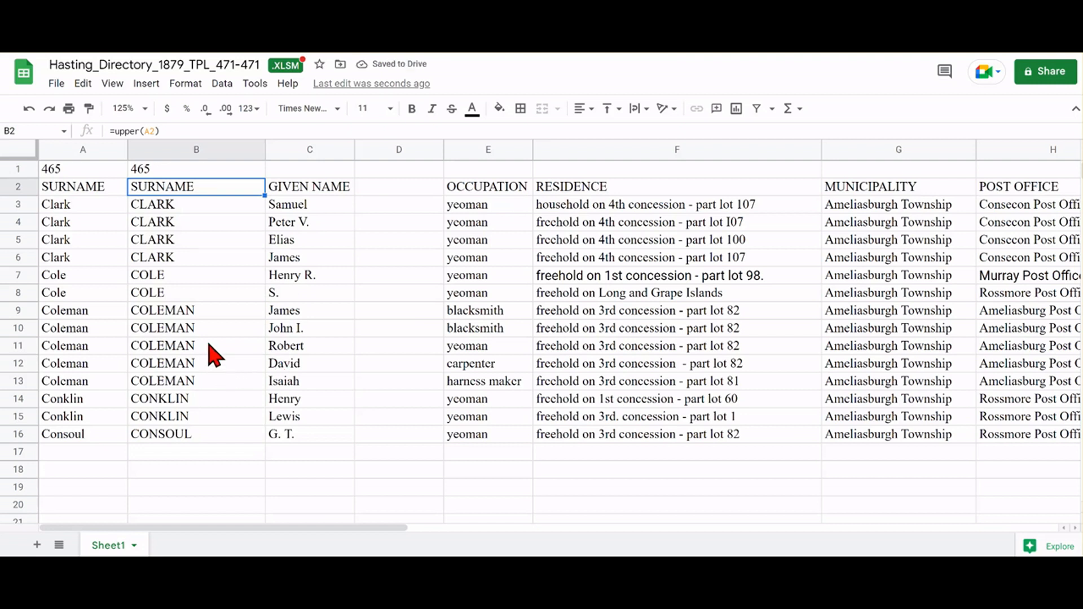
Copy column B and paste its values only over column A from A1, checking cells in both columns for formulas versus plain text.
click(185, 150)
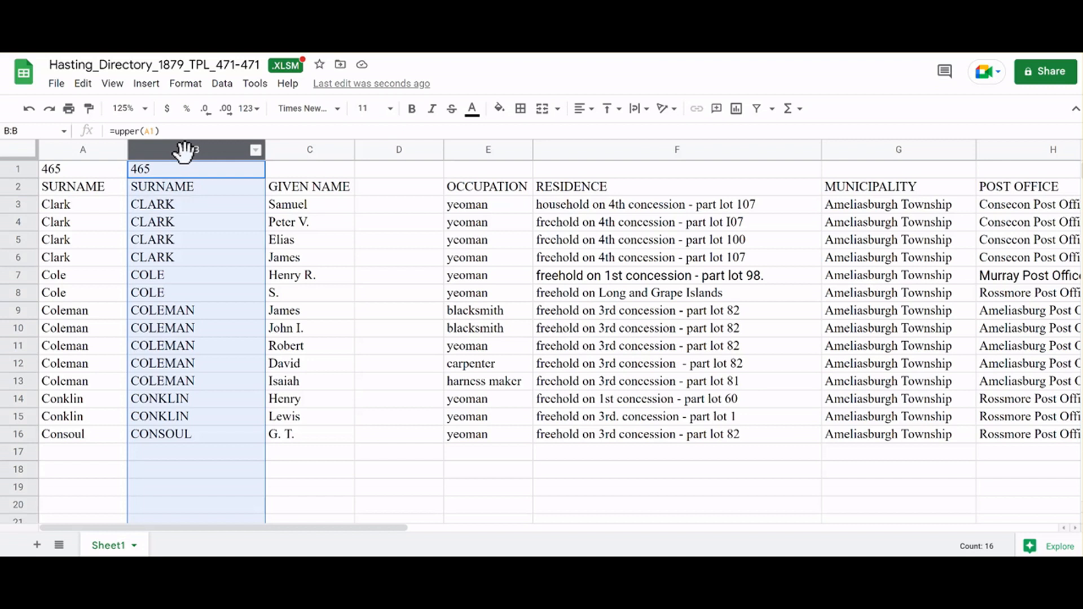
key(ctrl+c)
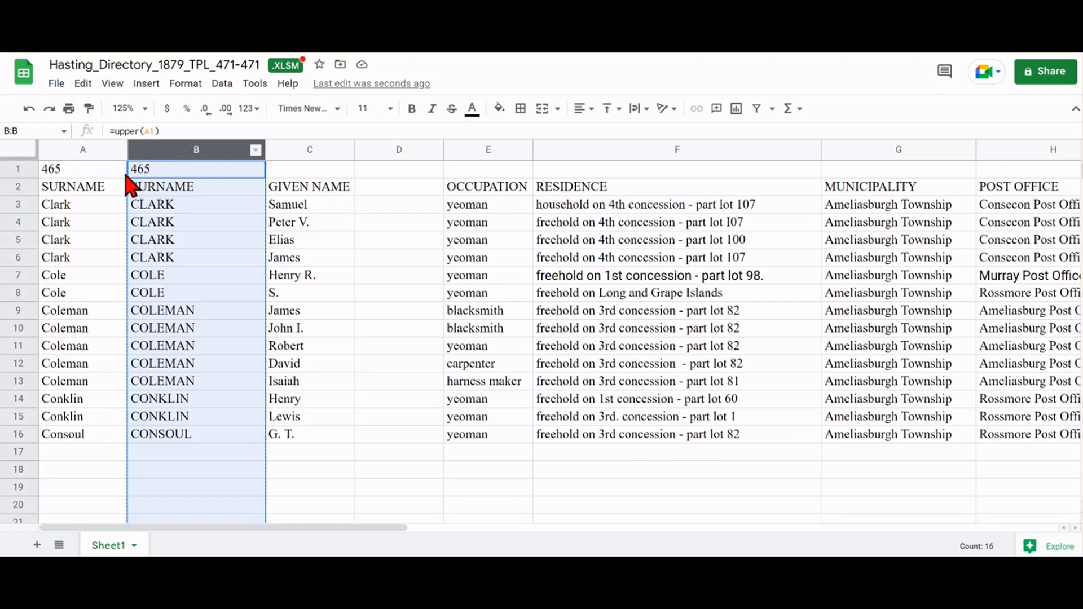
click(91, 171)
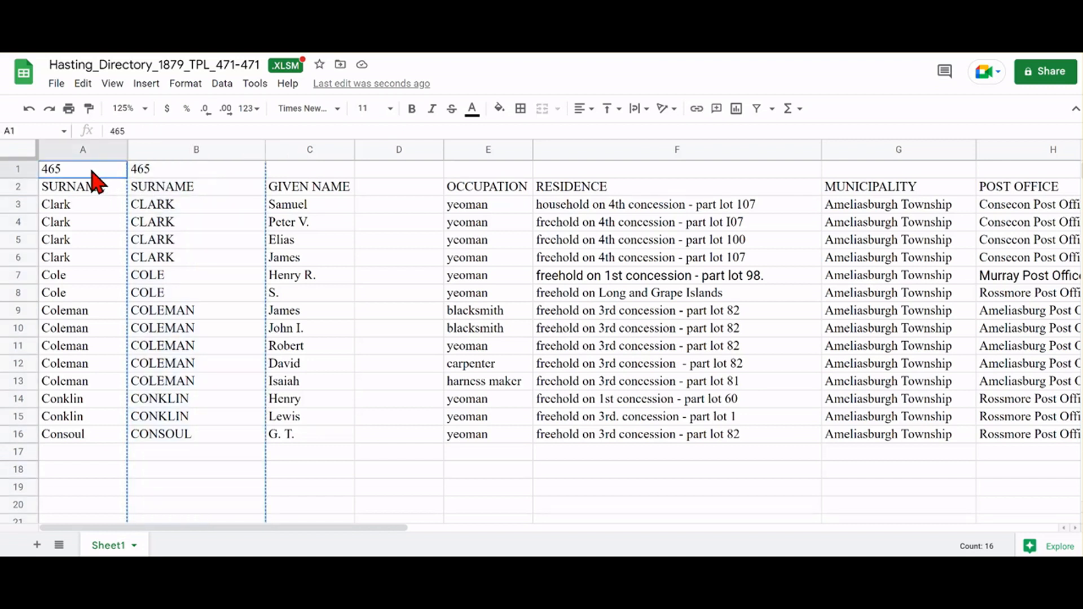
right_click(92, 173)
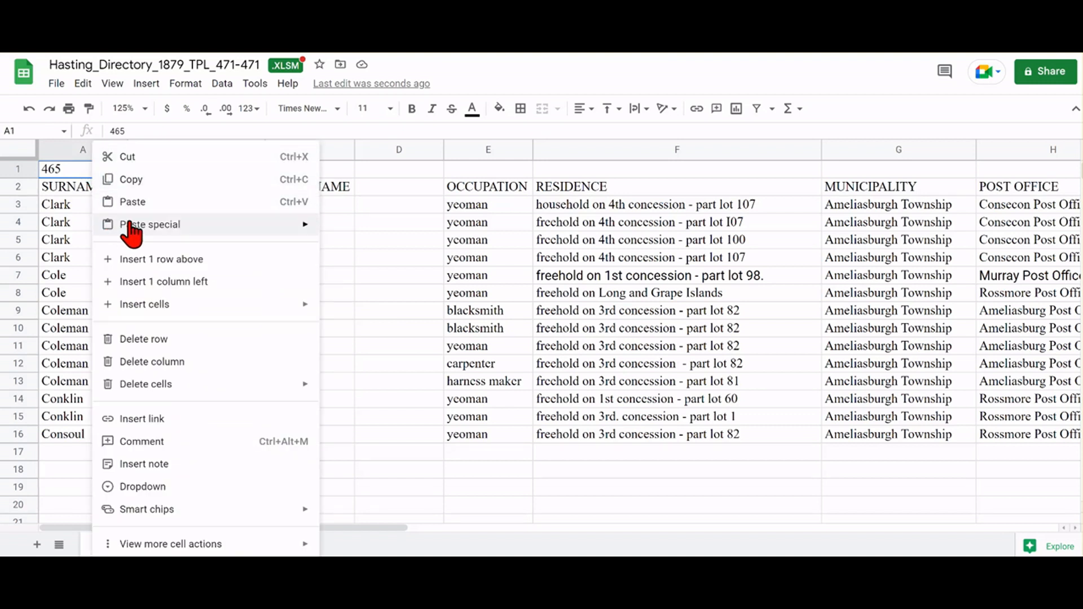
mouse_move(133, 226)
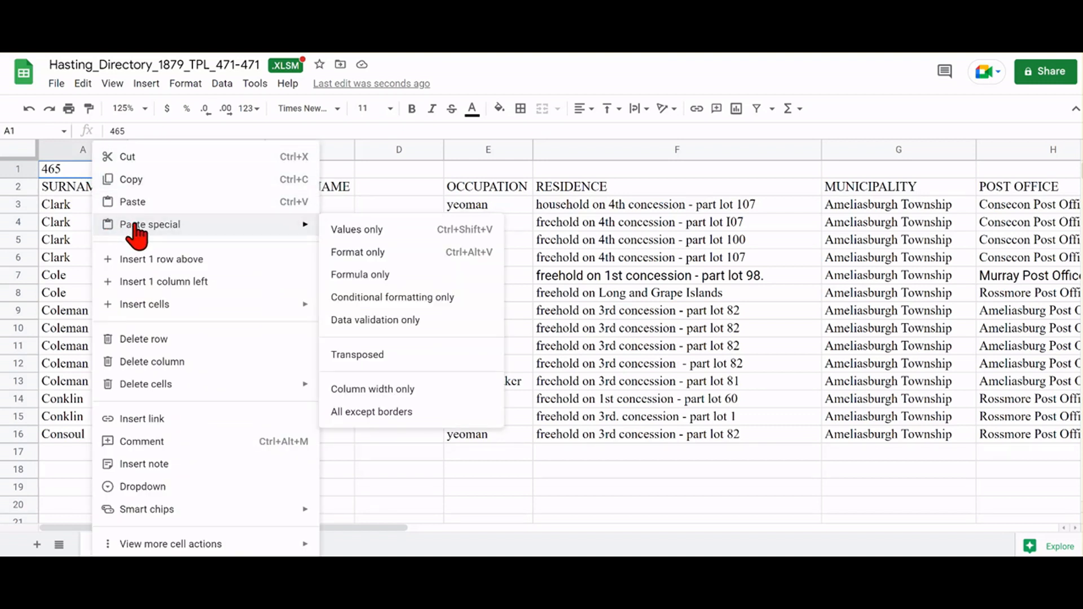
click(333, 229)
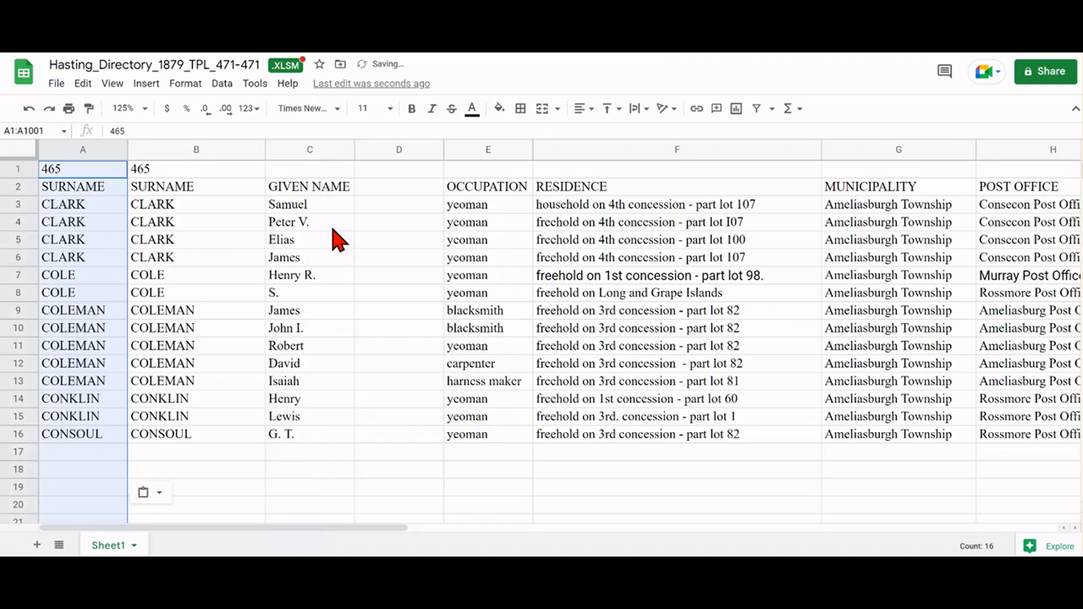
click(153, 260)
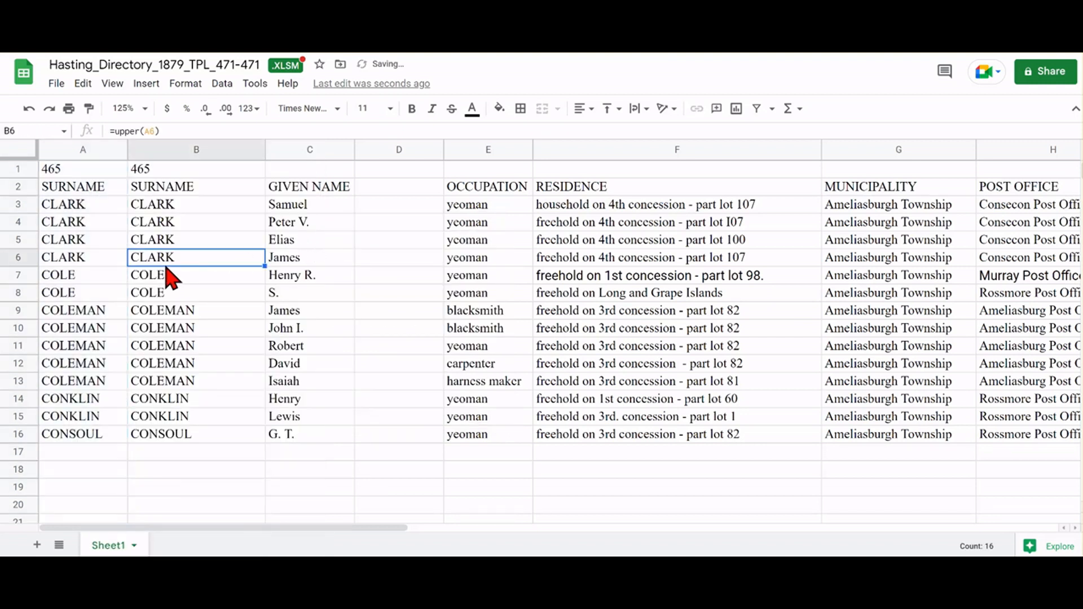
click(119, 225)
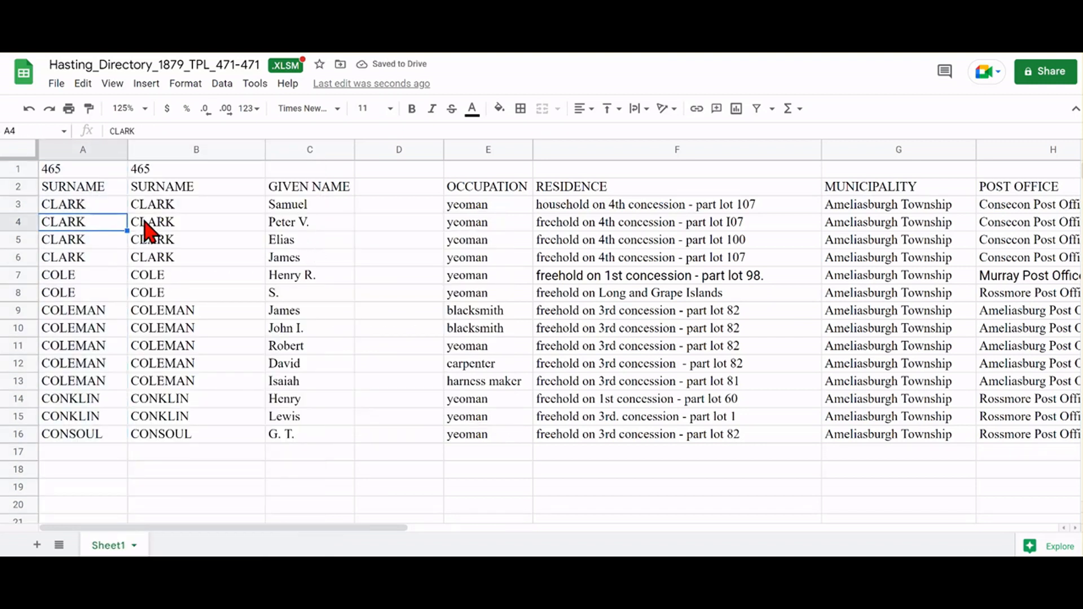
click(147, 229)
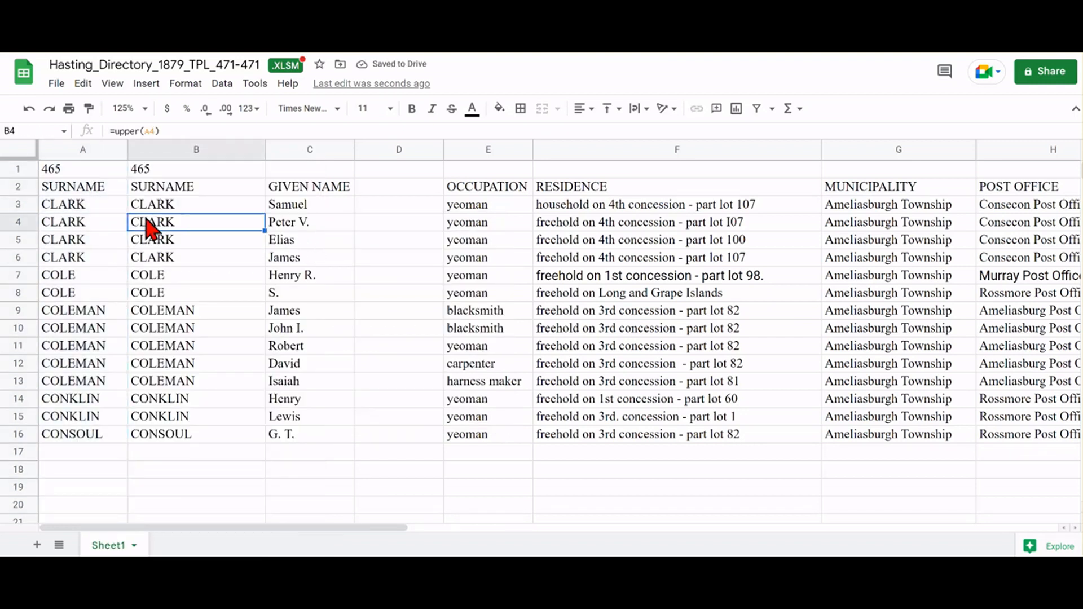
Delete the duplicate formula-based SURNAME column B and the blank column between GIVEN NAME and OCCUPATION.
click(212, 151)
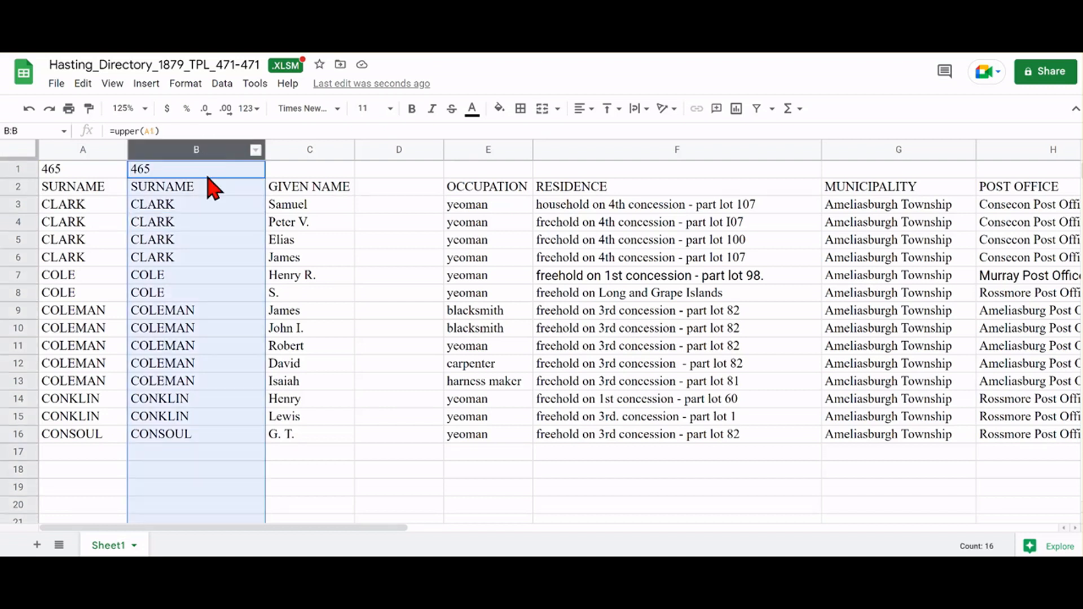
right_click(211, 274)
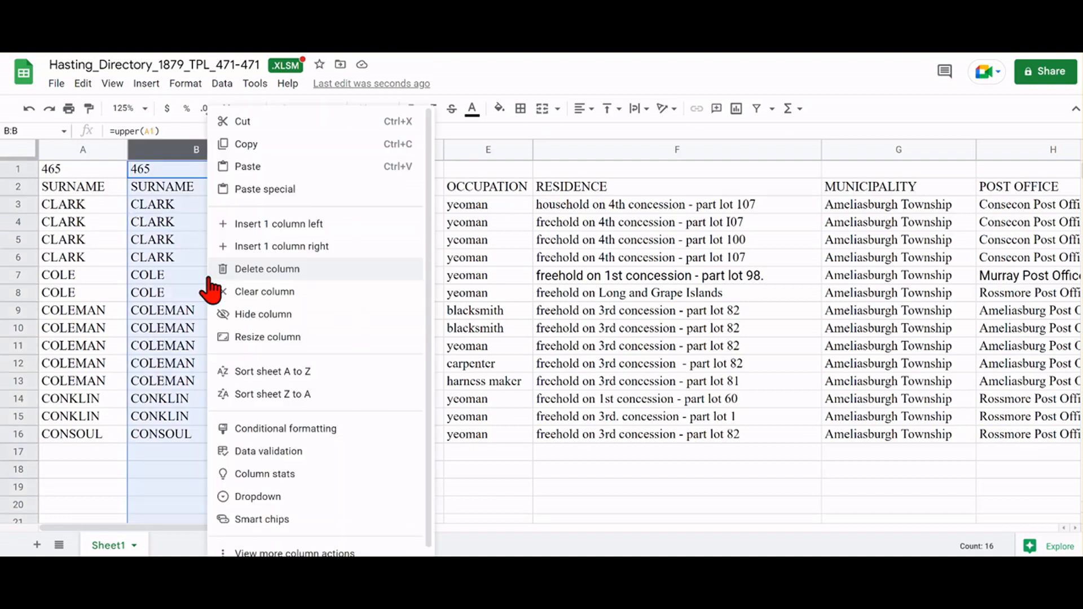
click(253, 276)
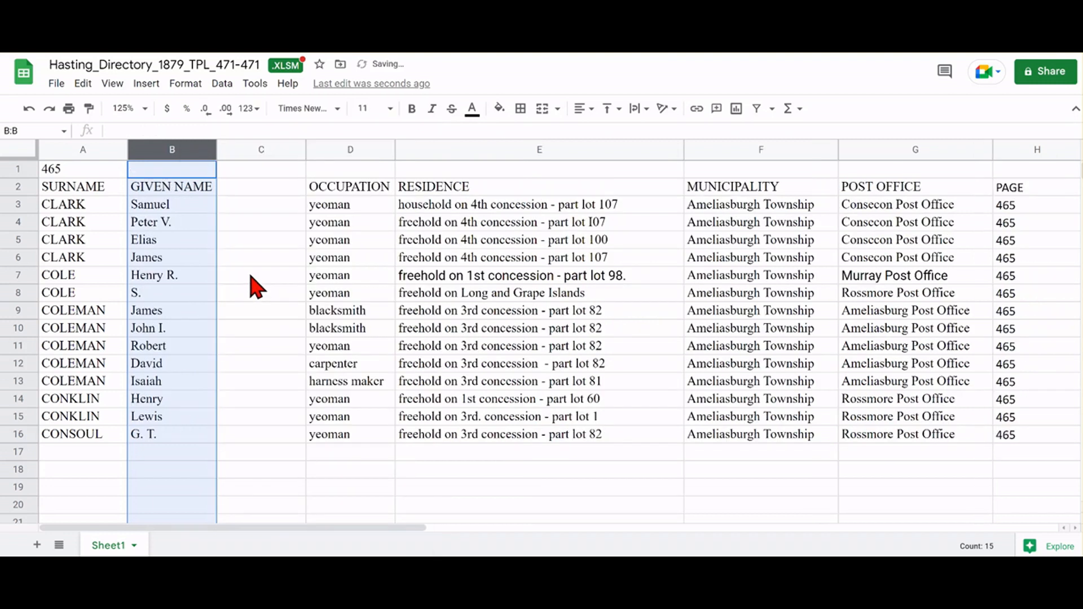
click(263, 416)
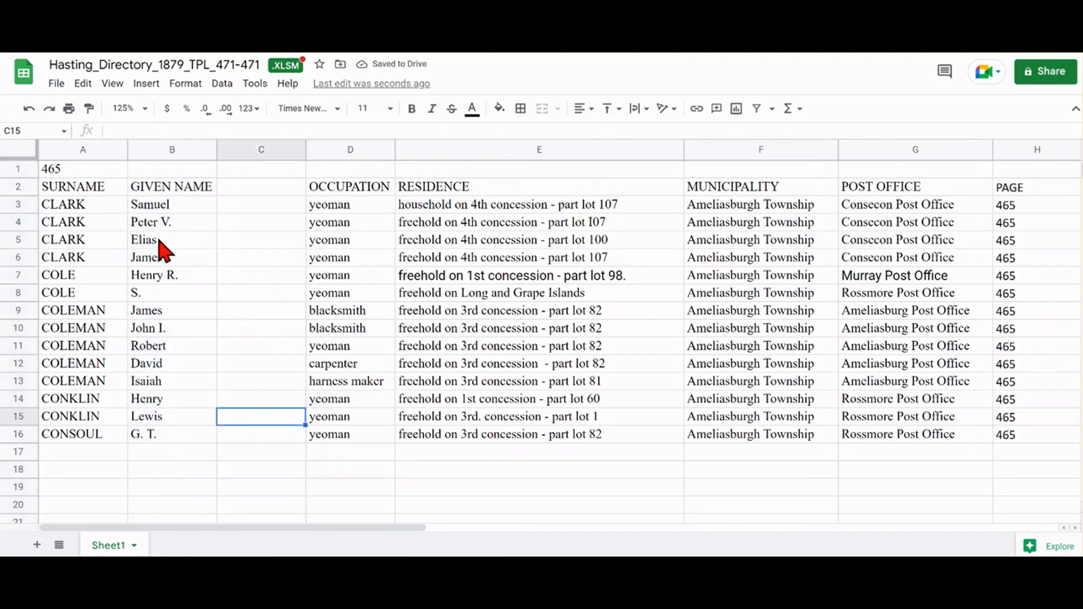
click(263, 151)
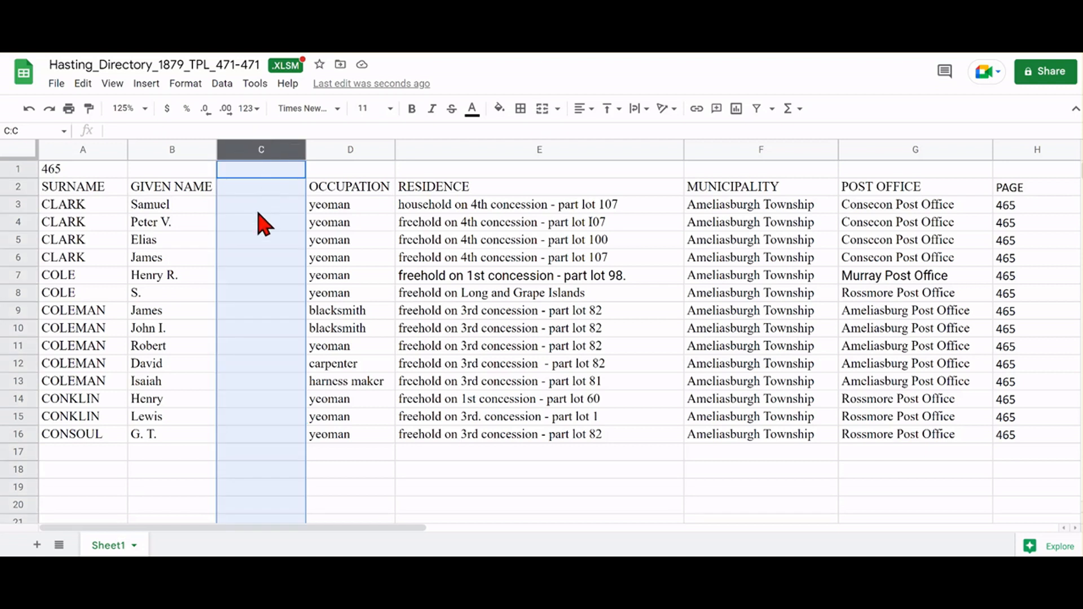
right_click(261, 222)
click(293, 271)
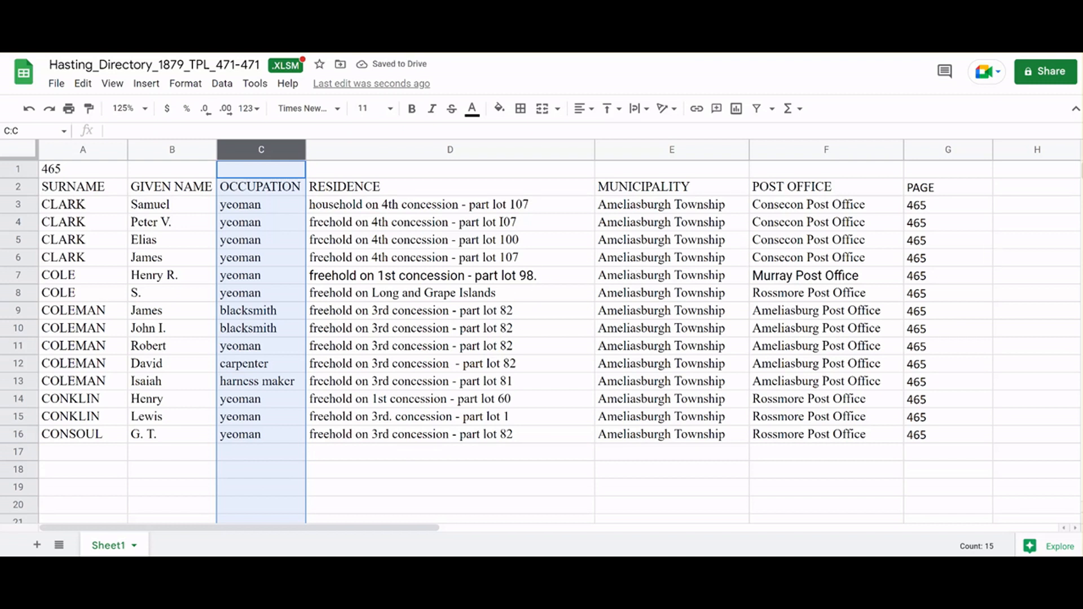
click(449, 469)
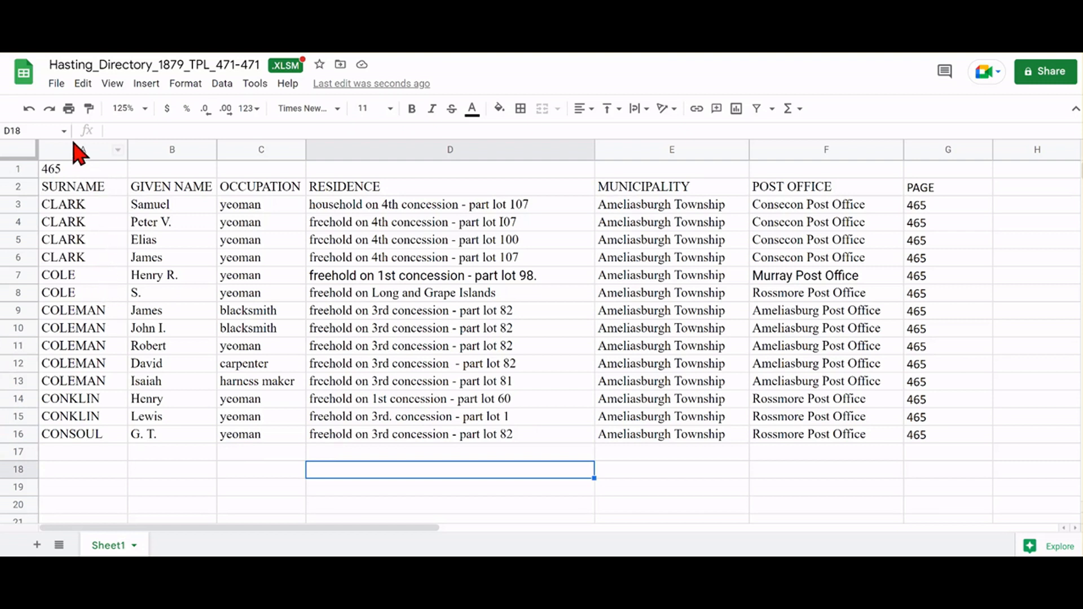
Download the cleaned spreadsheet as a Microsoft Excel (.xlsm) file.
click(57, 83)
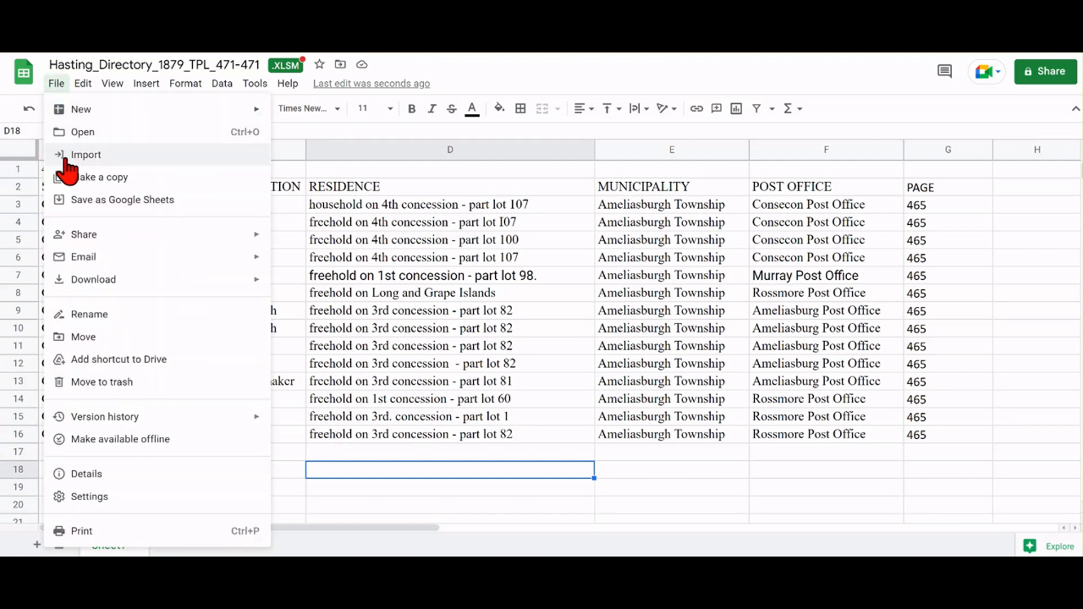
mouse_move(82, 284)
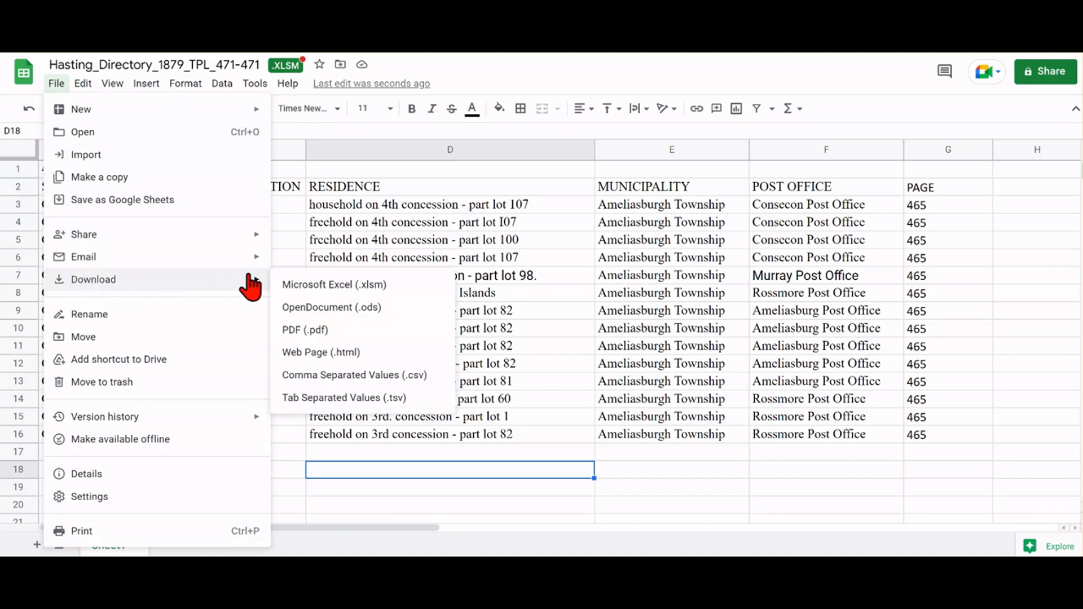
click(303, 288)
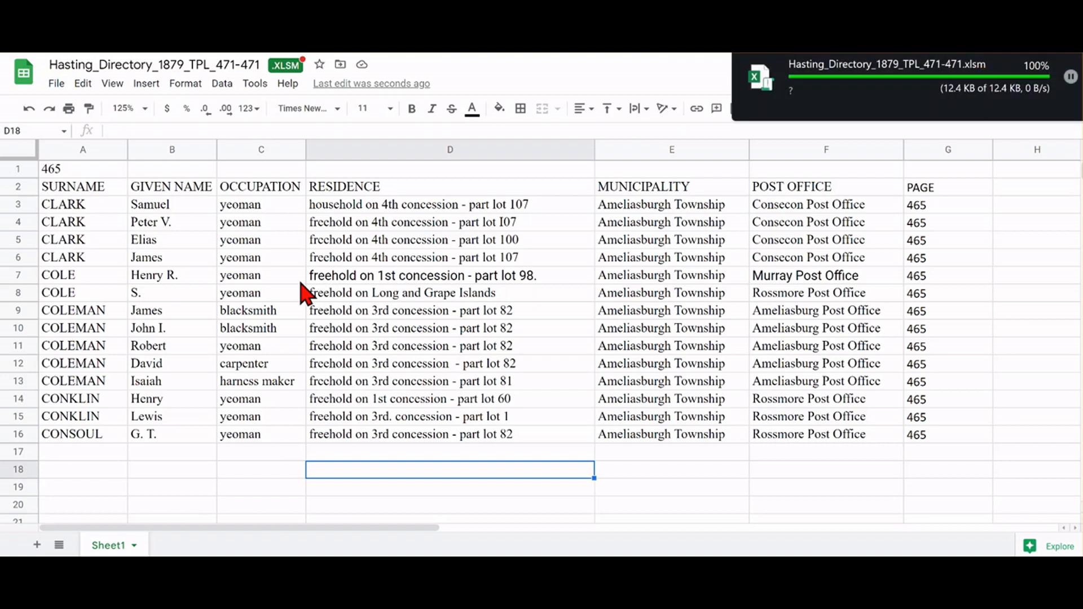